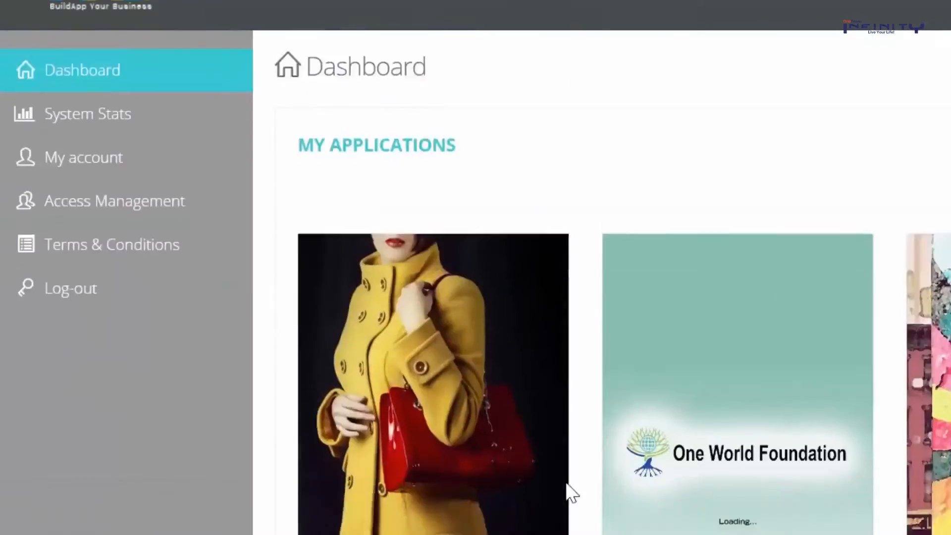
Open the My shop app in the editor and look through its layout and homepage image settings
scroll(424, 271, "down", 5)
mouse_move(424, 223)
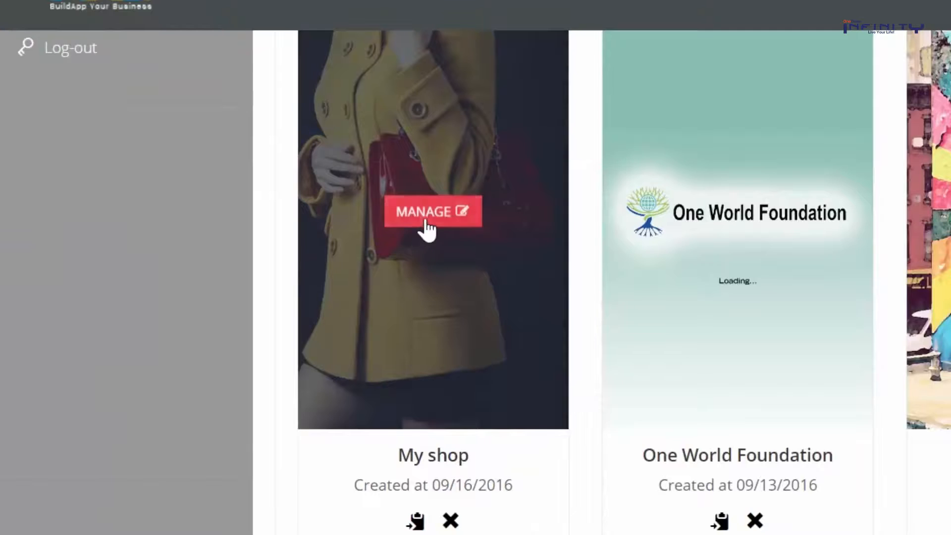
scroll(436, 322, "up", 2)
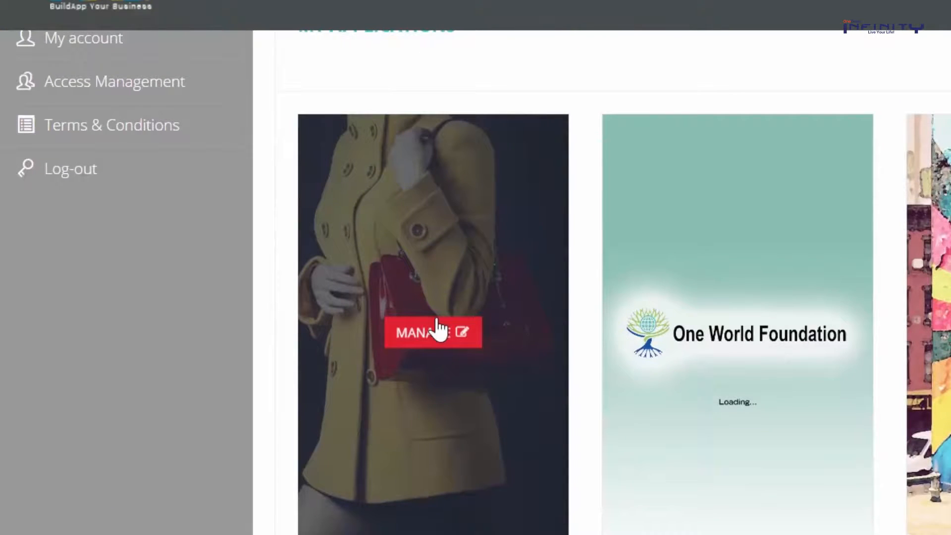
left_click(438, 331)
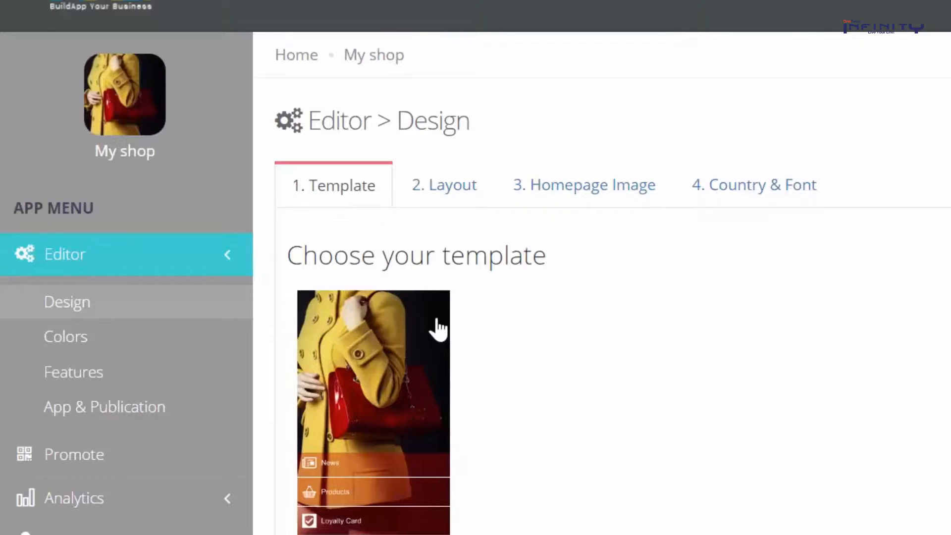
left_click(446, 193)
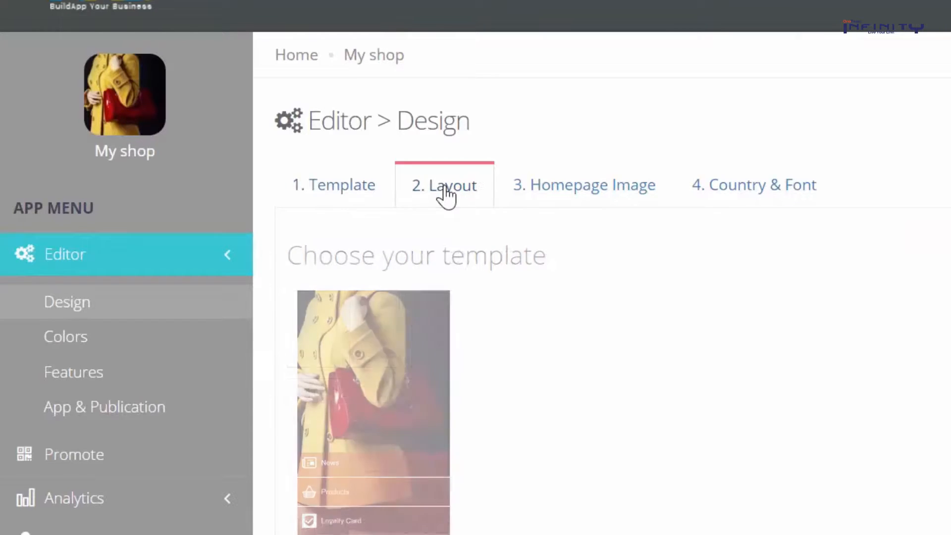
left_click(609, 191)
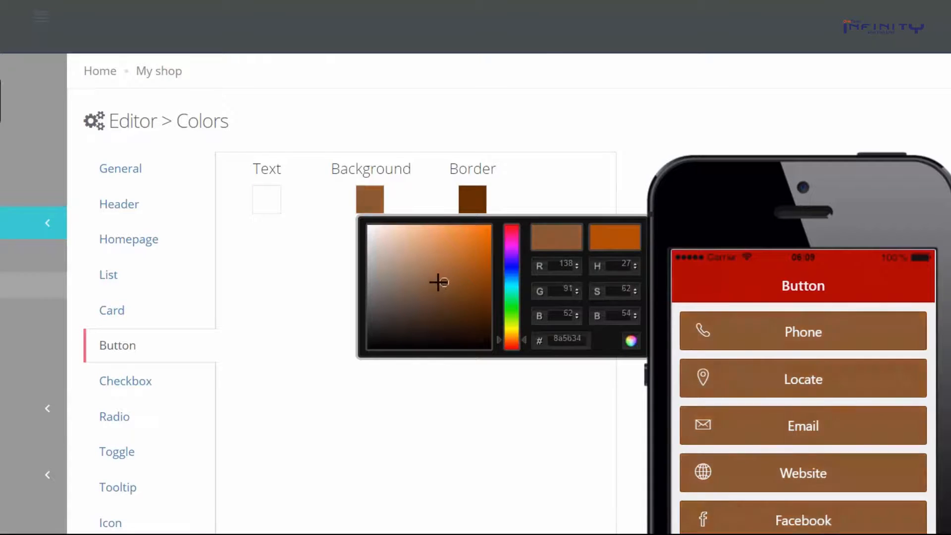
Darken the background colour to 633e20 and bring up the button colour settings
left_click_drag(438, 282, 422, 268)
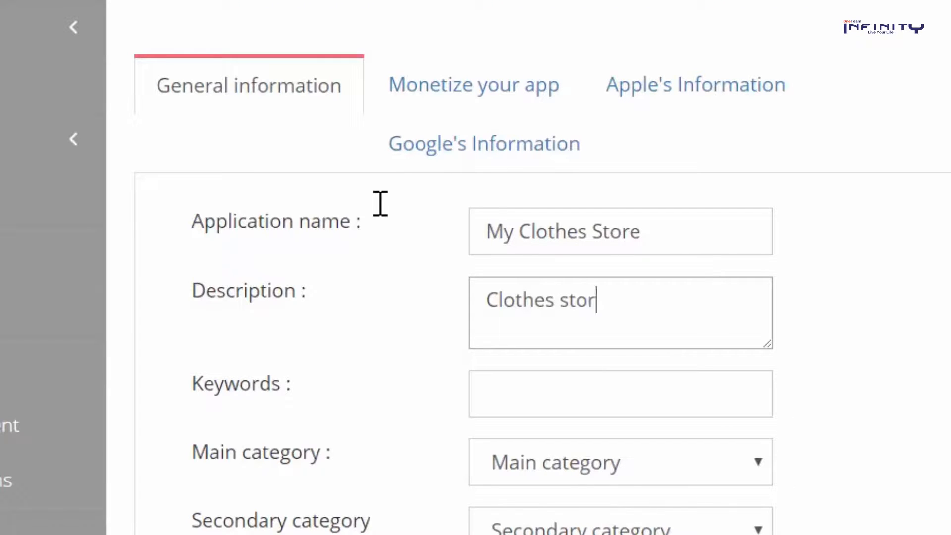
type("n the corner of 2n")
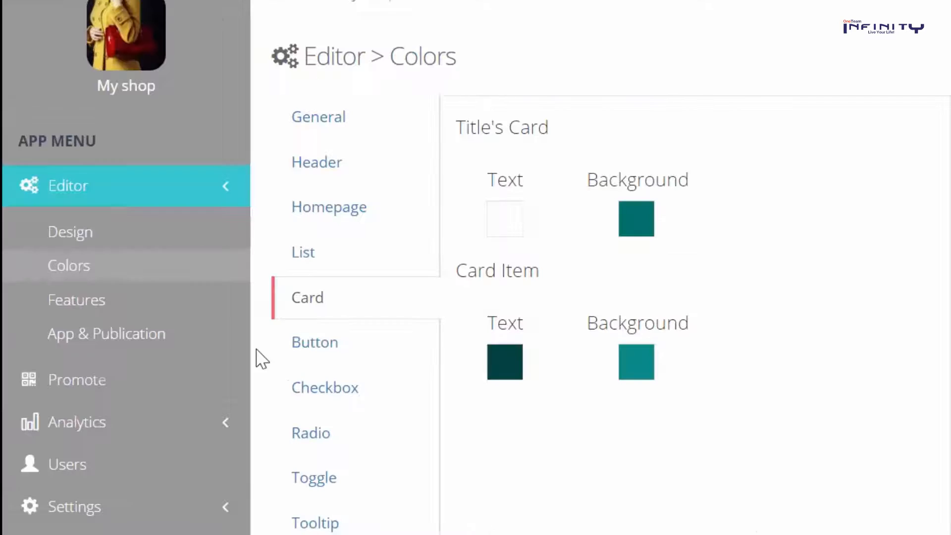
left_click(304, 346)
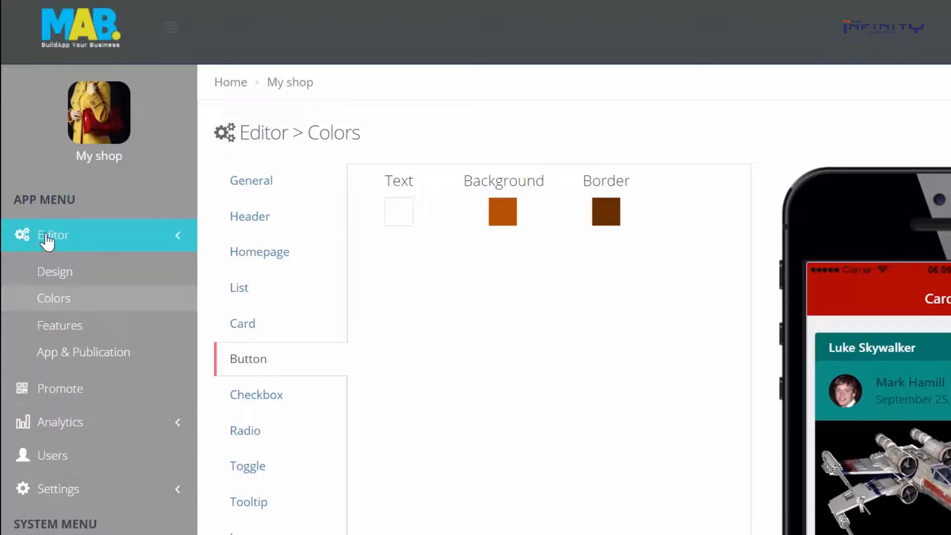
Review the System Stats charts, fill in the account's zip code, and head back to the Dashboard
scroll(52, 271, "down", 5)
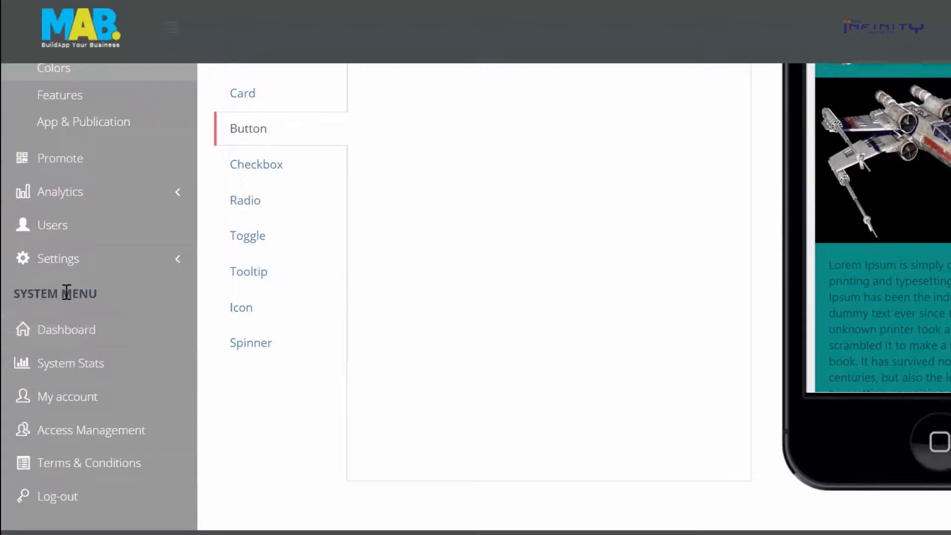
left_click(86, 328)
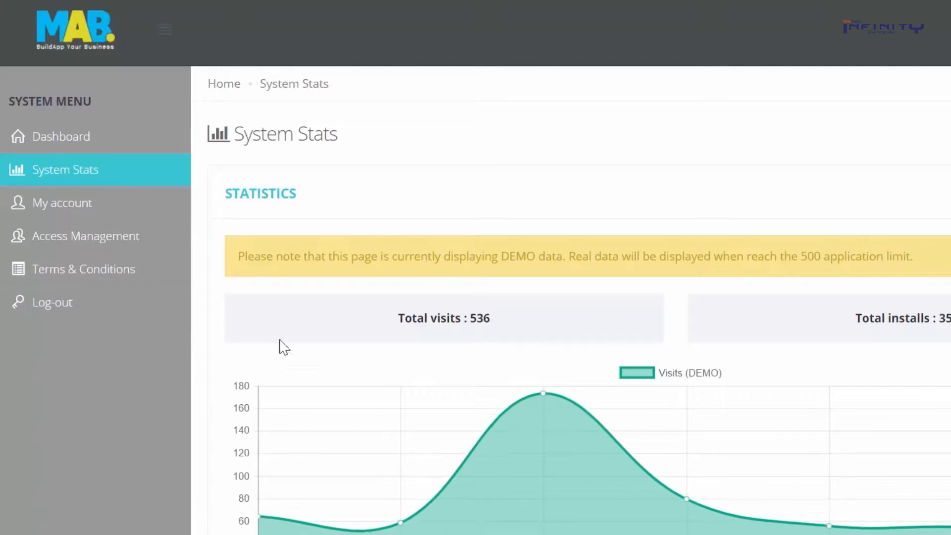
scroll(442, 246, "down", 5)
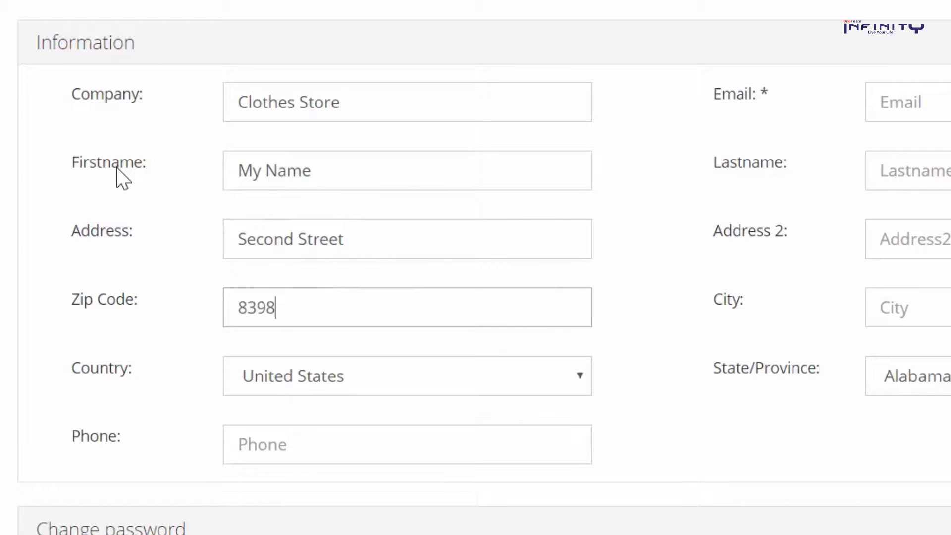
key("Tab")
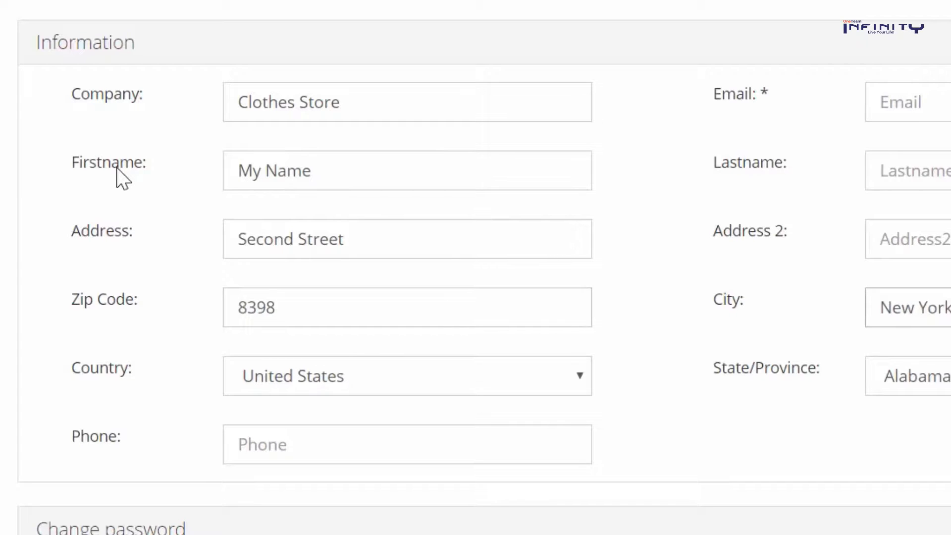
scroll(575, 342, "down", 3)
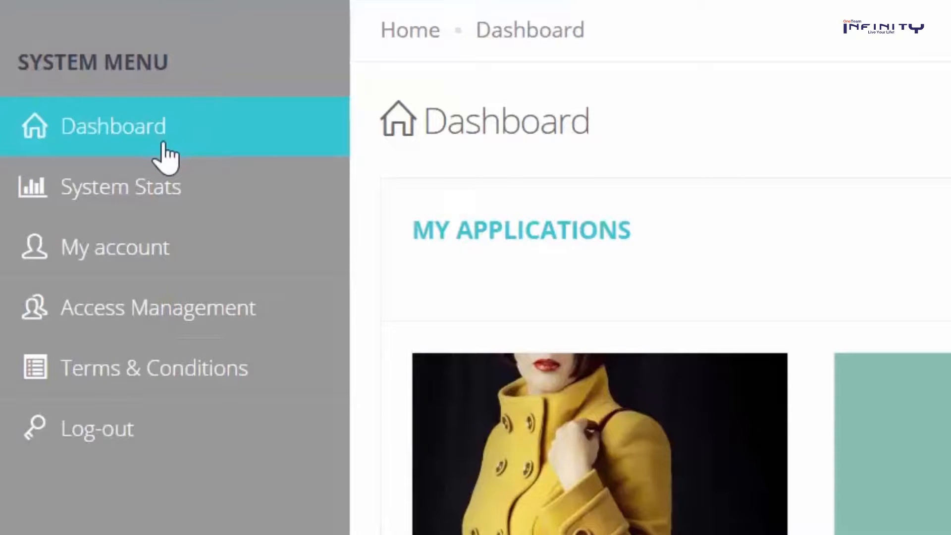
Return to the Home dashboard to reach the My Clothes app's Editor > Design page
scroll(599, 134, "down", 4)
scroll(595, 155, "up", 5)
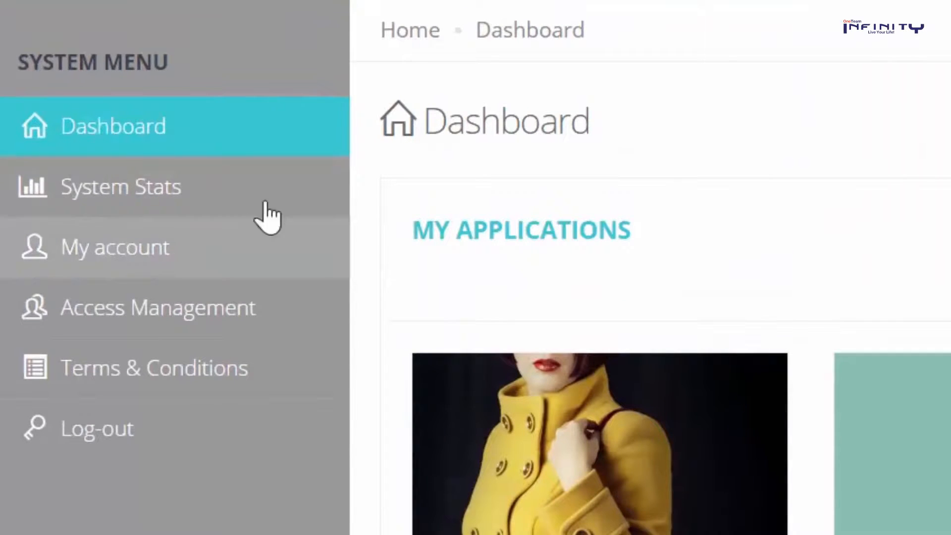
left_click(415, 35)
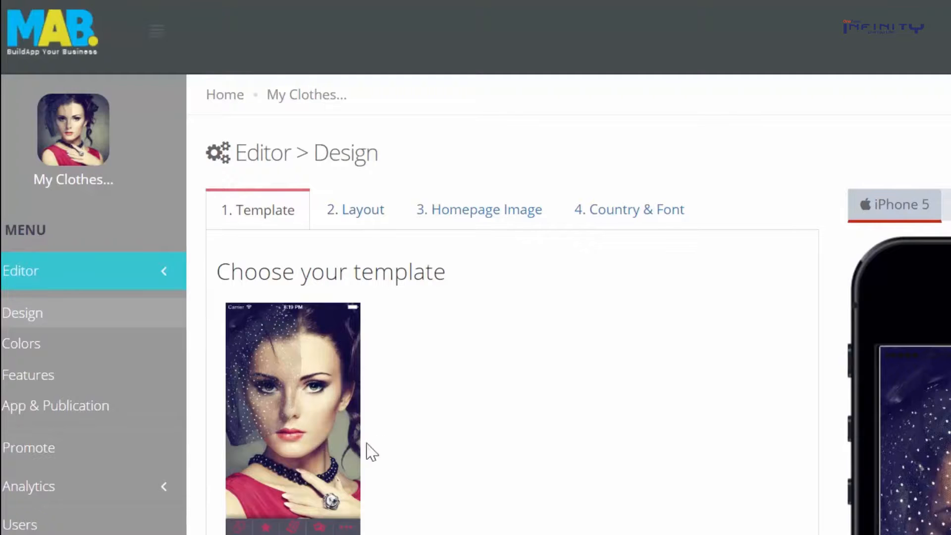
Open the alternative templates and browse the Entertainment, Education, Design and Corporate categories
scroll(447, 271, "down", 2)
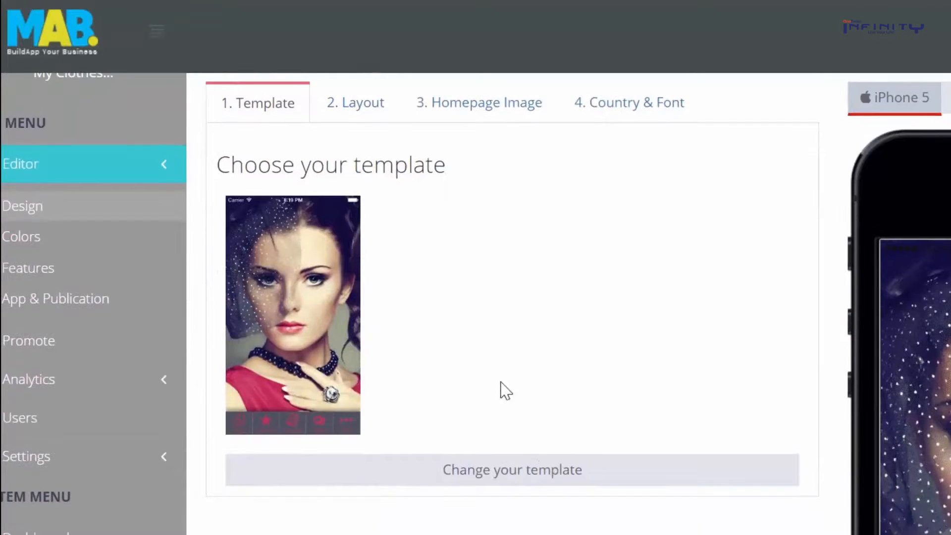
left_click(550, 472)
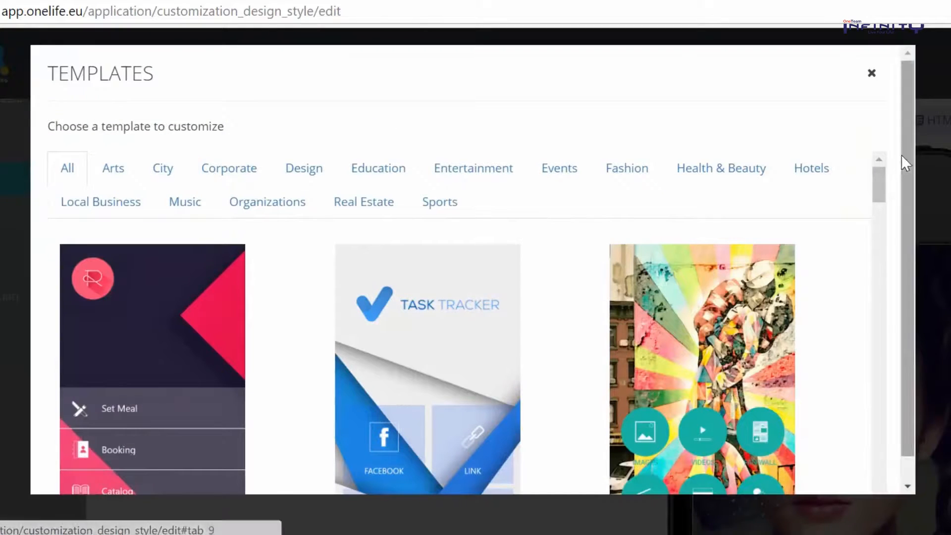
left_click_drag(875, 183, 897, 166)
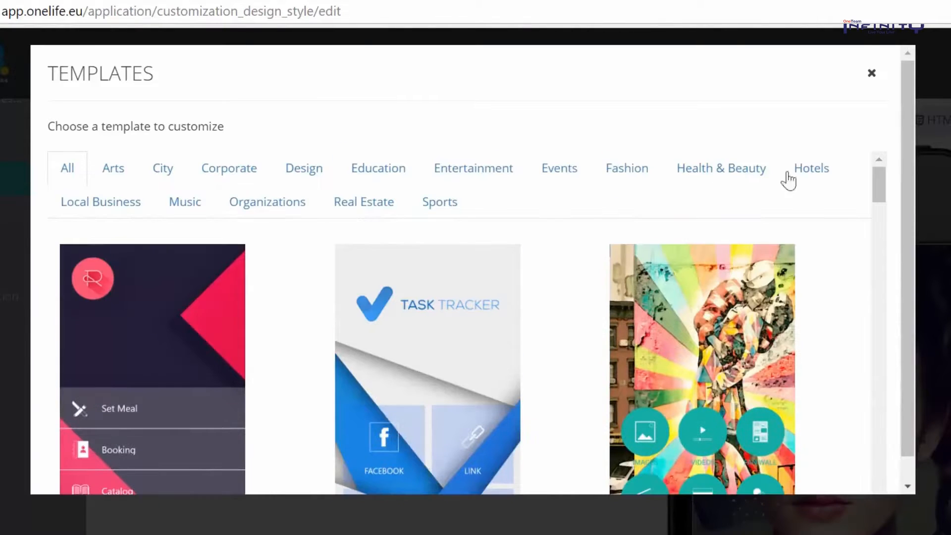
left_click(493, 169)
left_click(385, 181)
left_click(285, 174)
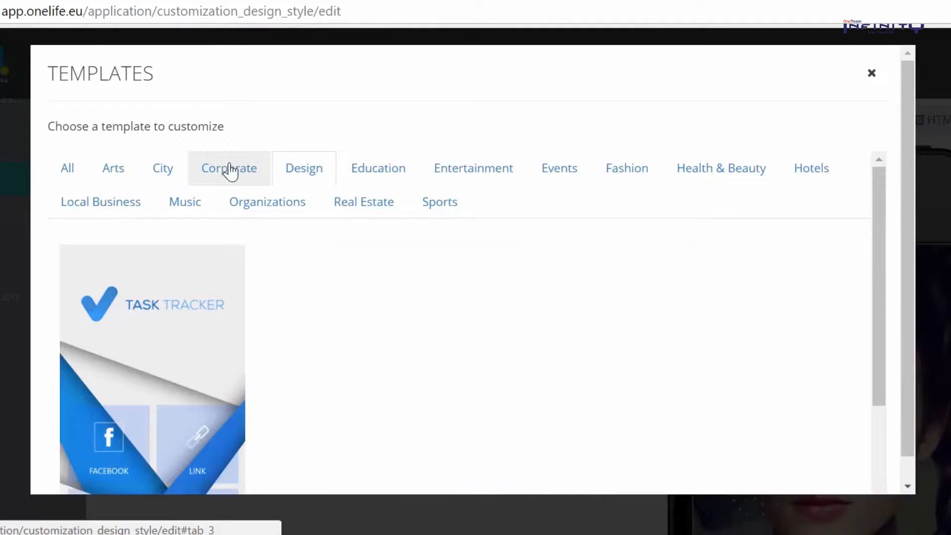
left_click(227, 172)
Apply the Blutility template from the Design category, accepting the colour and background replacement
left_click(288, 178)
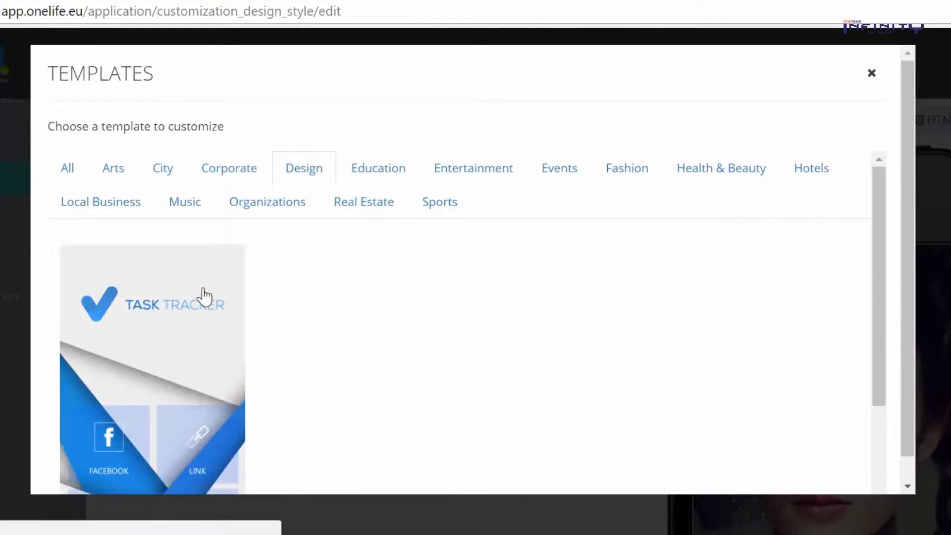
scroll(203, 317, "down", 2)
left_click(202, 334)
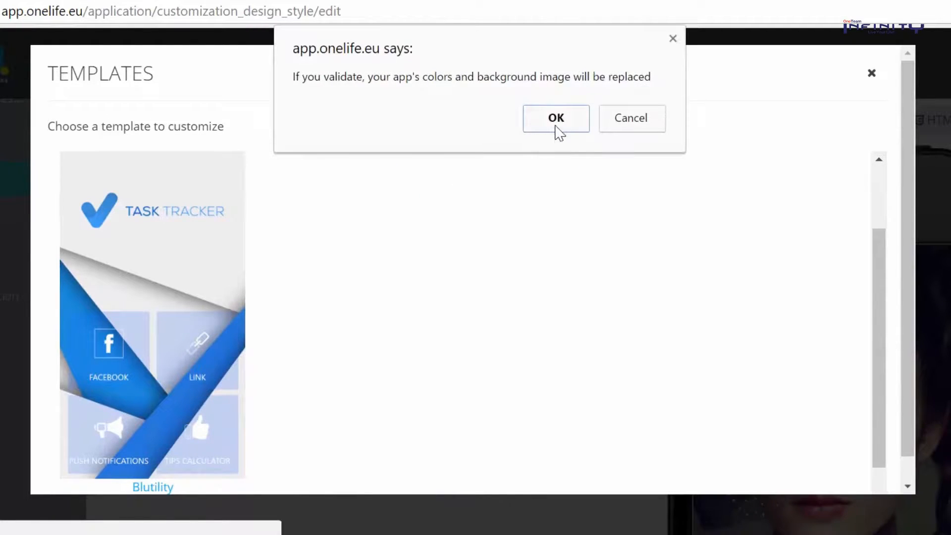
left_click(557, 126)
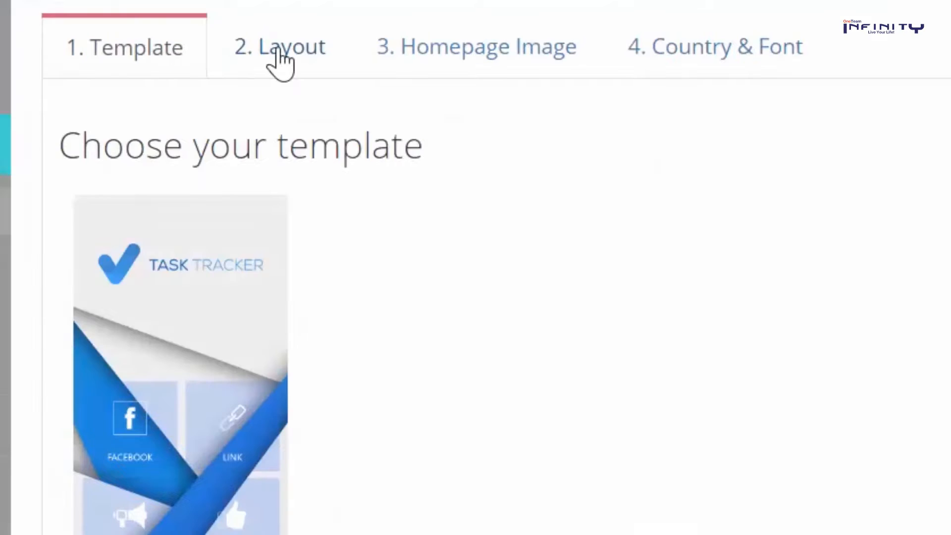
Try different home page layouts, settling on Layout 10
left_click(277, 49)
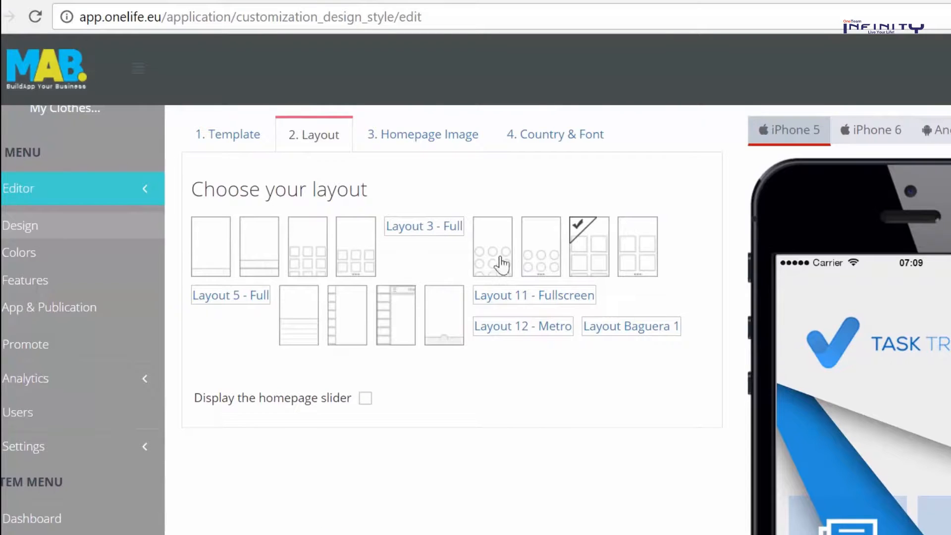
left_click(308, 254)
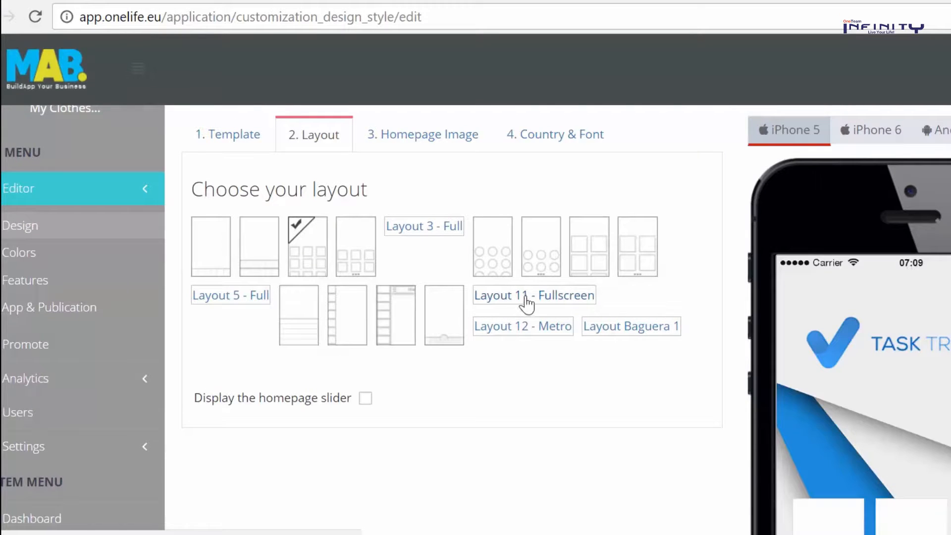
left_click(594, 268)
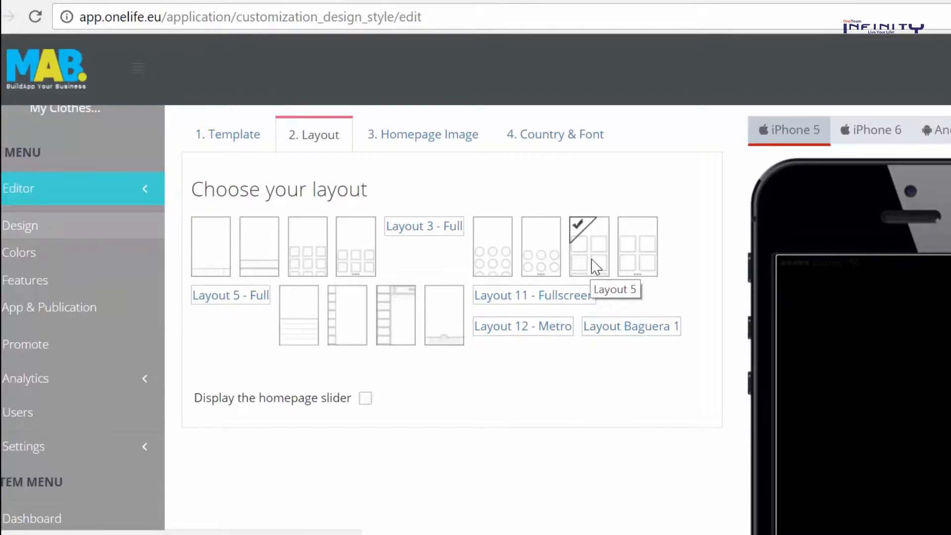
left_click(442, 328)
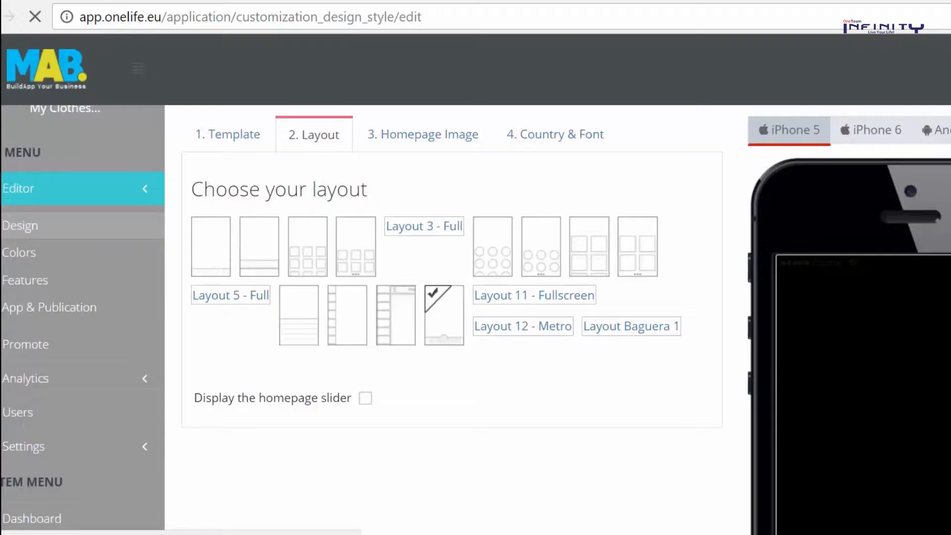
scroll(451, 317, "down", 2)
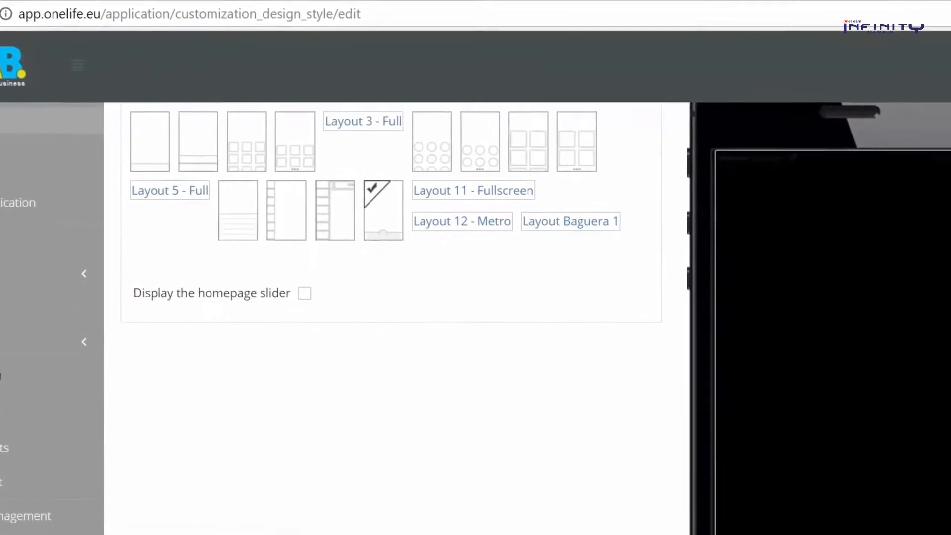
scroll(451, 317, "down", 5)
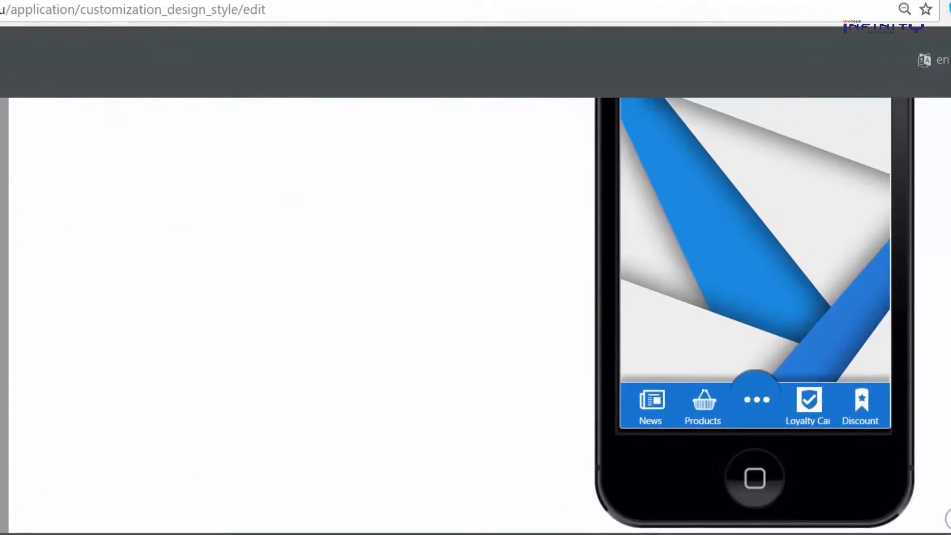
scroll(822, 491, "up", 2)
Preview the Catalog page from the full page menu, then return to the home screen
left_click(746, 511)
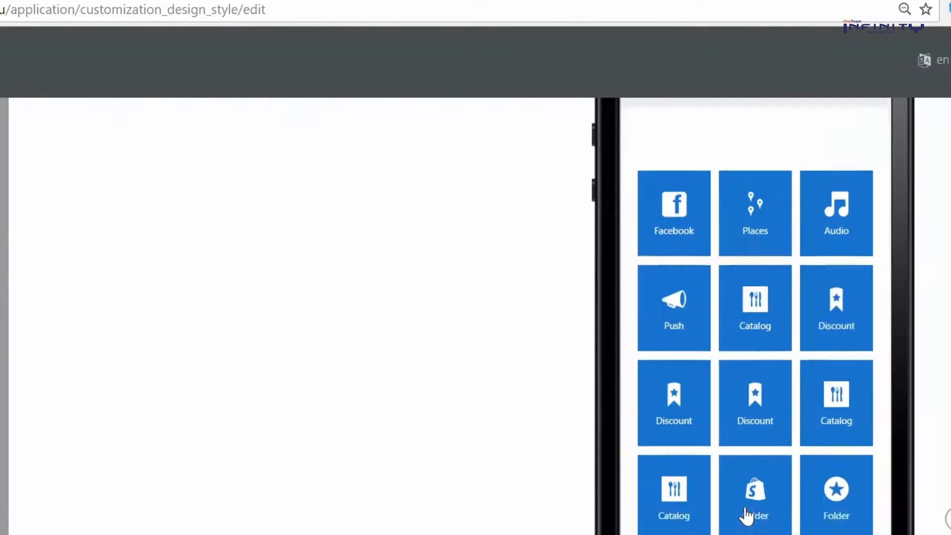
scroll(748, 404, "down", 3)
scroll(747, 400, "up", 4)
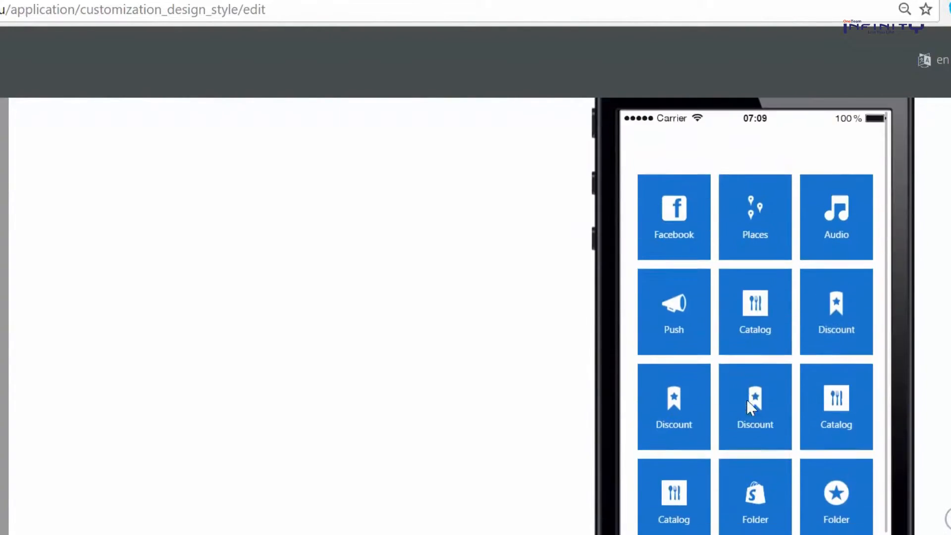
left_click(762, 335)
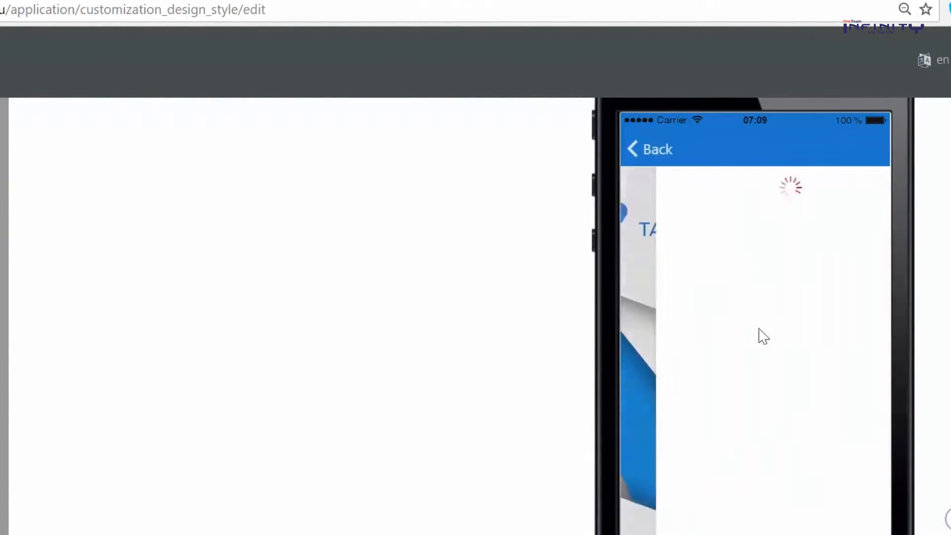
left_click(646, 160)
Preview the News page with the My Clothes Store posts, then return home
scroll(746, 312, "down", 2)
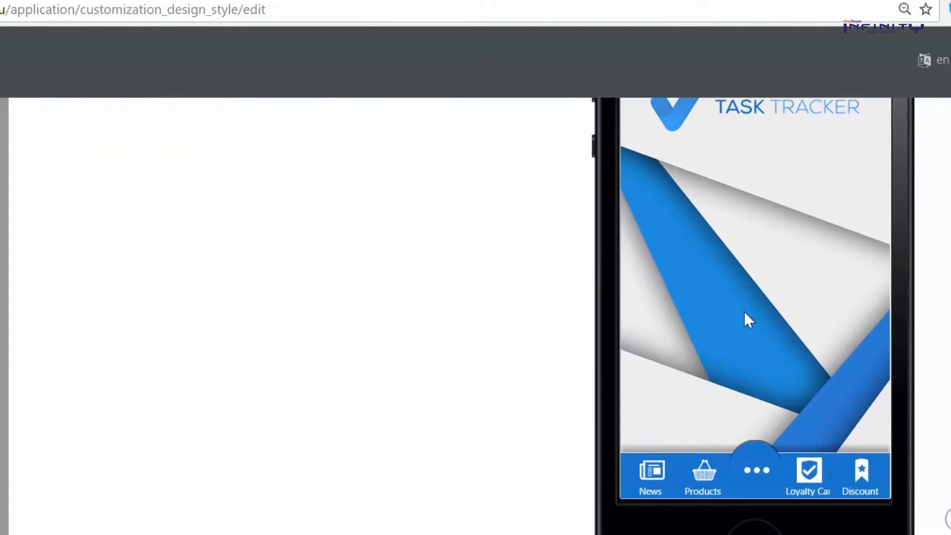
left_click(652, 478)
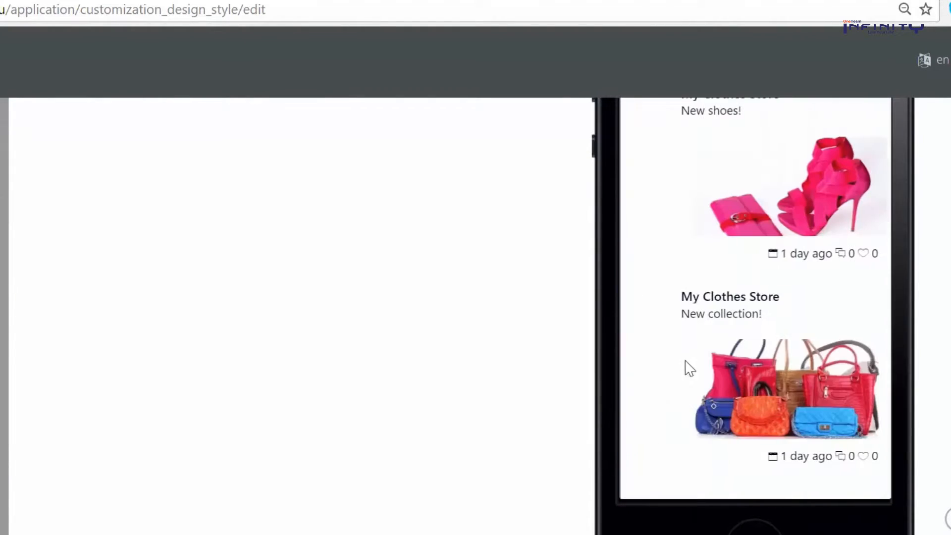
left_click(656, 154)
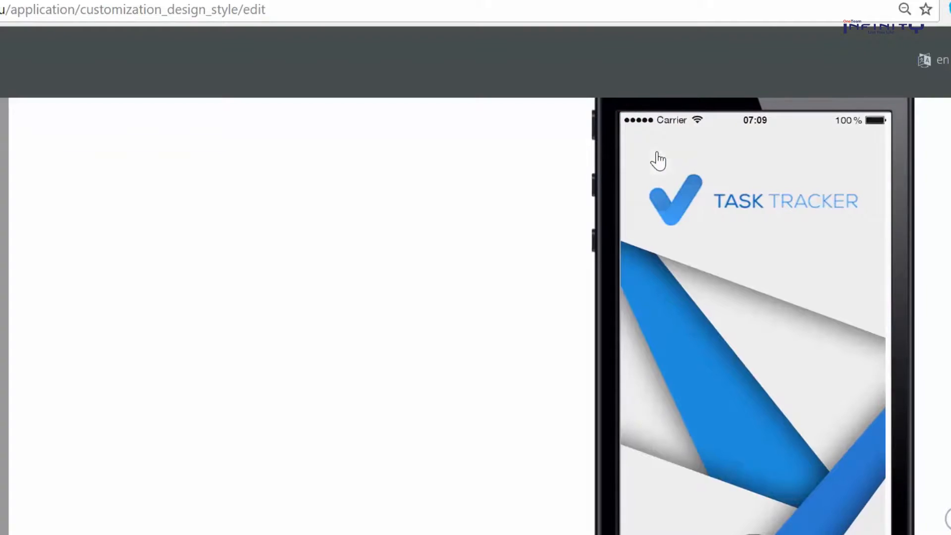
scroll(708, 232, "up", 1)
scroll(707, 231, "up", 5)
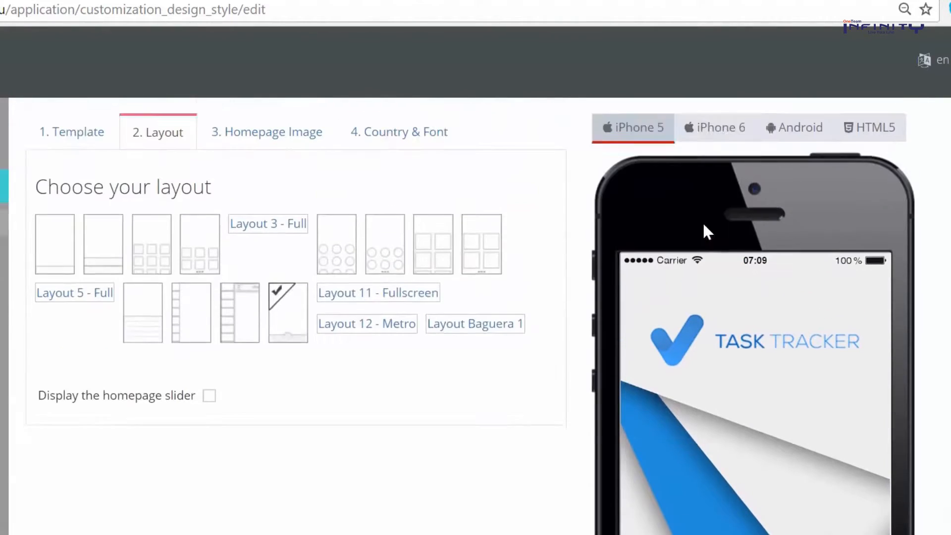
Preview the app on iPhone 6, Android and HTML5, then go to 3. Homepage Image
left_click(713, 226)
left_click(773, 214)
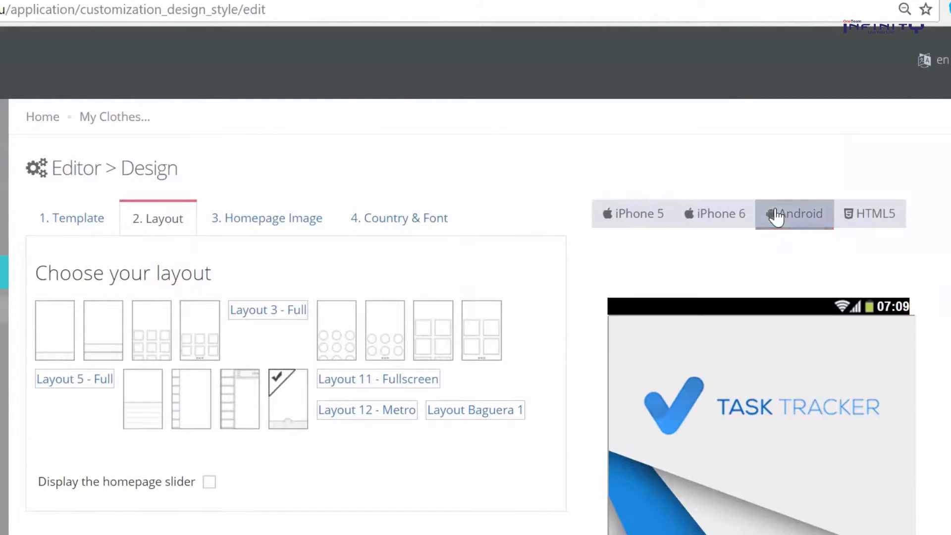
left_click(849, 215)
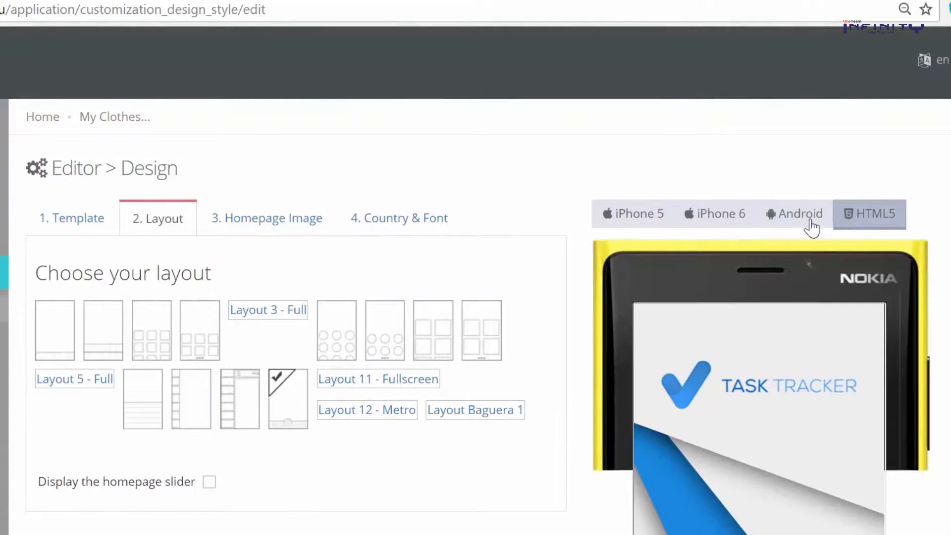
left_click(258, 219)
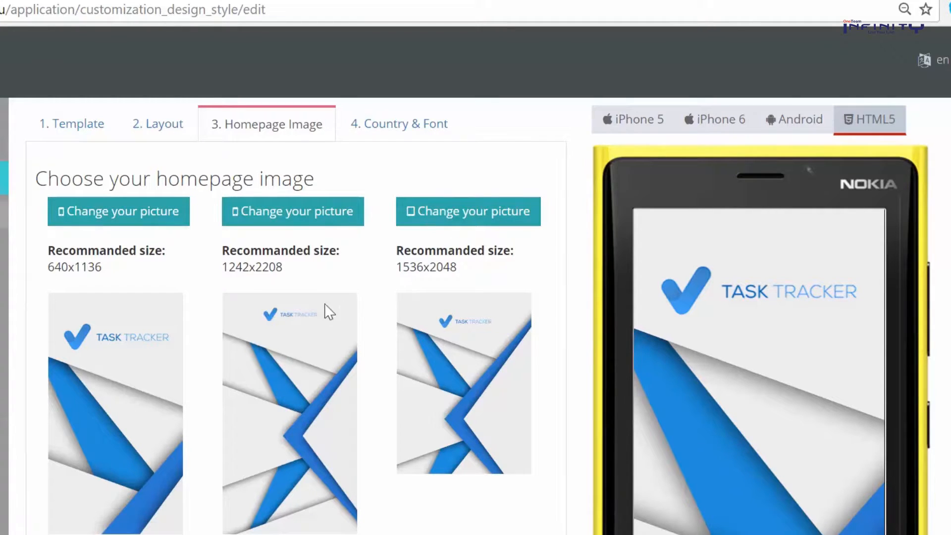
Toggle Hide iOS status bar and Use into all pages on, then back off
scroll(315, 353, "down", 2)
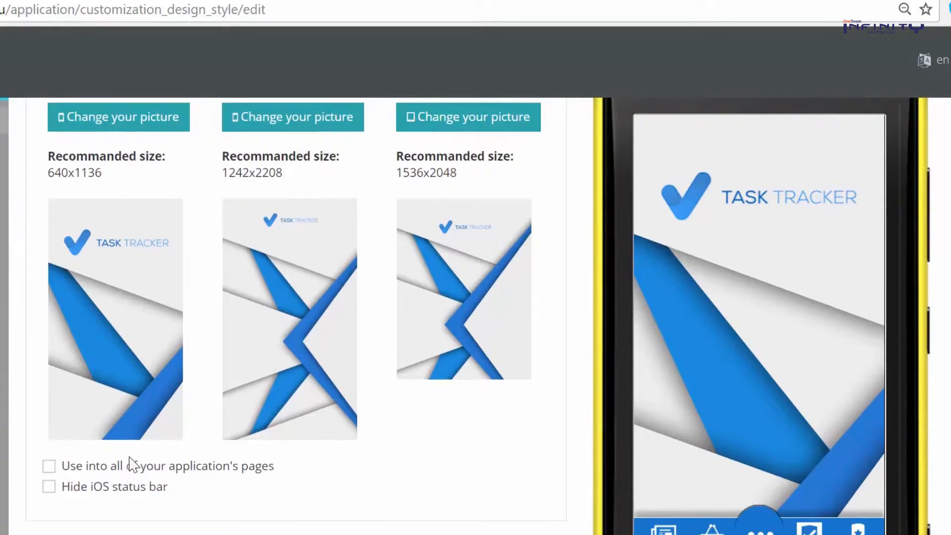
left_click(49, 488)
left_click(49, 488)
left_click(49, 466)
left_click(49, 466)
Open the preview's ••• feature menu and switch the preview to iPhone 6
left_click(769, 533)
scroll(738, 399, "down", 2)
scroll(763, 467, "up", 5)
left_click(712, 218)
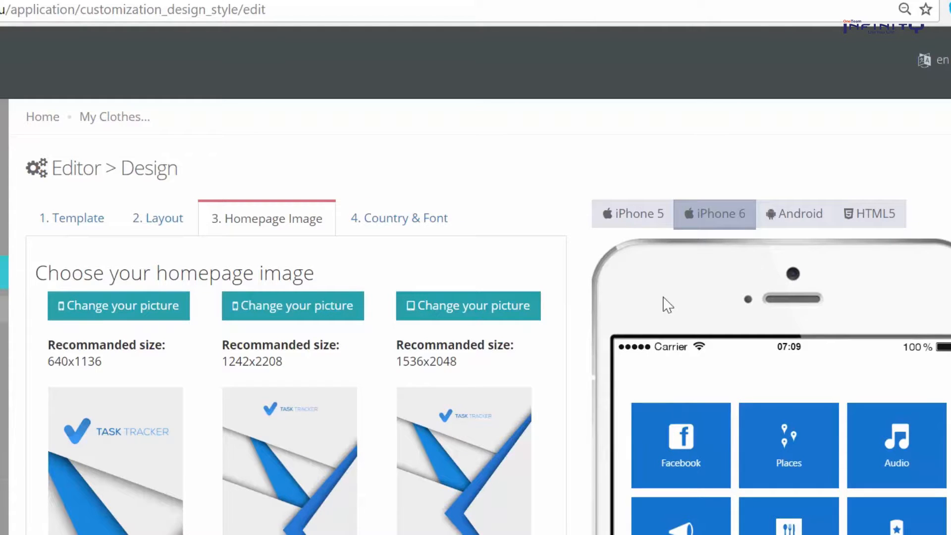
left_click_drag(460, 365, 405, 365)
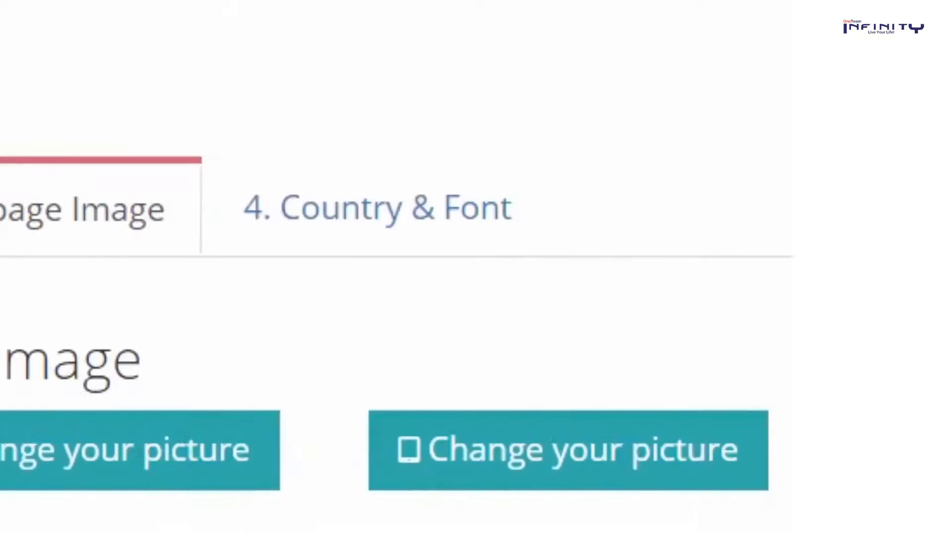
In 4. Country & Font, choose United States ($) and the Helvetica font family
left_click(462, 242)
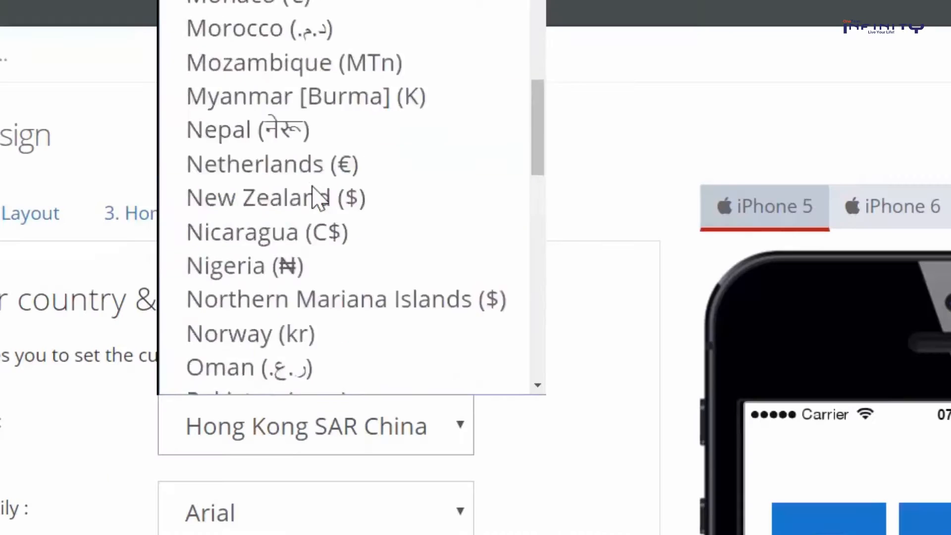
scroll(313, 198, "up", 15)
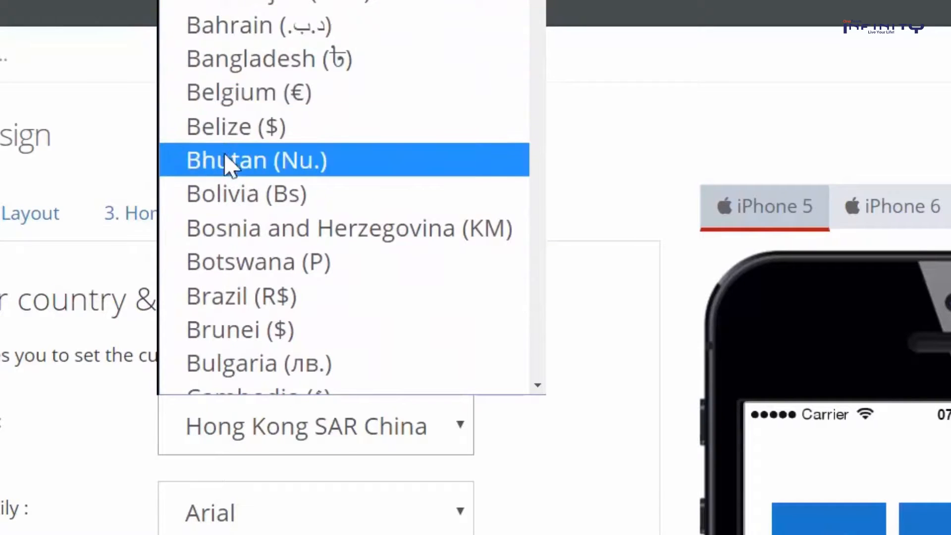
scroll(242, 183, "down", 10)
scroll(243, 188, "down", 20)
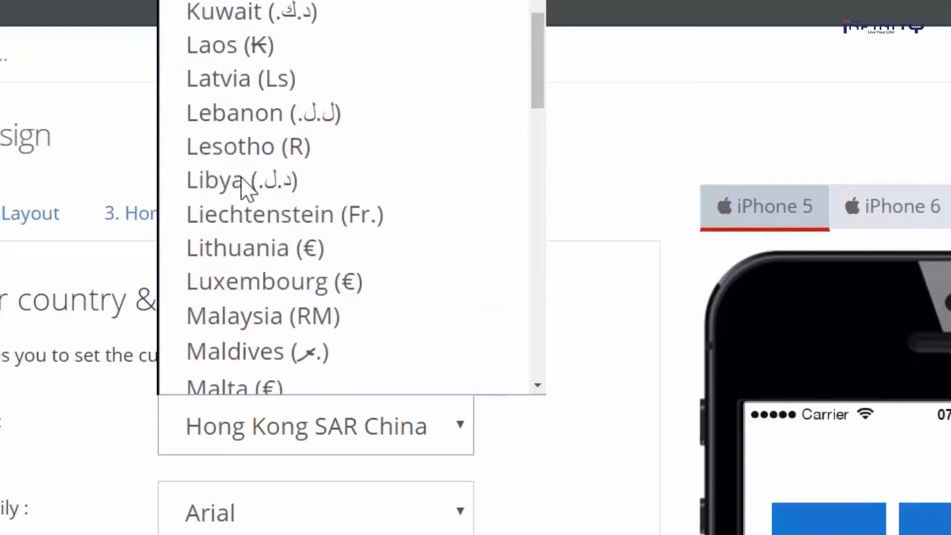
scroll(243, 183, "down", 5)
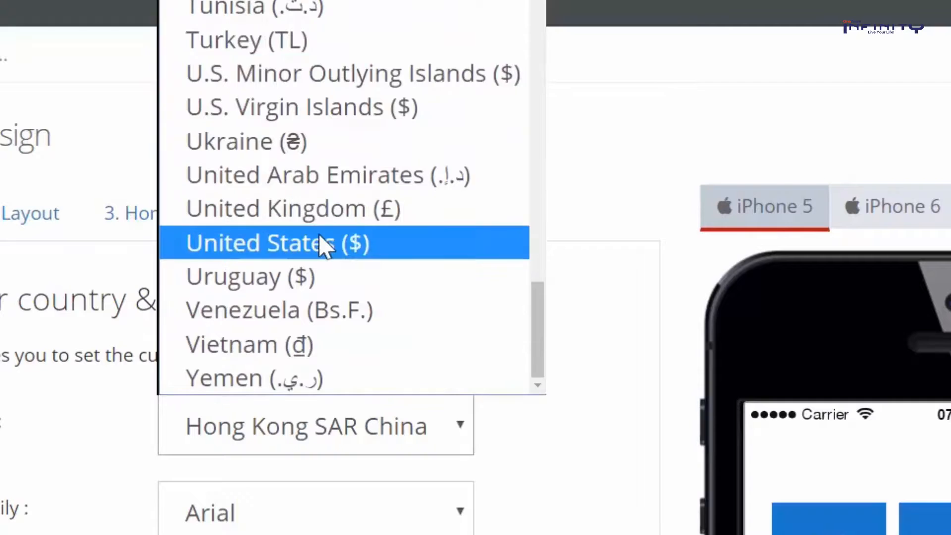
left_click(345, 409)
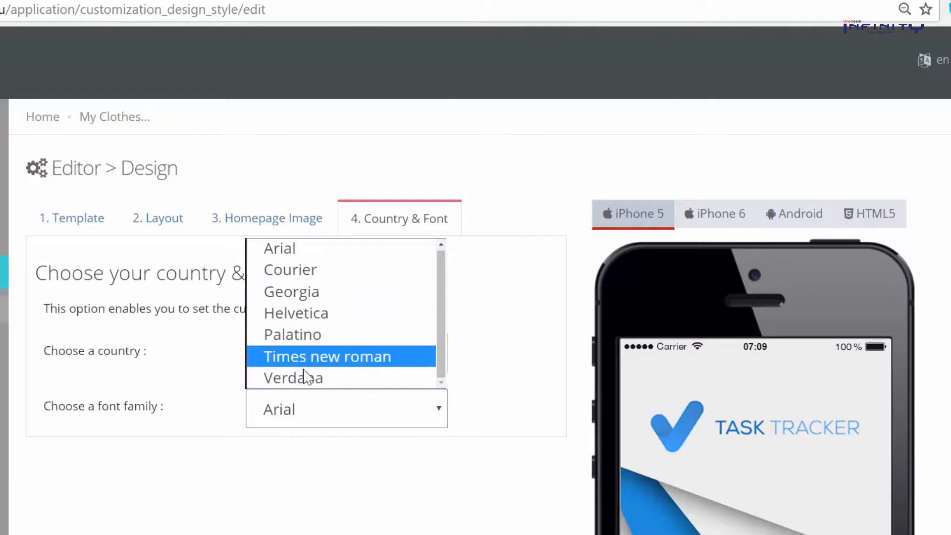
left_click(291, 309)
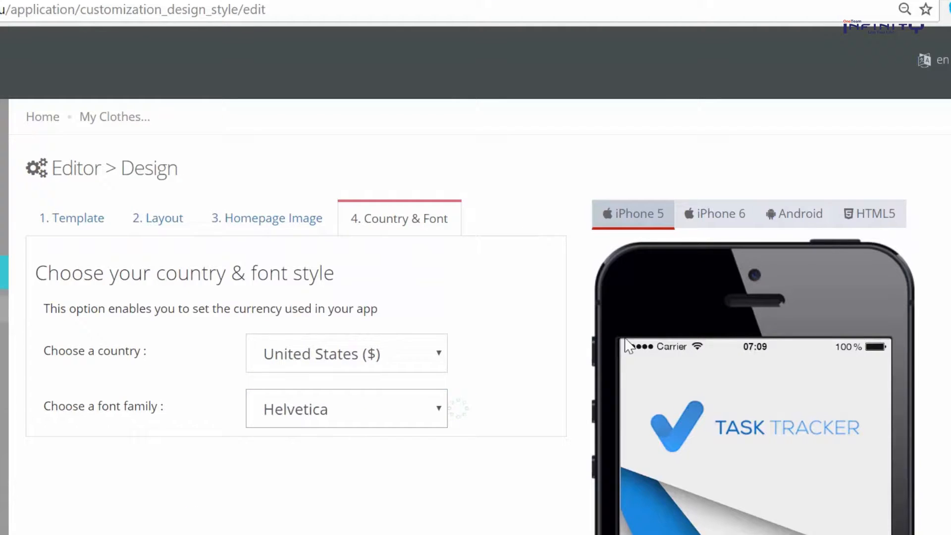
Zoom the browser out to 50% so the whole phone preview fits
scroll(446, 317, "down", 4)
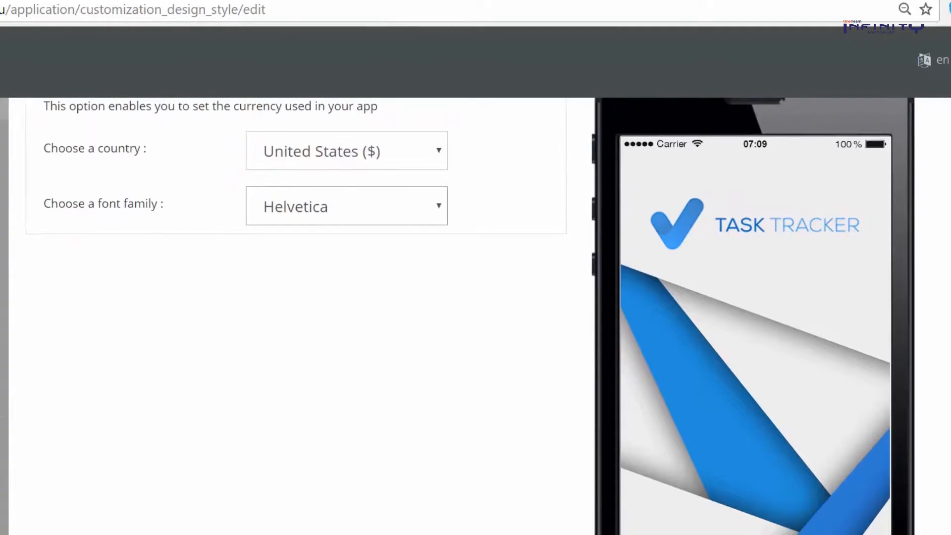
key("ctrl+minus")
key("ctrl+minus")
key("ctrl+minus")
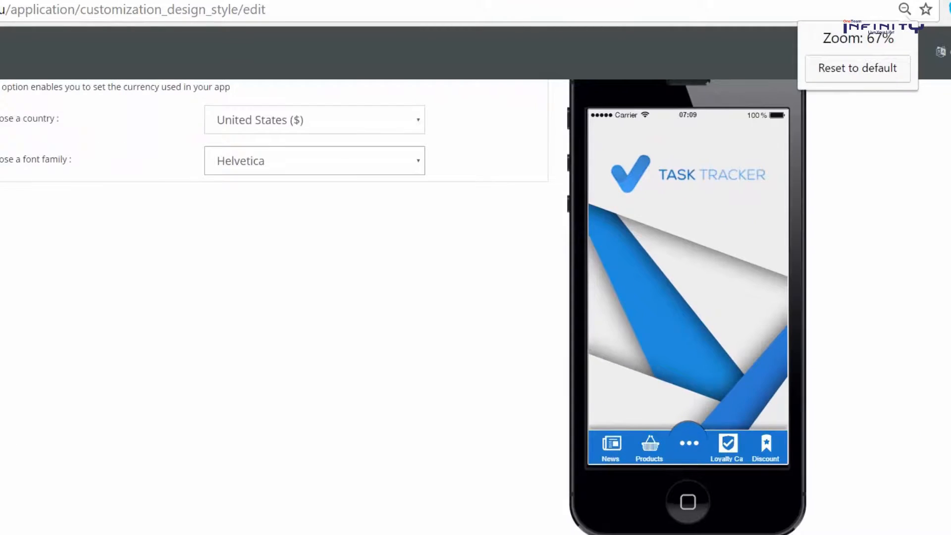
scroll(925, 328, "down", 2)
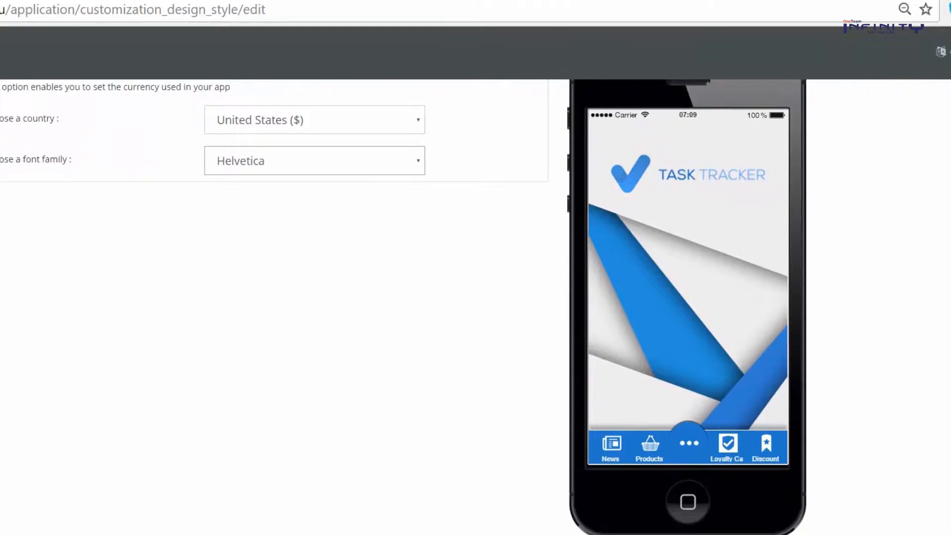
key("ctrl+minus")
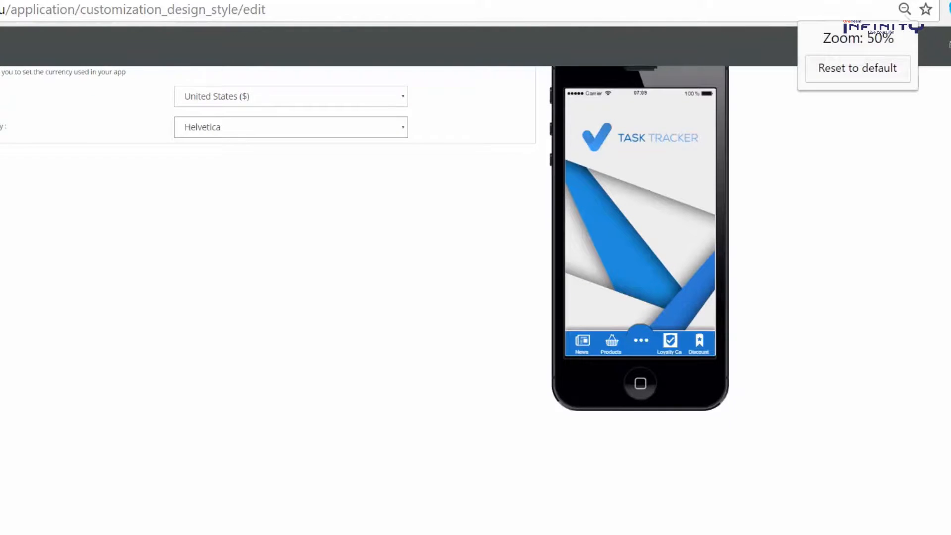
scroll(476, 267, "up", 2)
Try the Discount and Facebook pages from the preview's feature menu, returning home each time
left_click(641, 403)
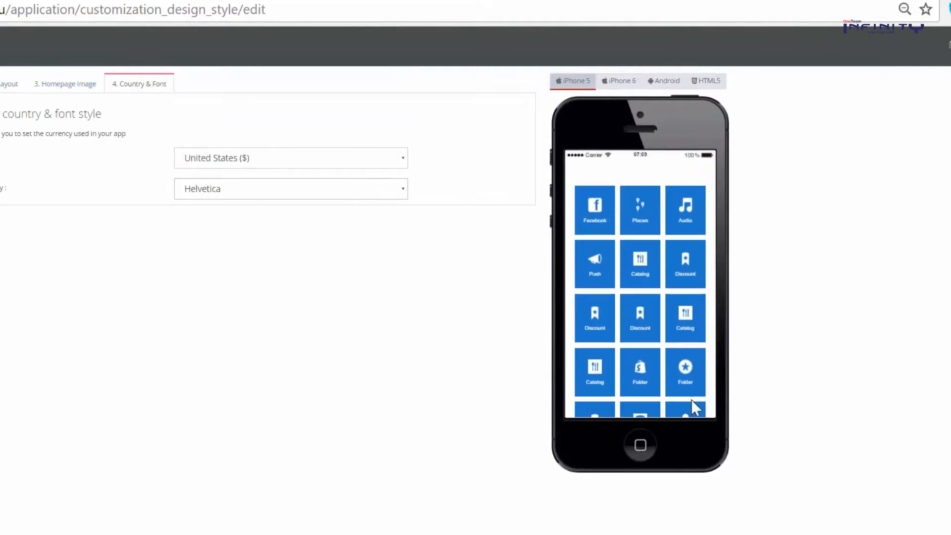
scroll(657, 313, "down", 2)
scroll(657, 313, "up", 3)
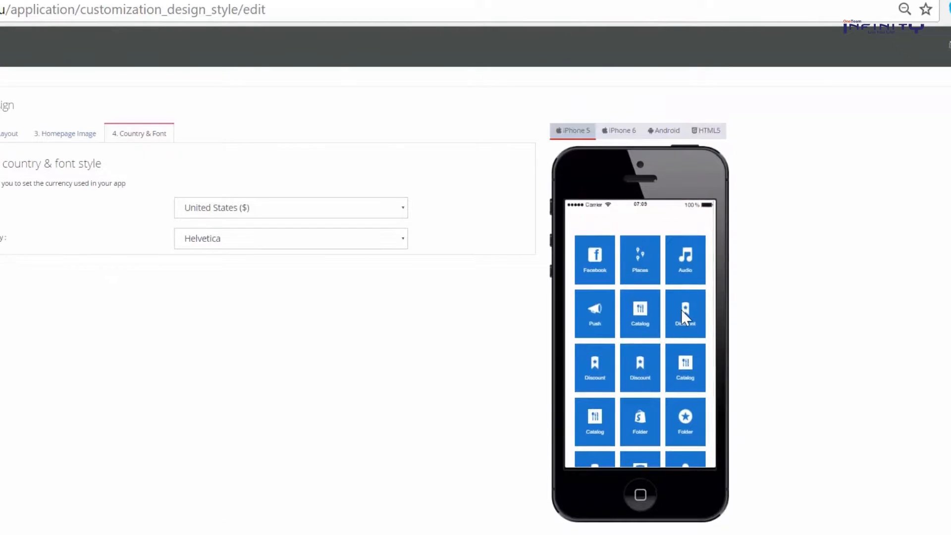
left_click(683, 311)
left_click(579, 222)
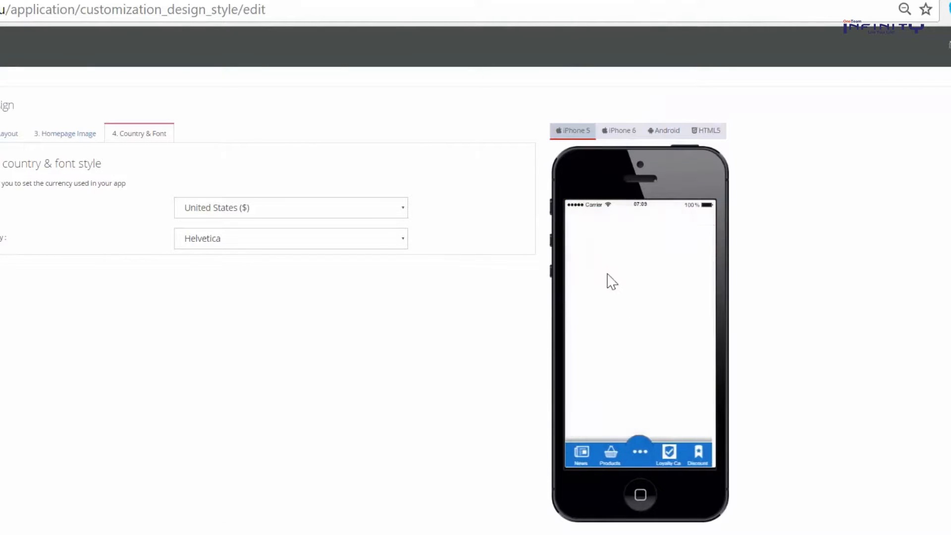
left_click(639, 451)
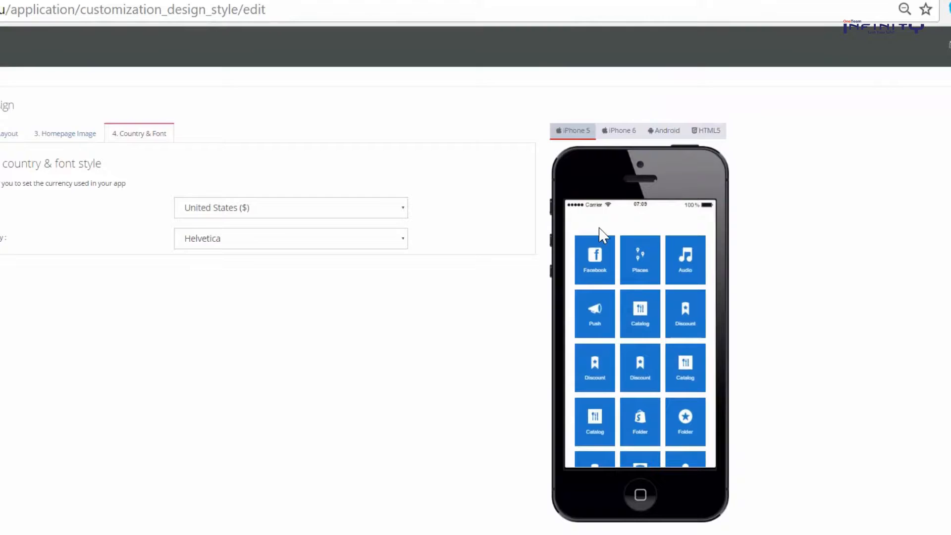
left_click(584, 227)
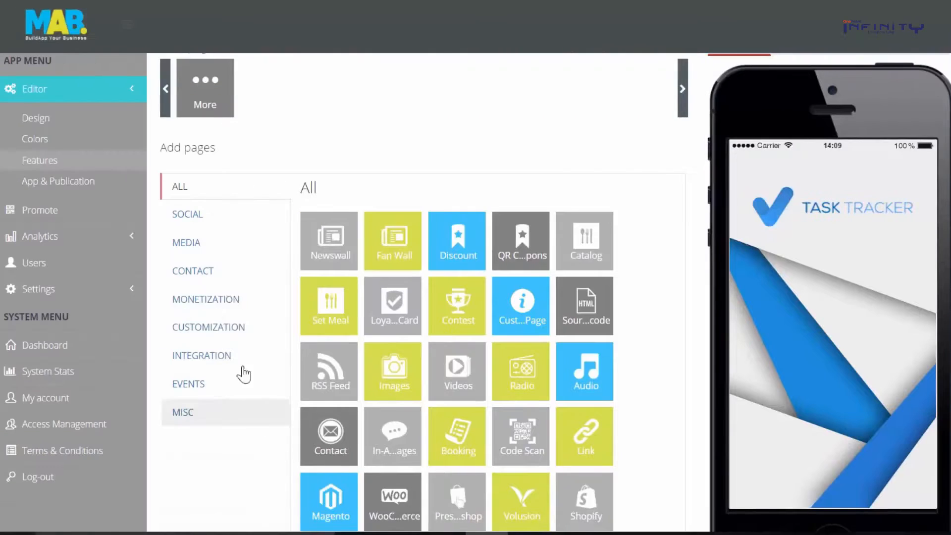
Browse the Monetization, Customization, Integration and Contact page types, then add a Newswall page
left_click(211, 301)
left_click(206, 331)
left_click(200, 357)
left_click(192, 299)
left_click(193, 272)
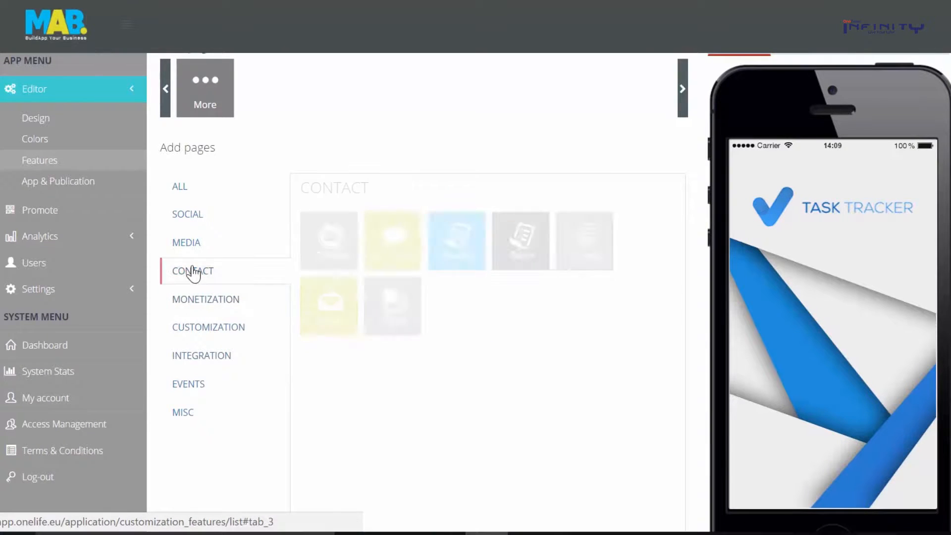
left_click(188, 196)
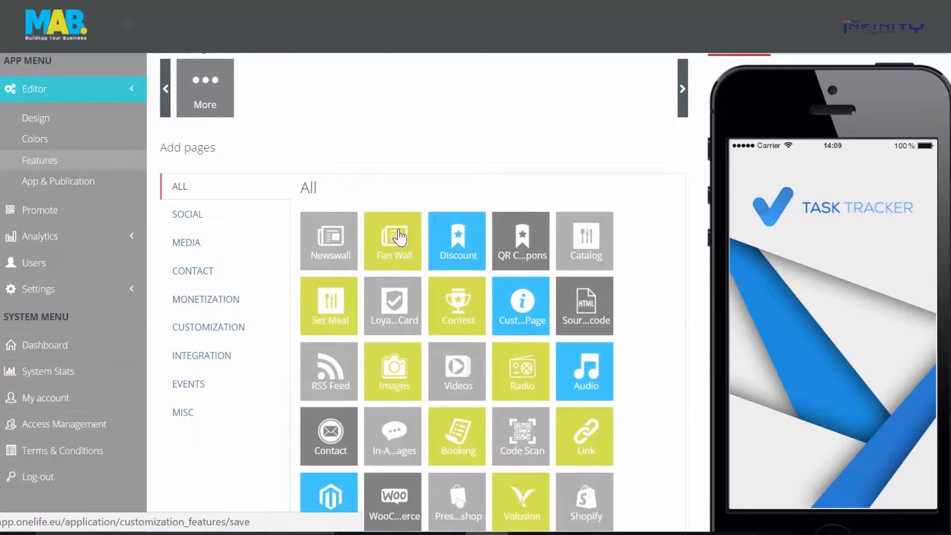
scroll(487, 293, "down", 5)
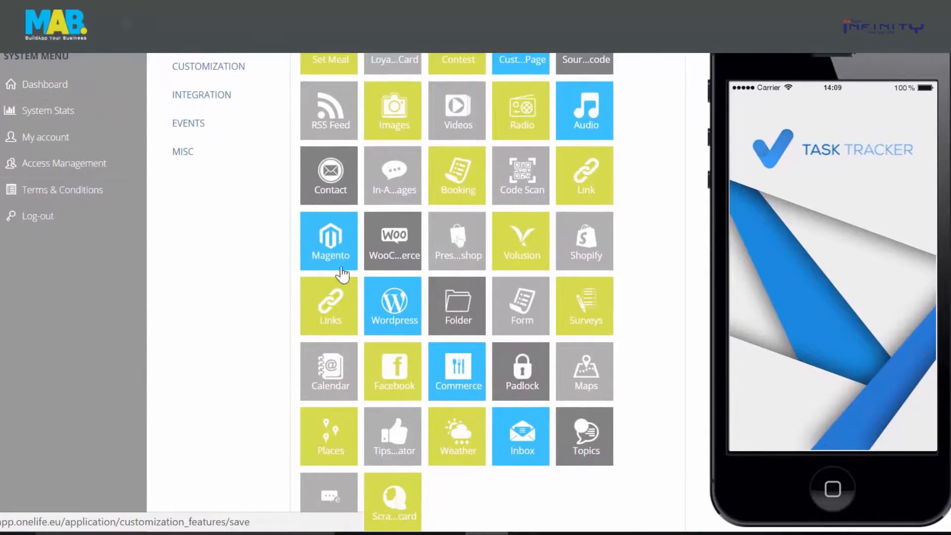
scroll(439, 357, "up", 6)
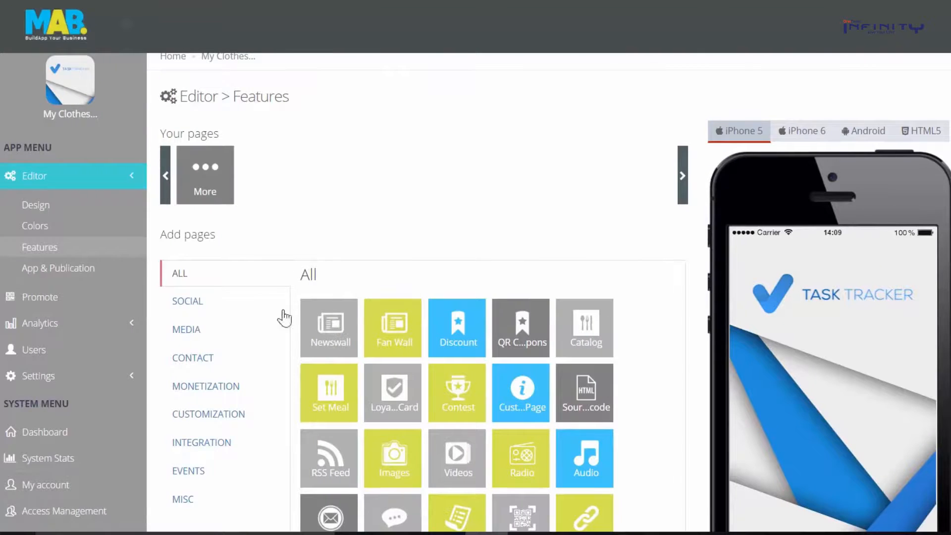
left_click(330, 341)
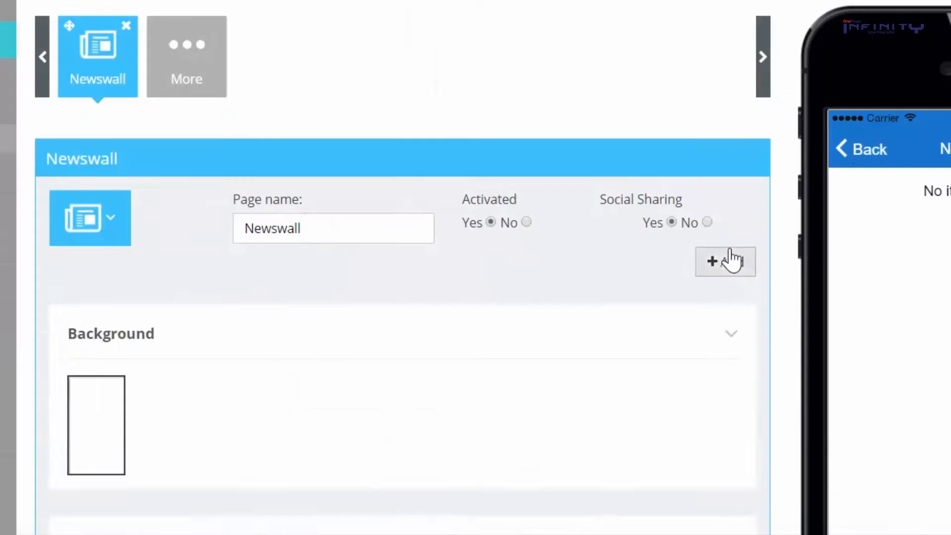
Create a 'We are open!' news post dated the 19th, with opening text and a cropped OPEN-sign cover
left_click(655, 396)
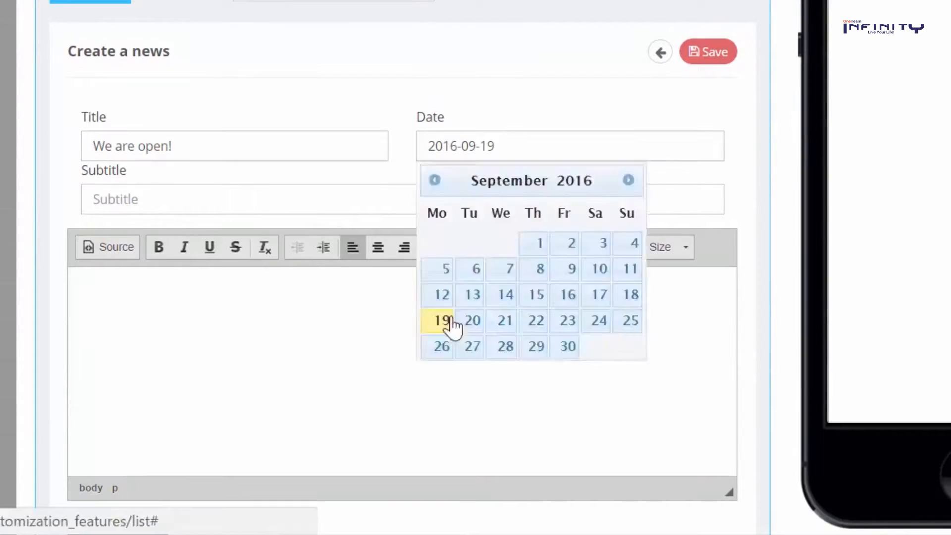
left_click(447, 322)
left_click(254, 208)
type("Finally, we're")
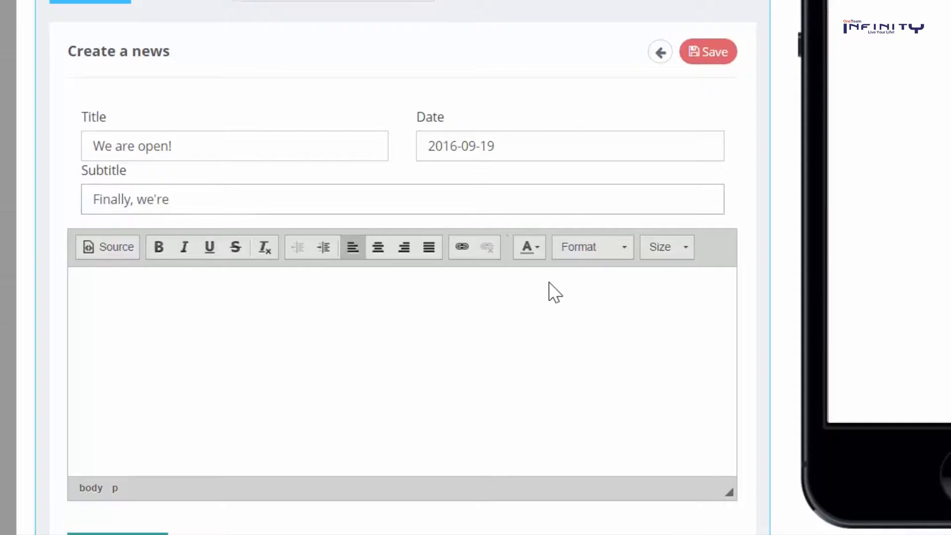
type("We a")
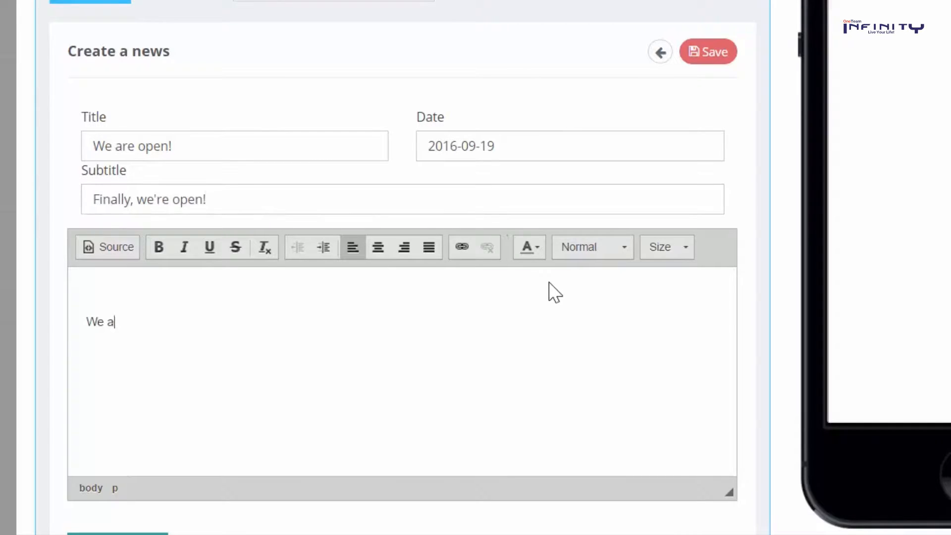
type("re proude to announce that from tomorrow we'")
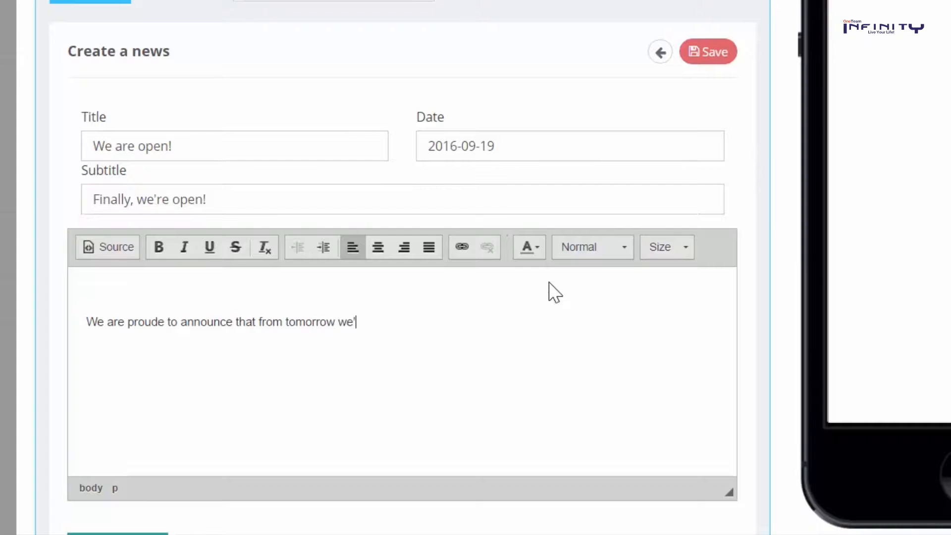
type("re opening our store! You are welcome to visi")
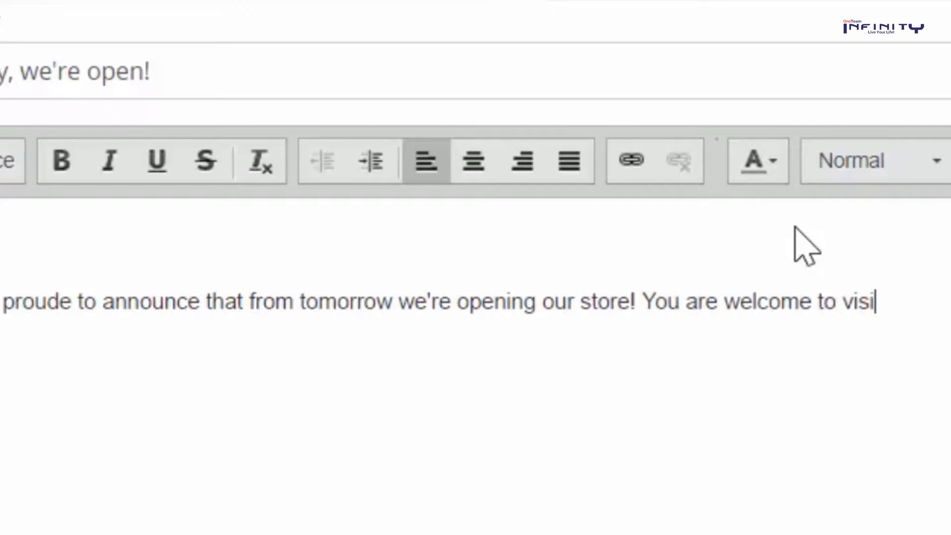
type("t us from")
type(" 9 AM onwards! S")
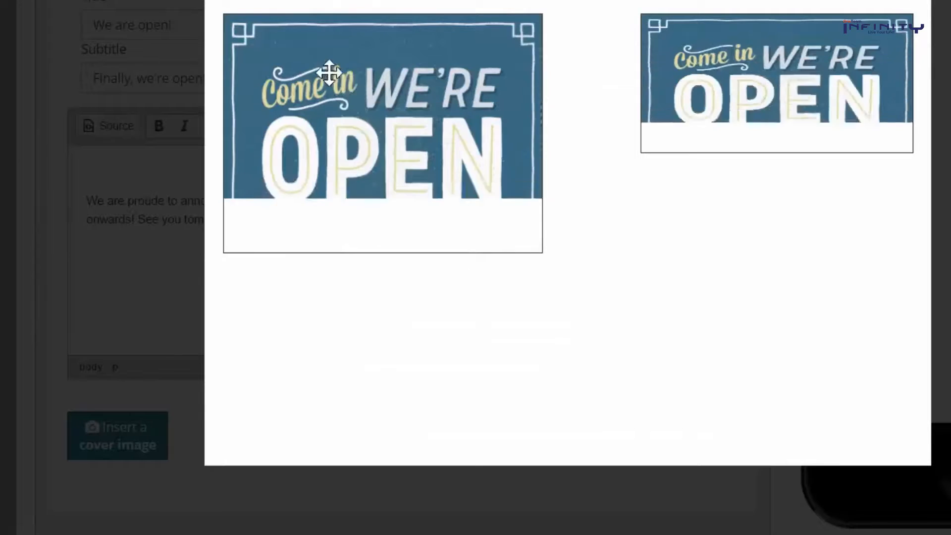
left_click_drag(361, 129, 361, 151)
left_click(275, 1)
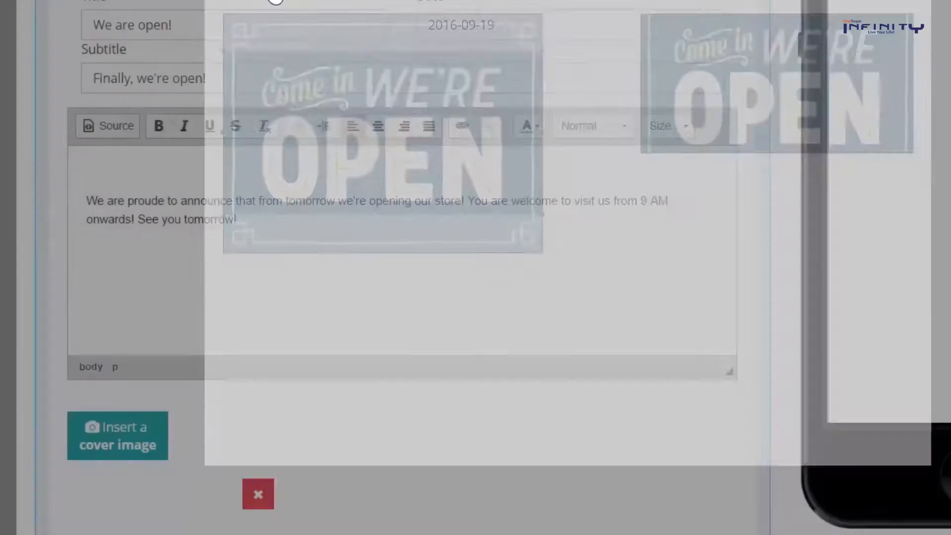
Save the post, then open it in the app preview and like it
scroll(617, 34, "up", 2)
left_click(716, 54)
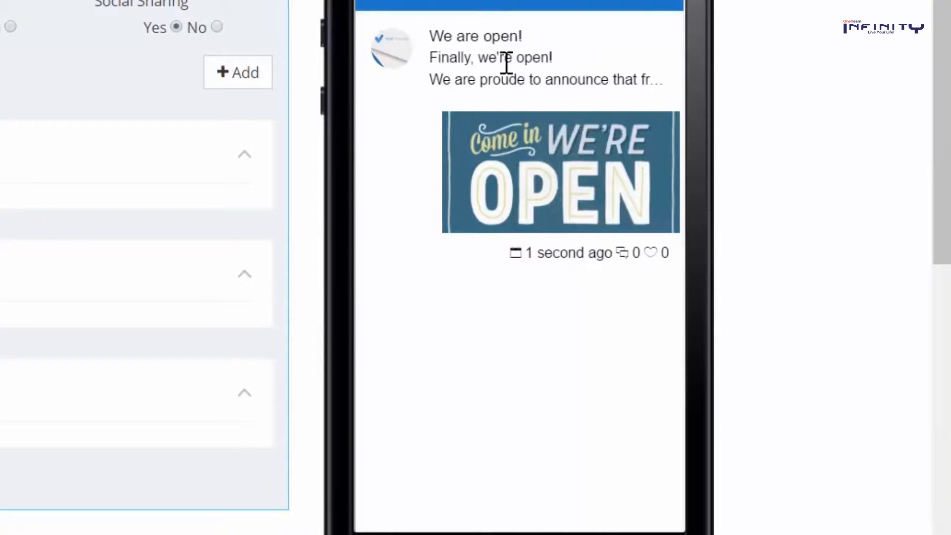
left_click(550, 175)
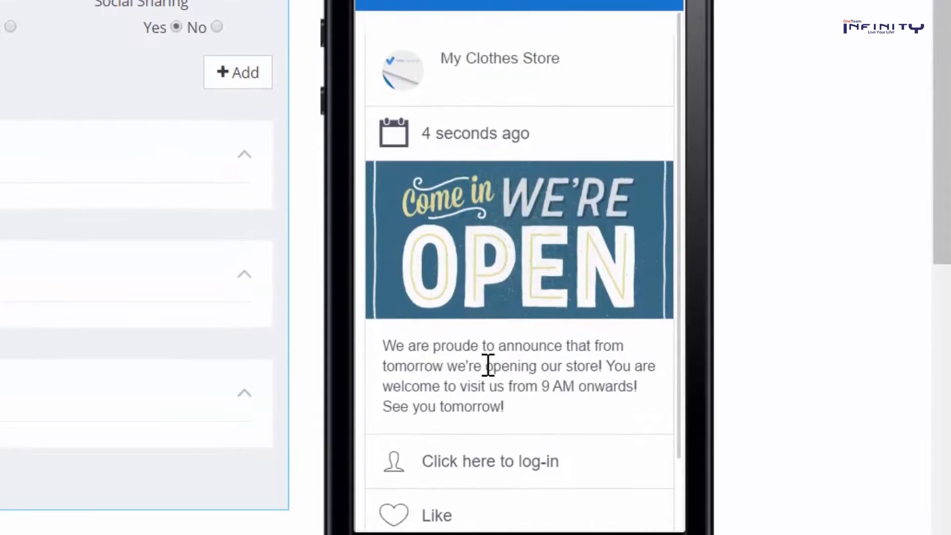
left_click(438, 517)
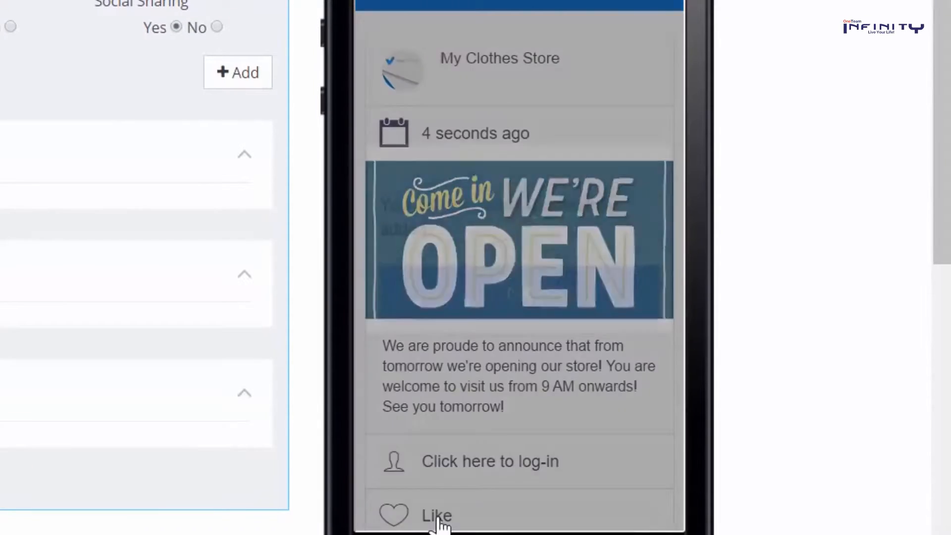
left_click(510, 299)
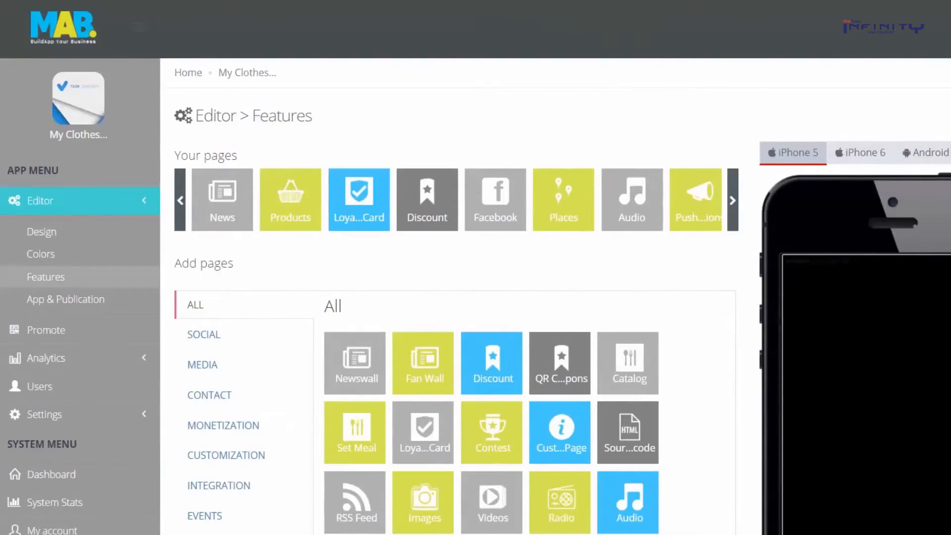
Start a Fan Wall post 'Happy Thursday!' dated 22 September 2016, with a Discount subtitle and body text
scroll(476, 297, "down", 3)
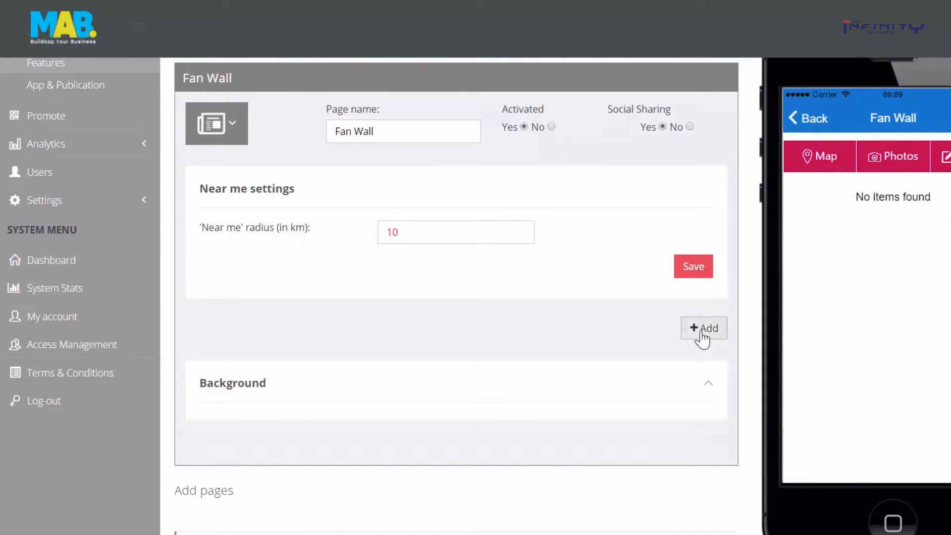
left_click(703, 333)
type("Happy Thursday!")
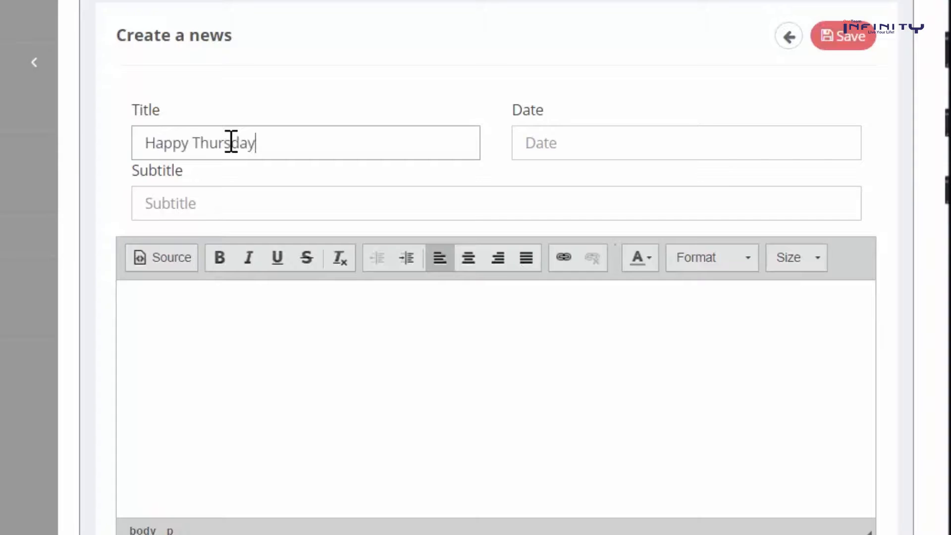
key("Tab")
left_click(653, 340)
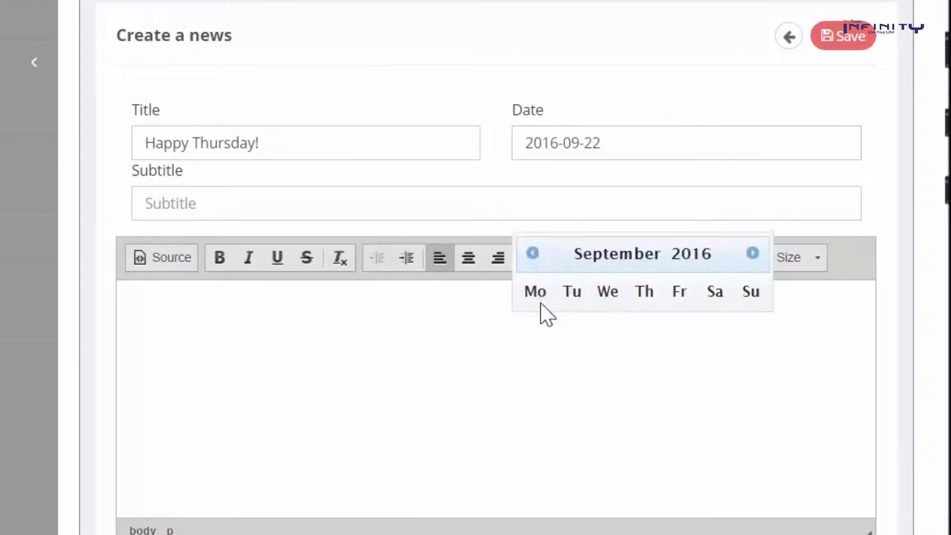
left_click(757, 203)
type("Discoun")
key("Tab")
type("We love you! That's why we o")
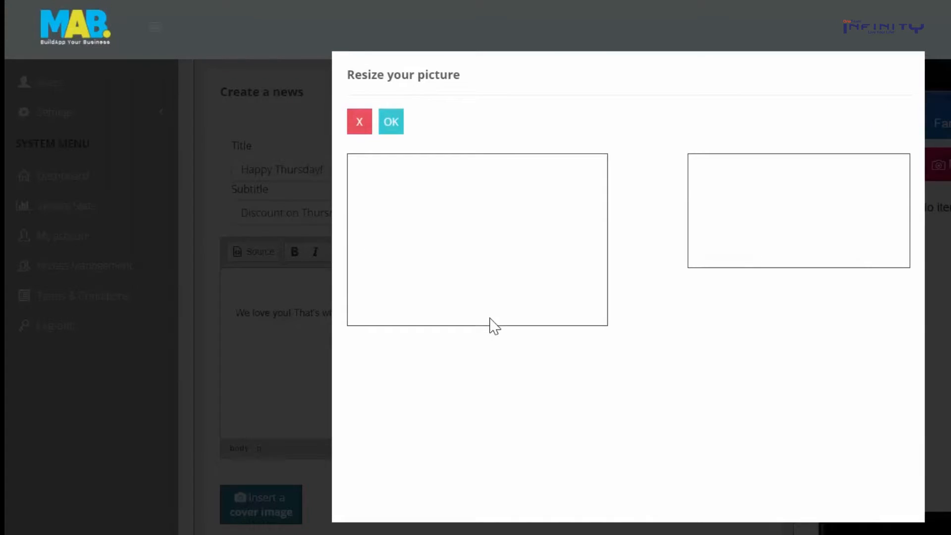
Crop the cover around the Special Offer tag, save the post and view it in the preview
left_click_drag(479, 244, 490, 254)
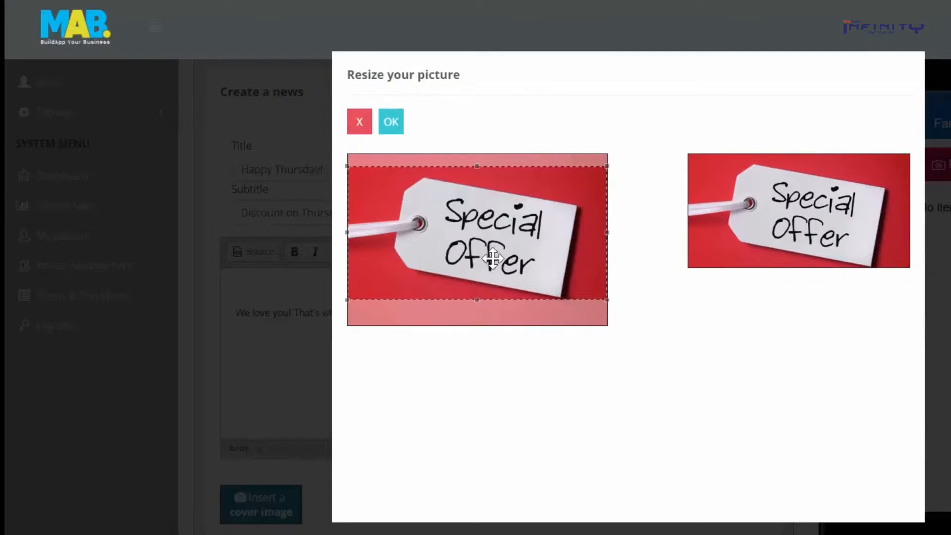
left_click(390, 130)
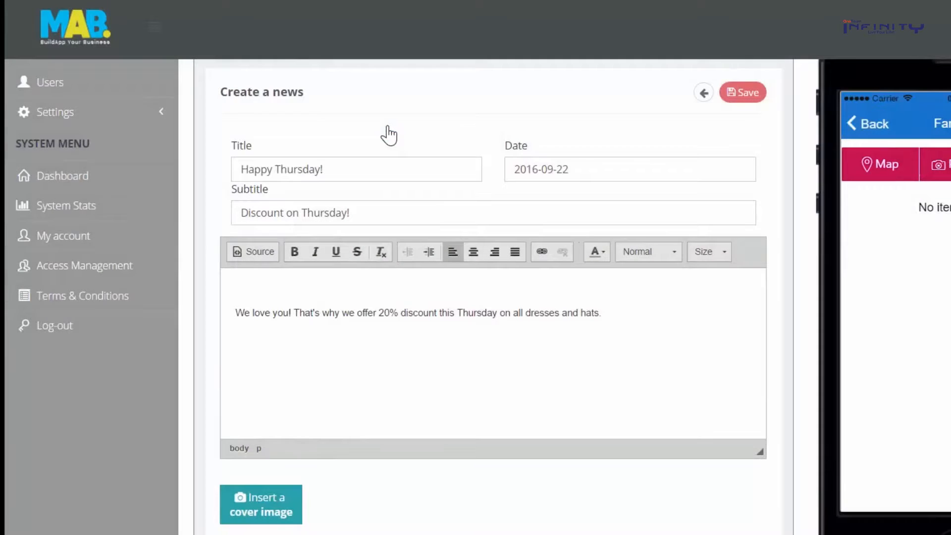
scroll(406, 327, "down", 2)
scroll(520, 259, "up", 2)
left_click(743, 92)
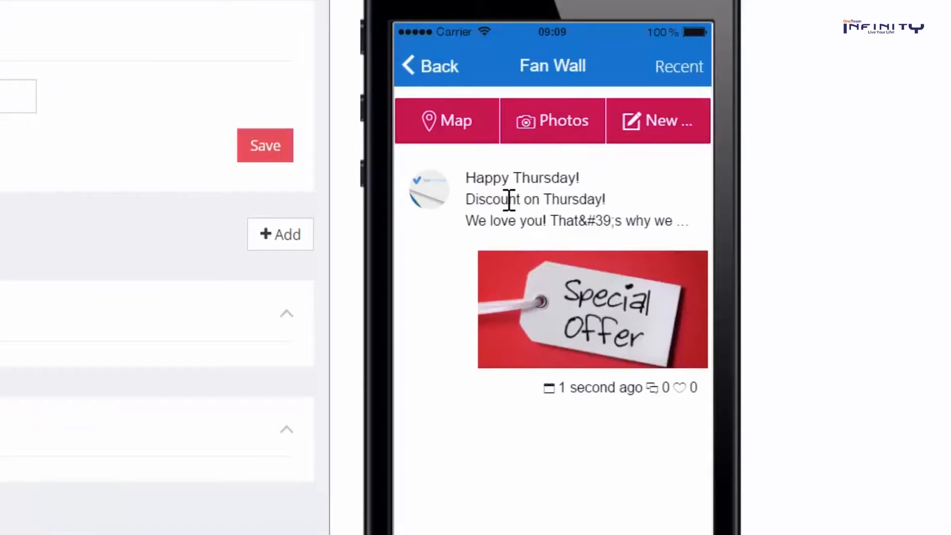
left_click(509, 199)
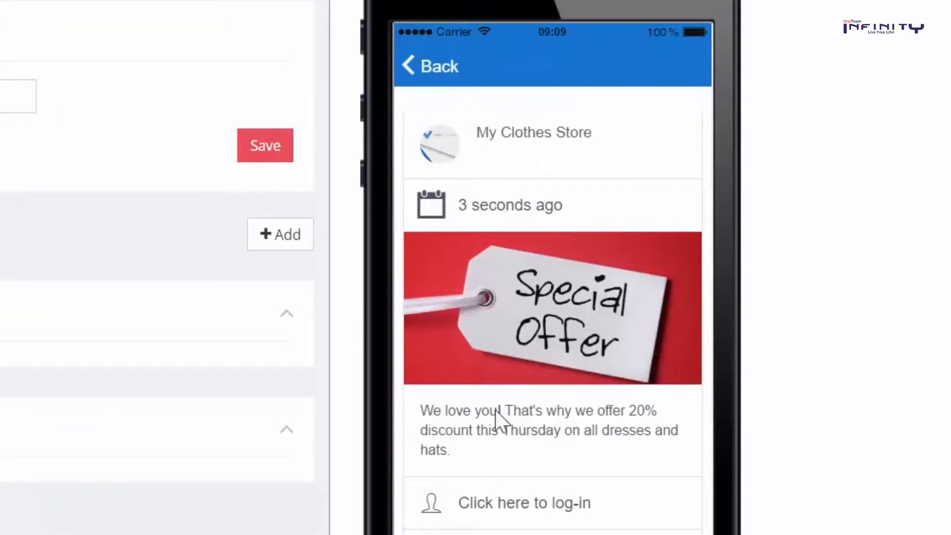
scroll(254, 126, "up", 3)
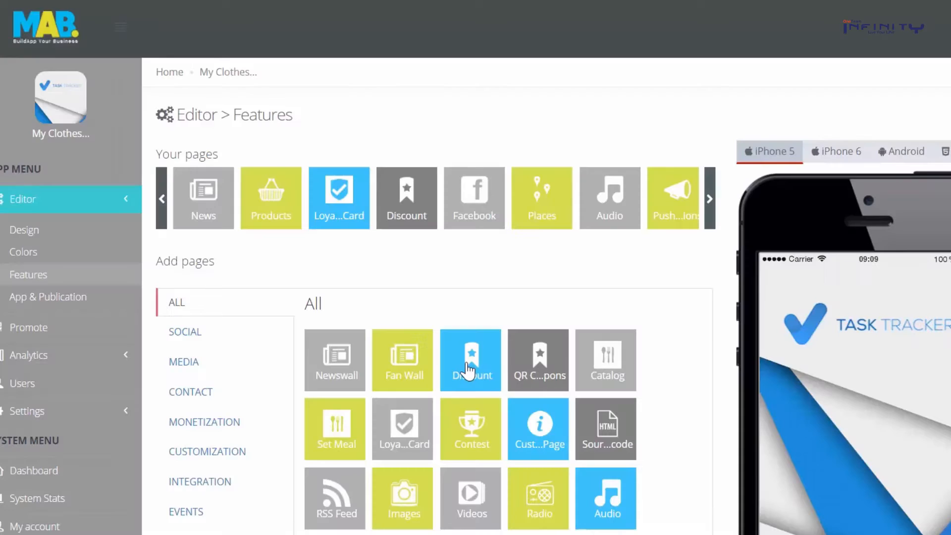
Add a Discount page with a 20% offer, conditions 'Only on Thursdays.', ending 2016-09-25
left_click(467, 364)
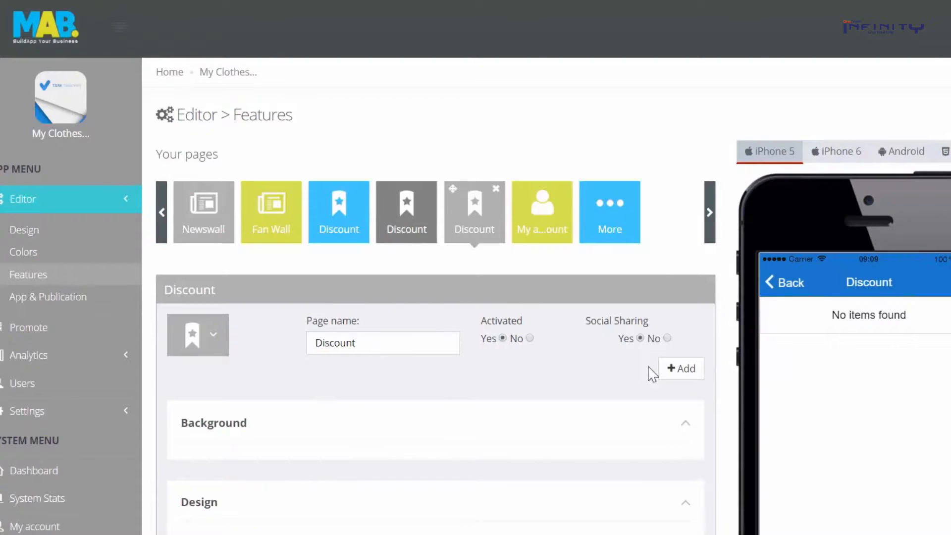
left_click(679, 369)
scroll(396, 468, "down", 4)
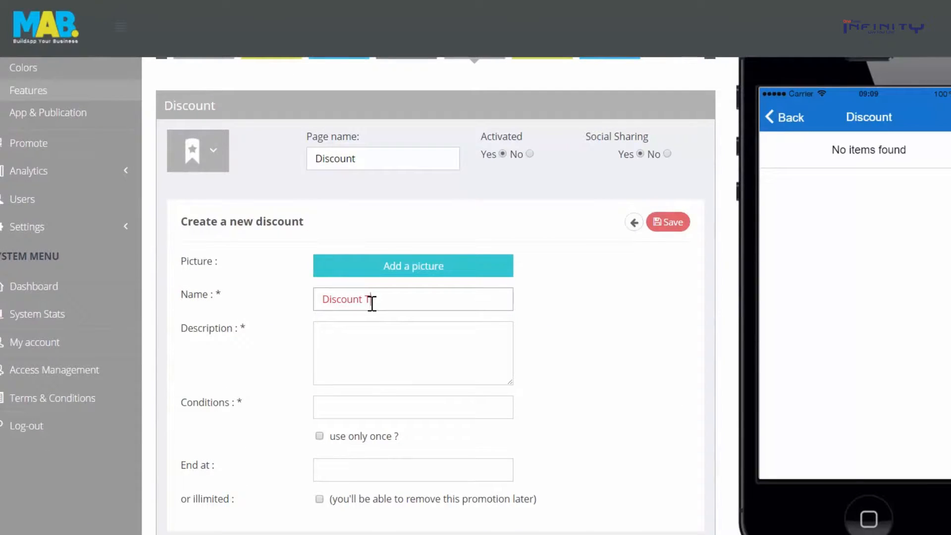
type("20% off on all dresses and")
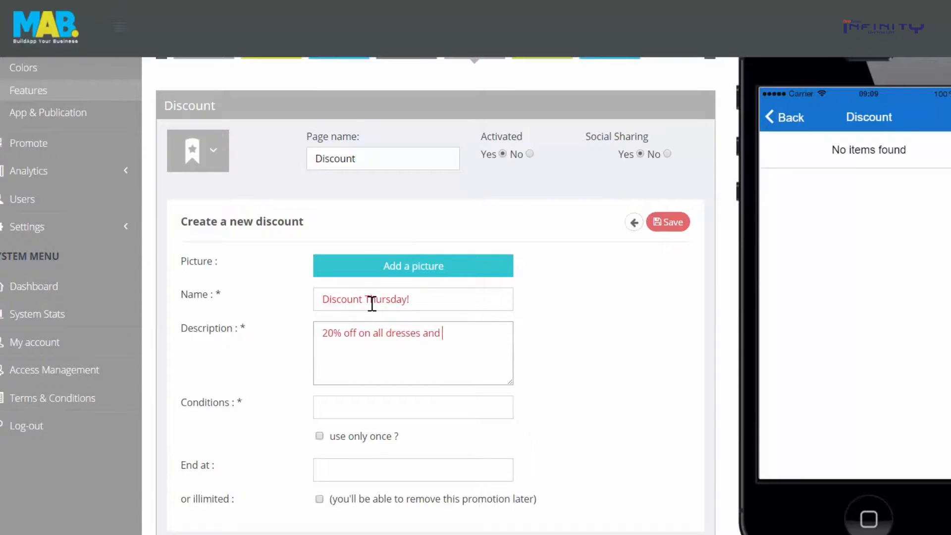
key("Tab")
type("Only")
type(" on Thu")
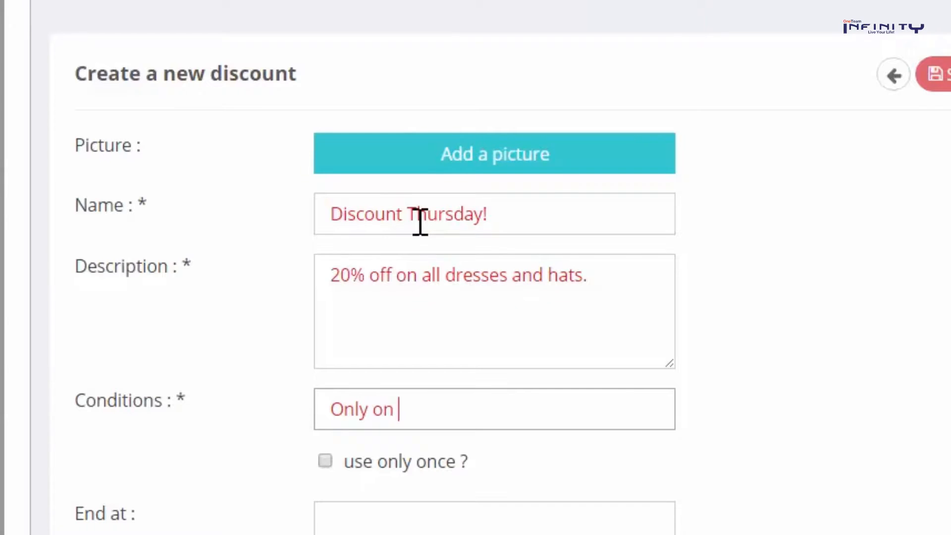
type("rsdays.")
key("Tab")
key("Tab")
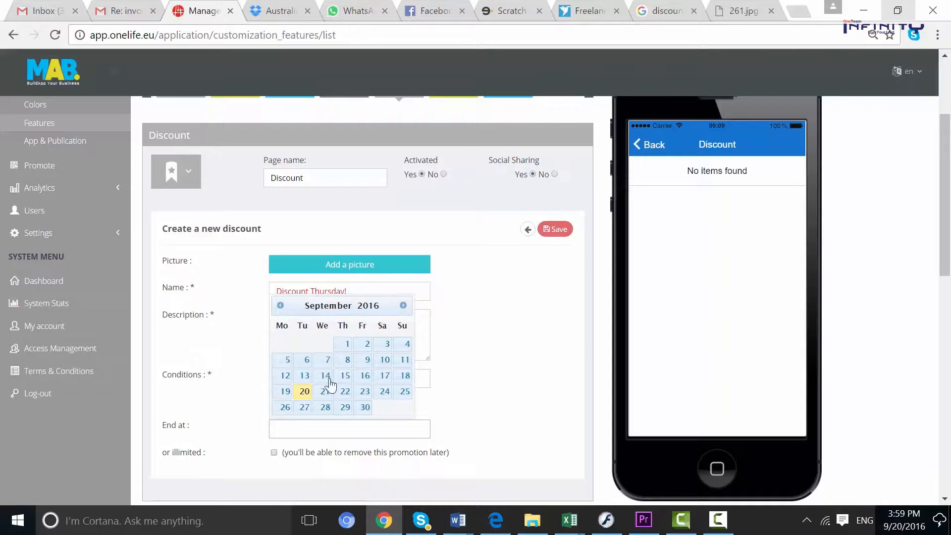
left_click(405, 392)
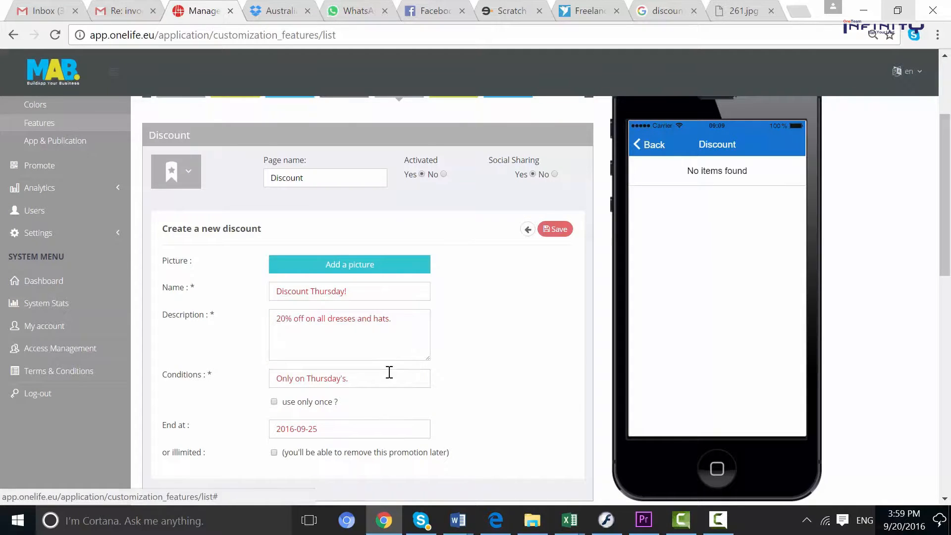
Attach a cropped Special Offer picture, save the Discount Thursday! offer and view it in the preview
scroll(387, 374, "down", 2)
left_click(349, 192)
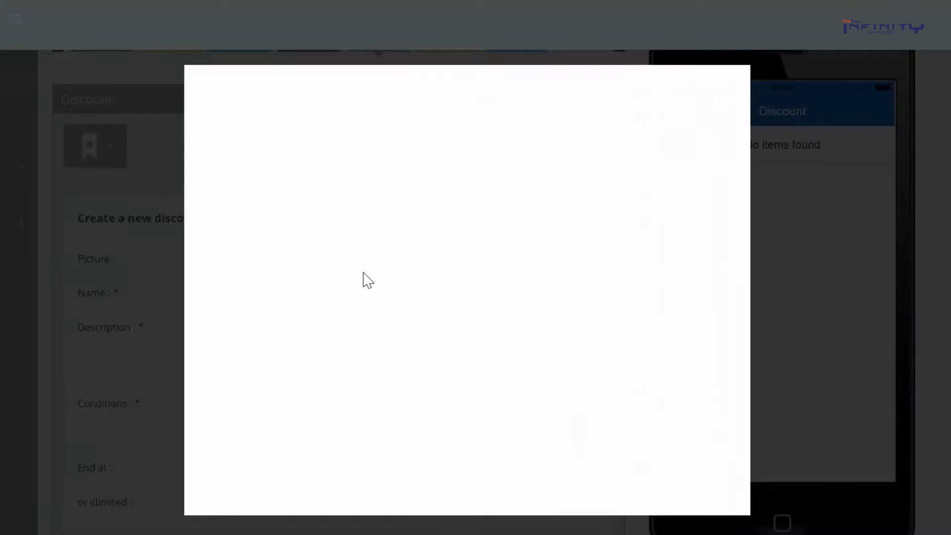
left_click_drag(338, 236, 351, 262)
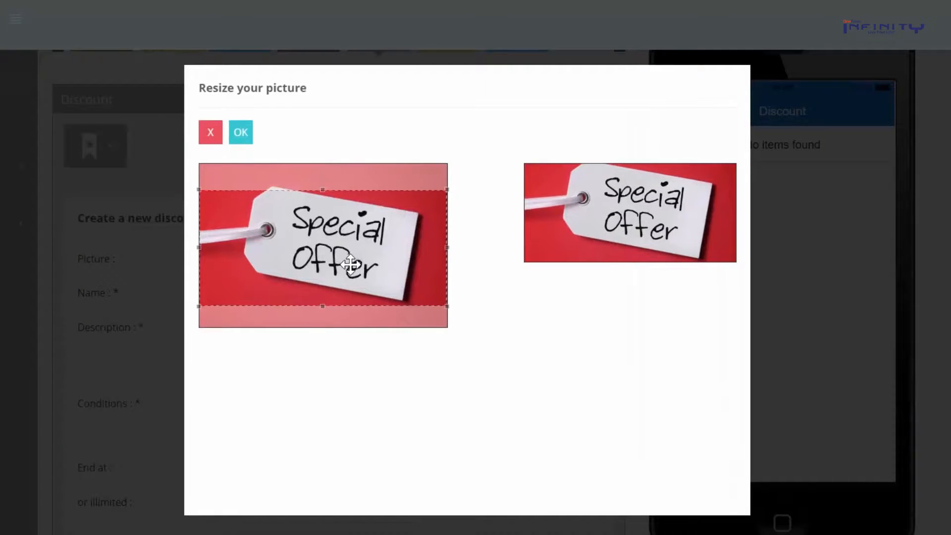
left_click(248, 135)
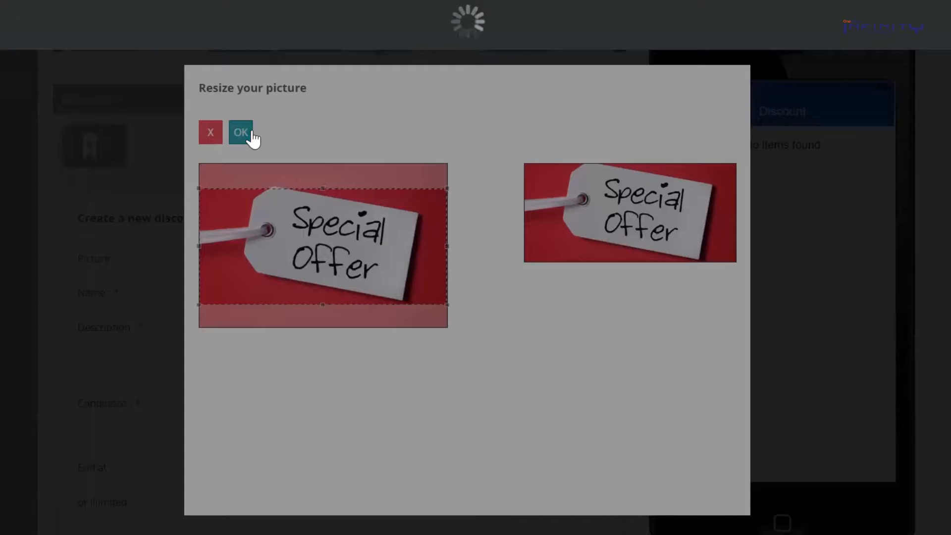
left_click(575, 218)
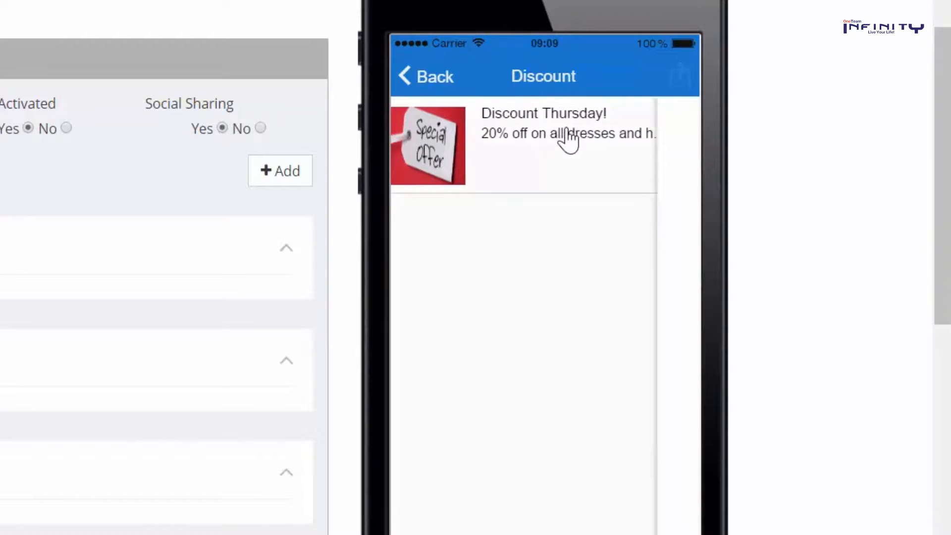
left_click(566, 131)
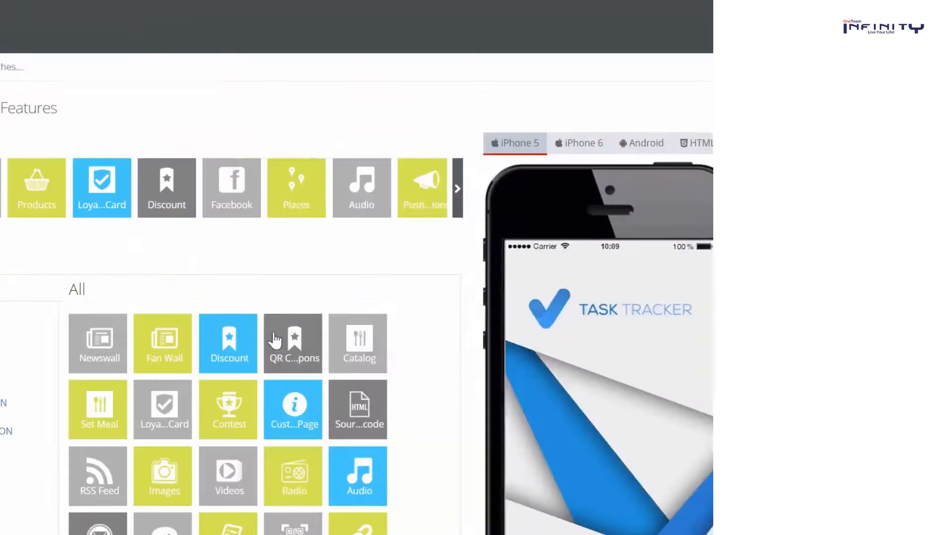
Add a QR Coupons page with a 'Thursday offer!' coupon: all dresses and hats 20% off, Thursdays only
left_click(520, 334)
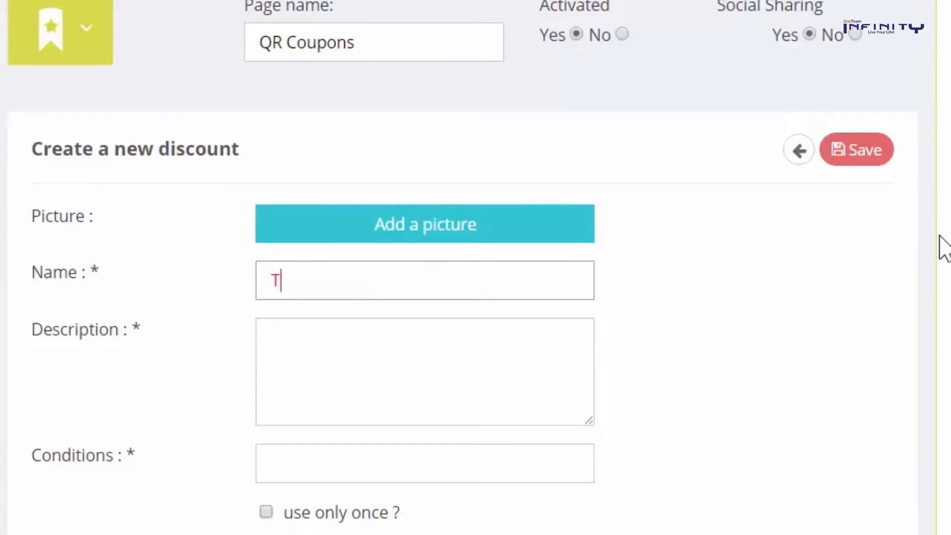
type("hursd")
key("Tab")
type("All dresses and hats 20% discoun")
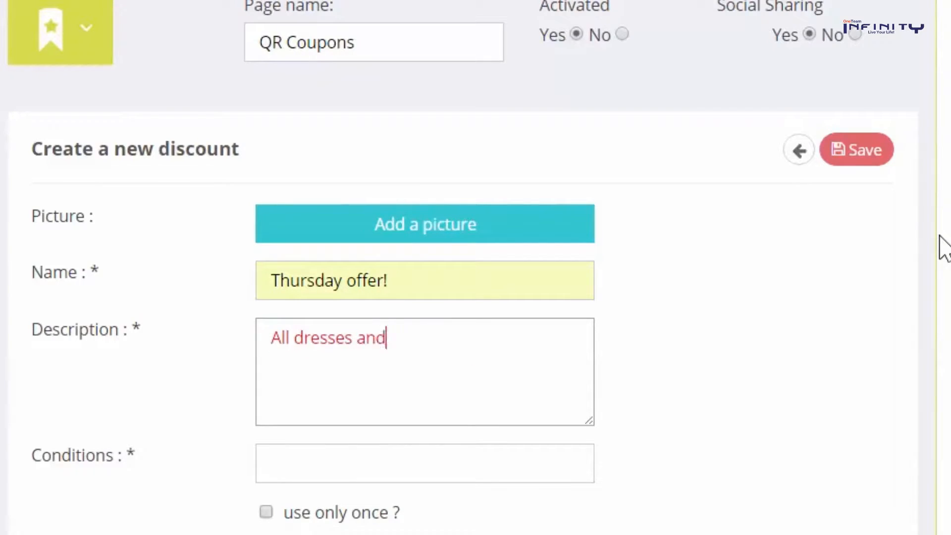
type("t!")
key("Tab")
type("Only on Thursday's.")
key("Tab")
key("Tab")
Set the coupon end date, add a cropped picture and generate its QR code
left_click(462, 492)
left_click(425, 223)
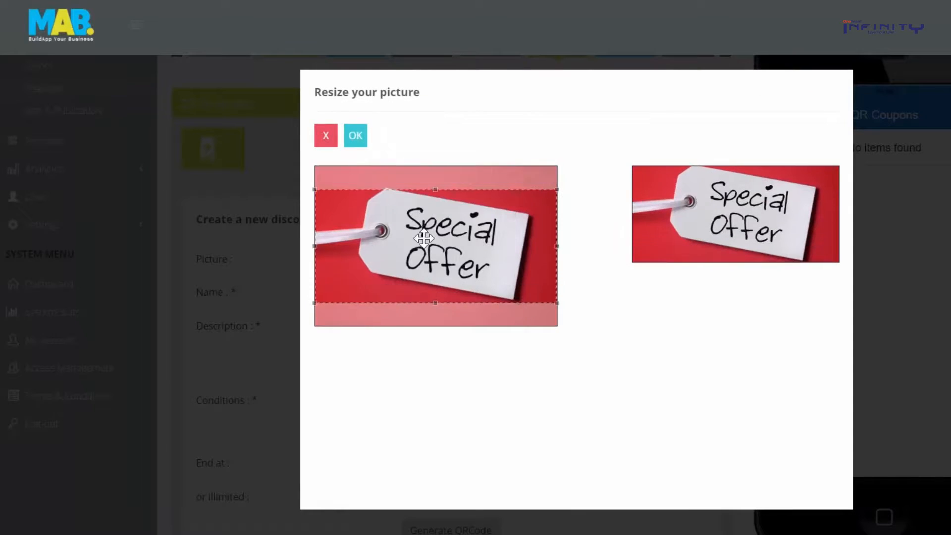
left_click(355, 135)
left_click(446, 529)
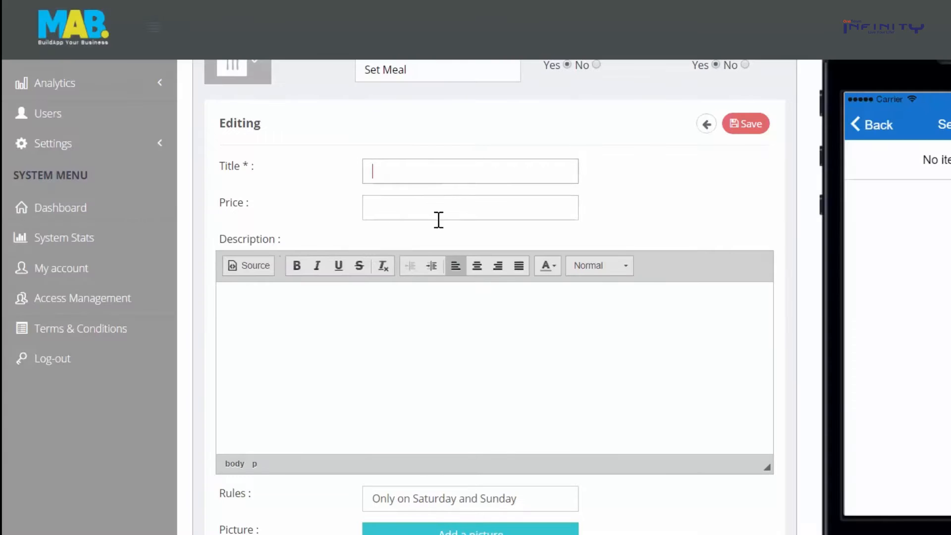
Enter the 'Pan Pizza + Soft drink!' set meal title, description and weekend-only rules
type("Pan Pizza + Soft drink!")
left_click(435, 203)
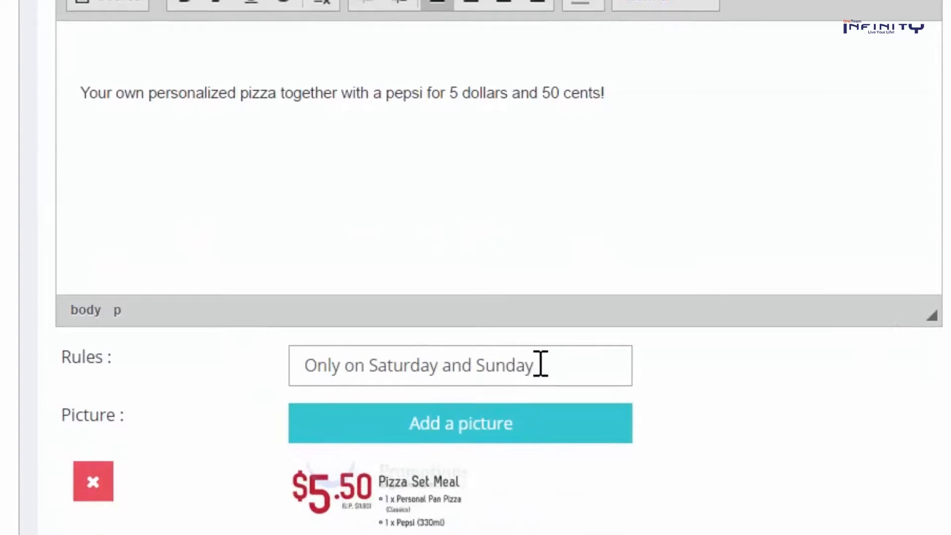
left_click_drag(539, 207, 302, 198)
left_click_drag(302, 357, 510, 352)
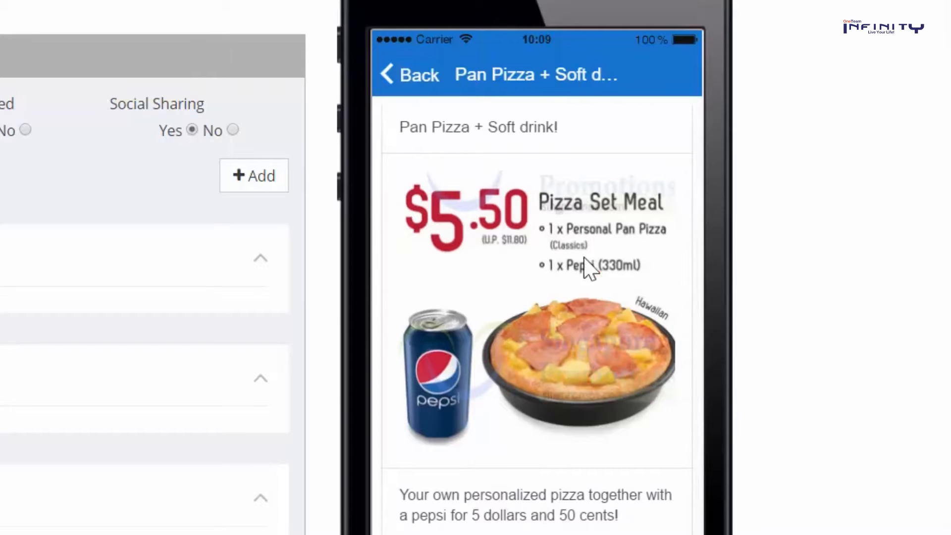
left_click_drag(494, 293, 496, 327)
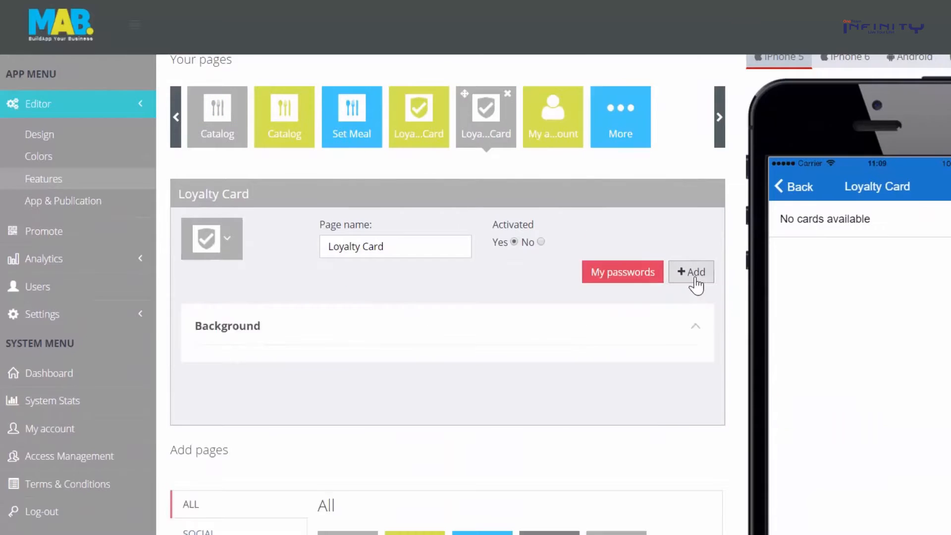
Save a loyalty card rewarding a free hat or belt at 10 points, with 1 point = $1.00
left_click(692, 276)
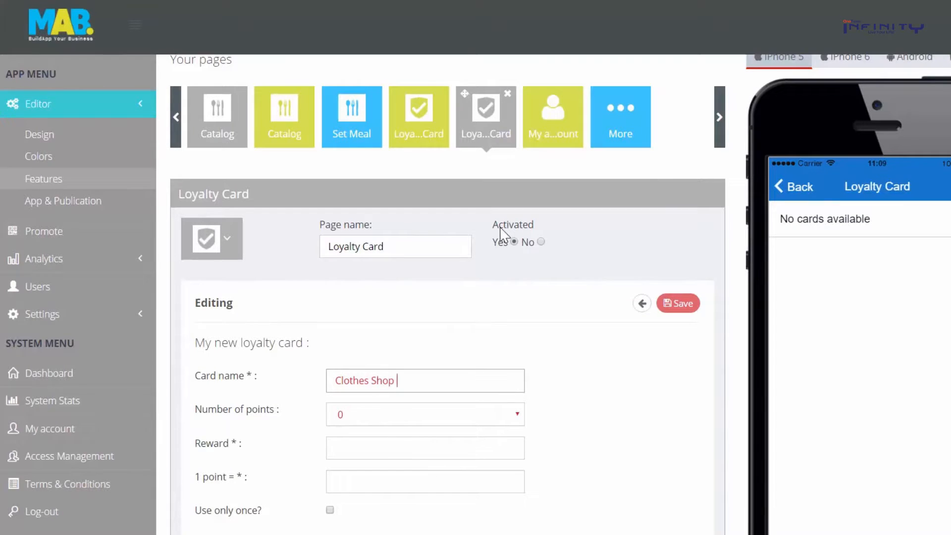
scroll(463, 274, "down", 2)
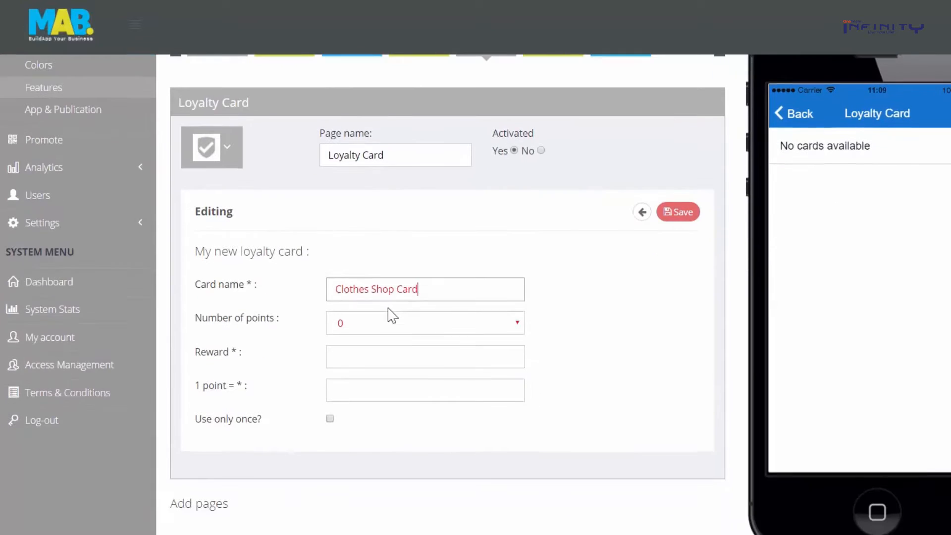
left_click(416, 331)
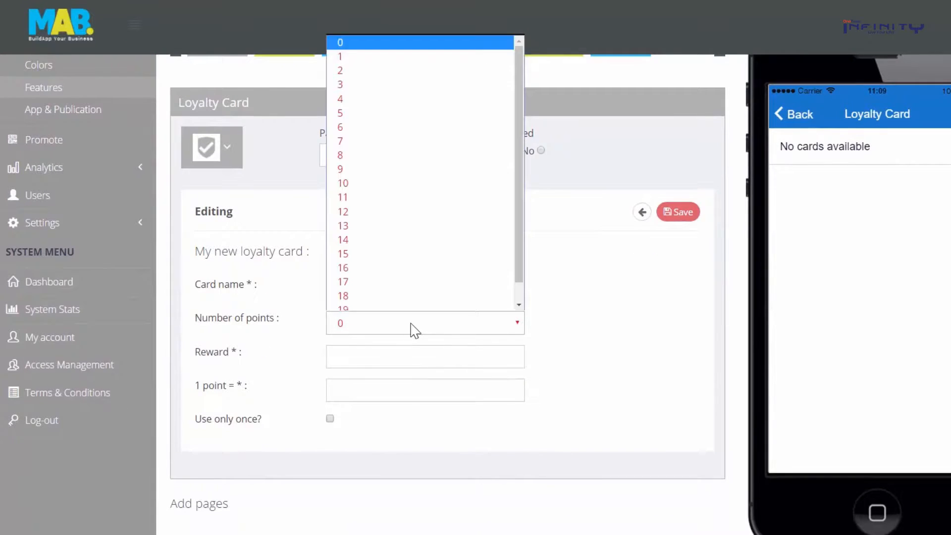
left_click(371, 178)
left_click(360, 354)
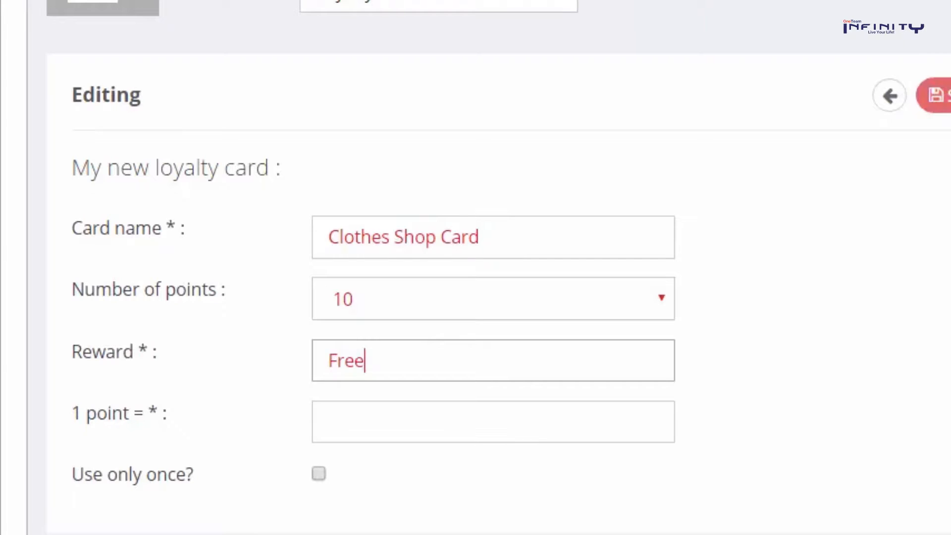
type("Free hat or belt.")
left_click(420, 430)
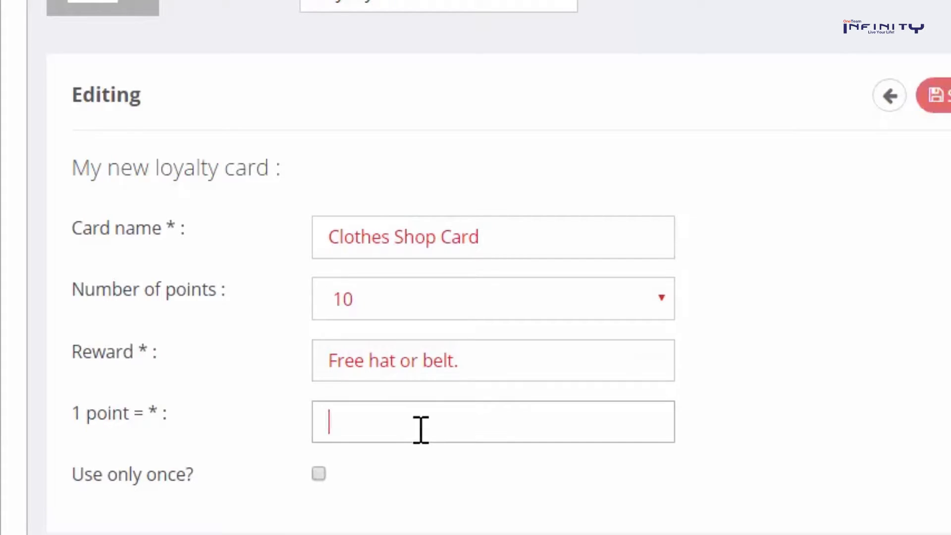
type("$1.00")
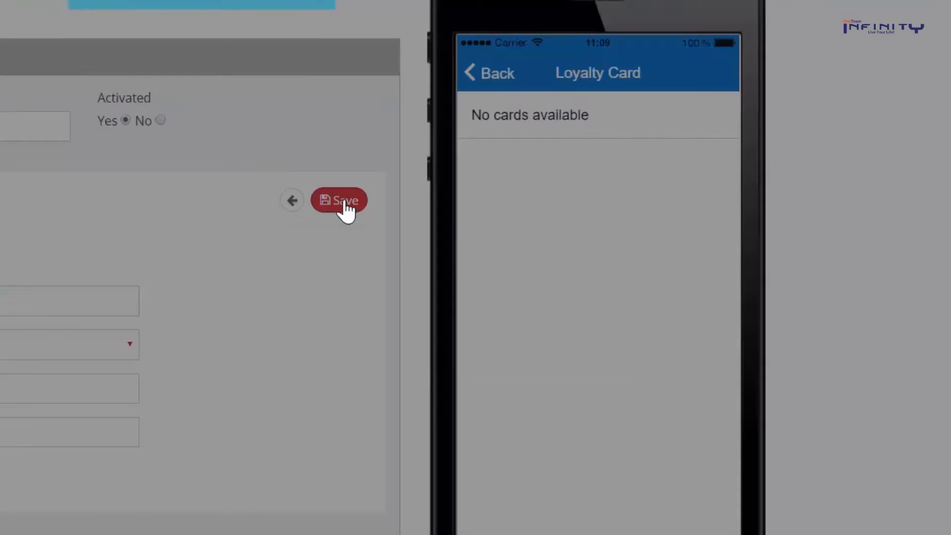
left_click(935, 95)
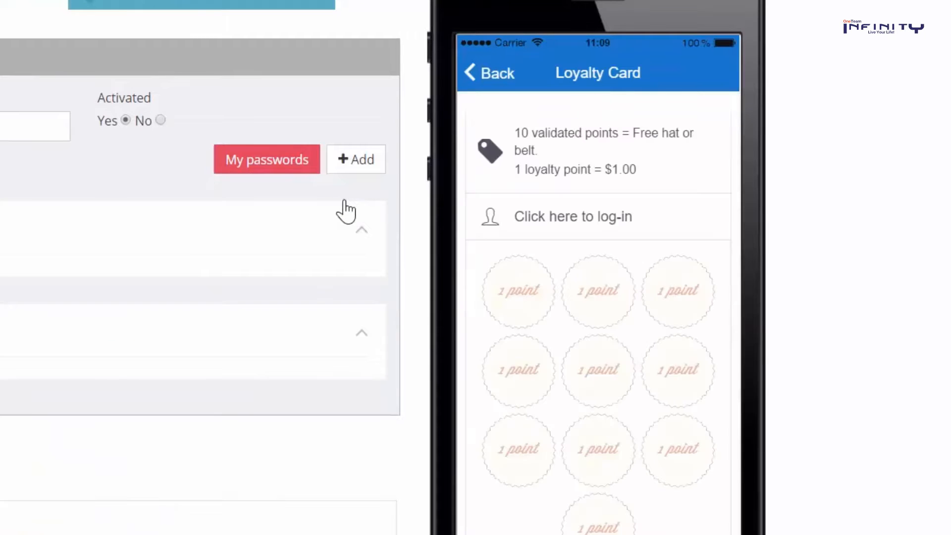
left_click_drag(630, 308, 611, 312)
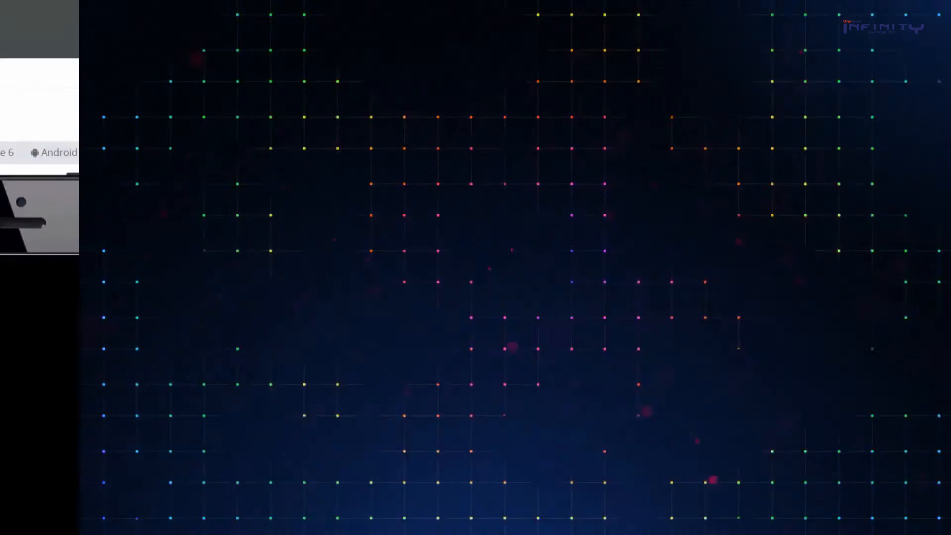
Create the 'Win a free Car!' contest with a one-month period and save it
scroll(145, 308, "down", 3)
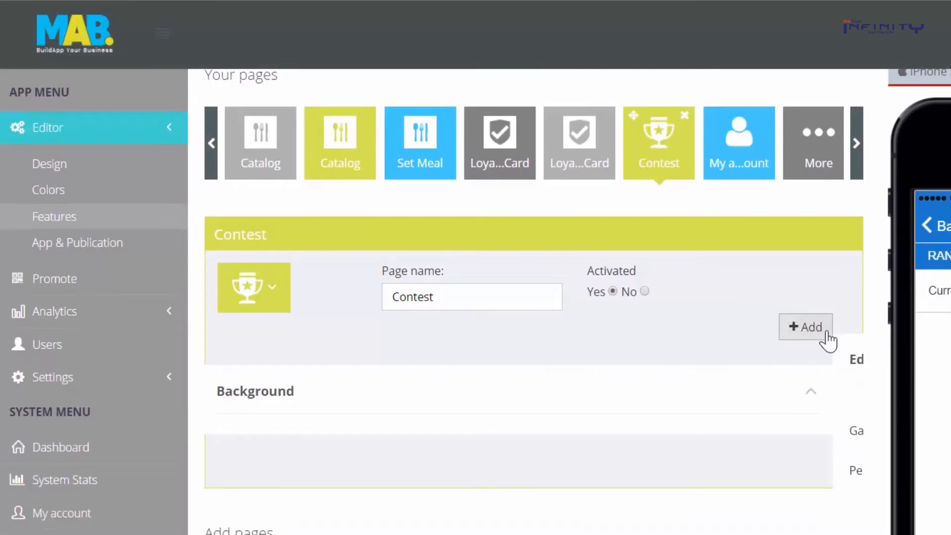
left_click(824, 333)
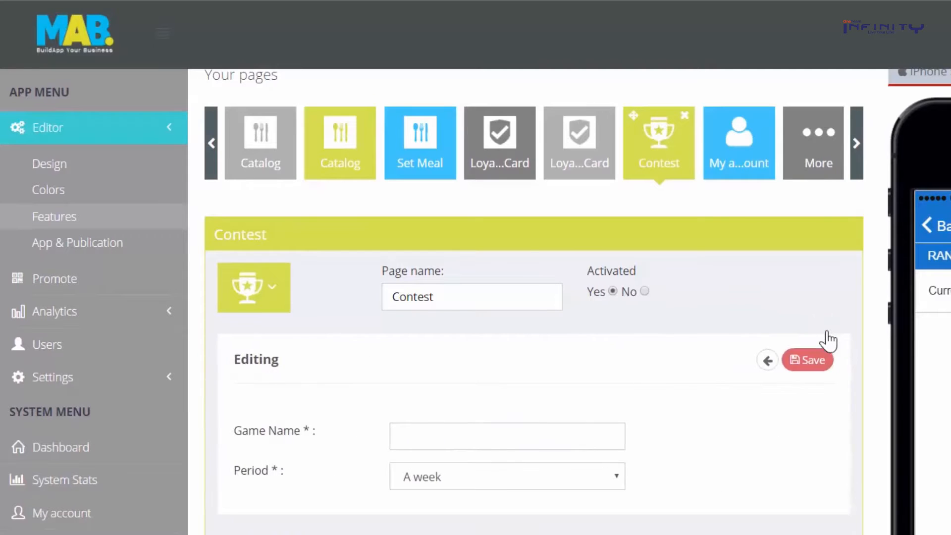
left_click(538, 440)
type("Win a free Car!")
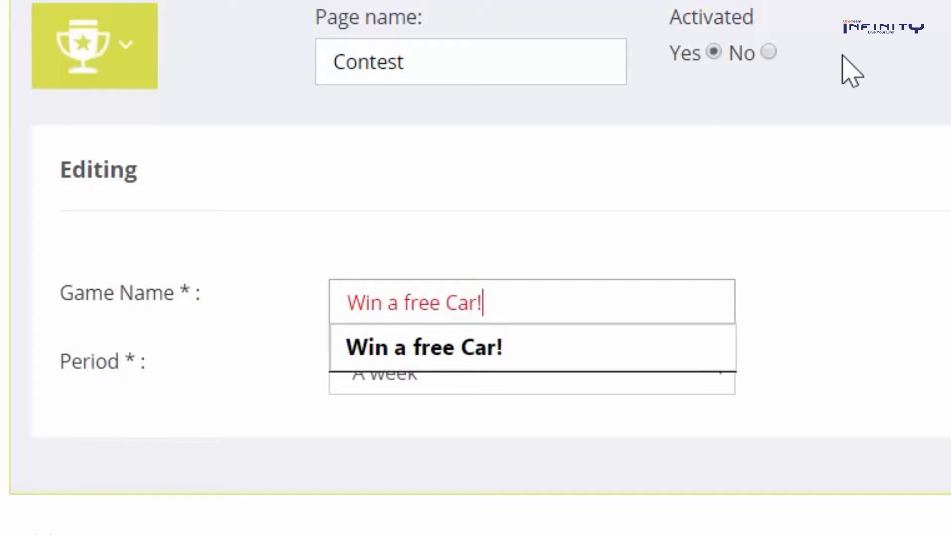
left_click(615, 387)
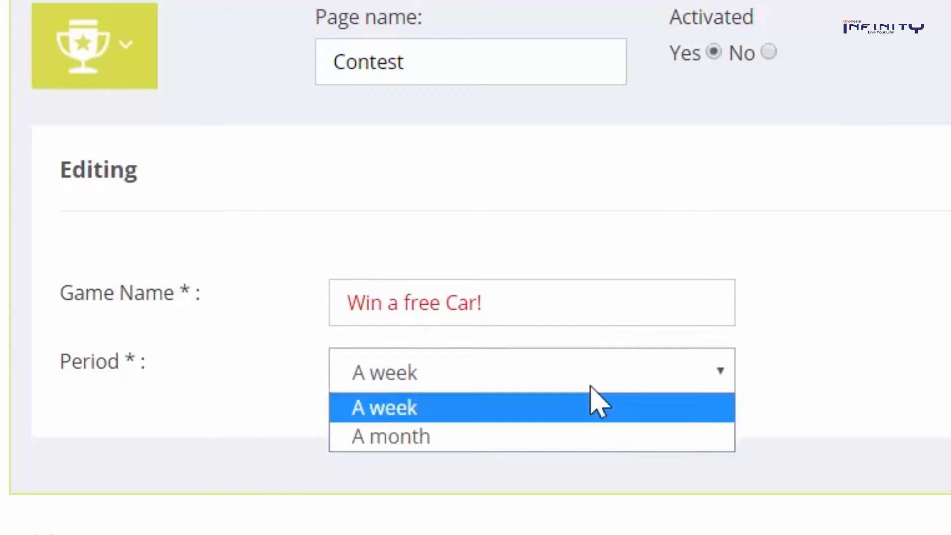
left_click(543, 439)
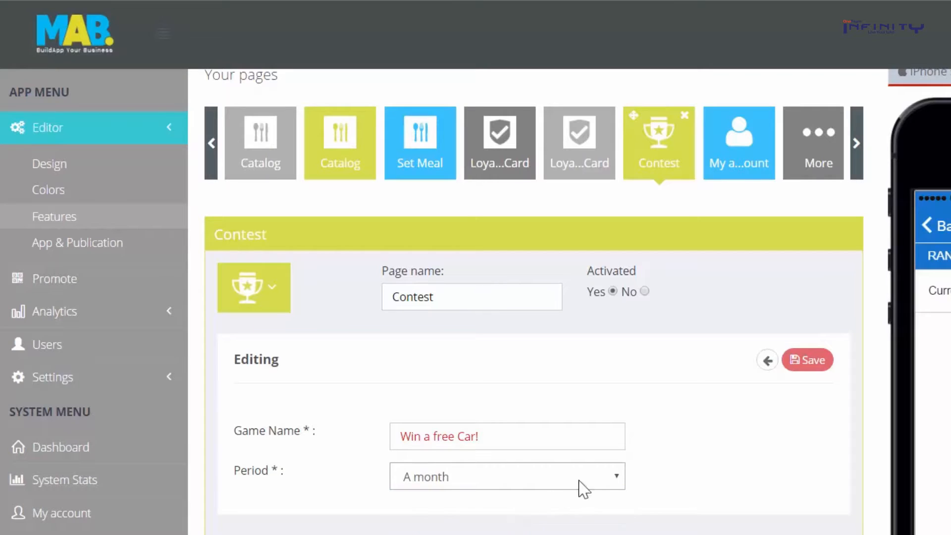
left_click(822, 367)
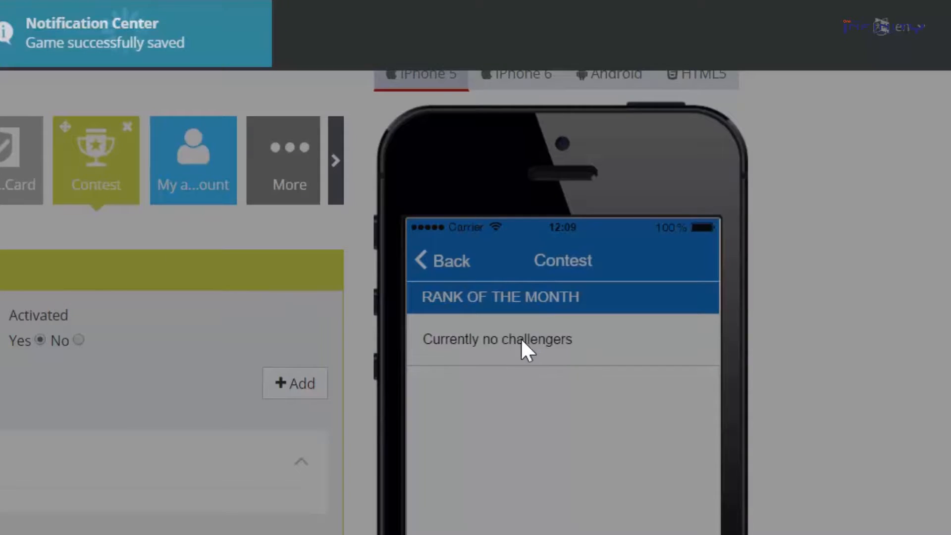
Scroll through the saved contest in the preview, then go back from it
scroll(522, 341, "down", 2)
scroll(527, 350, "up", 2)
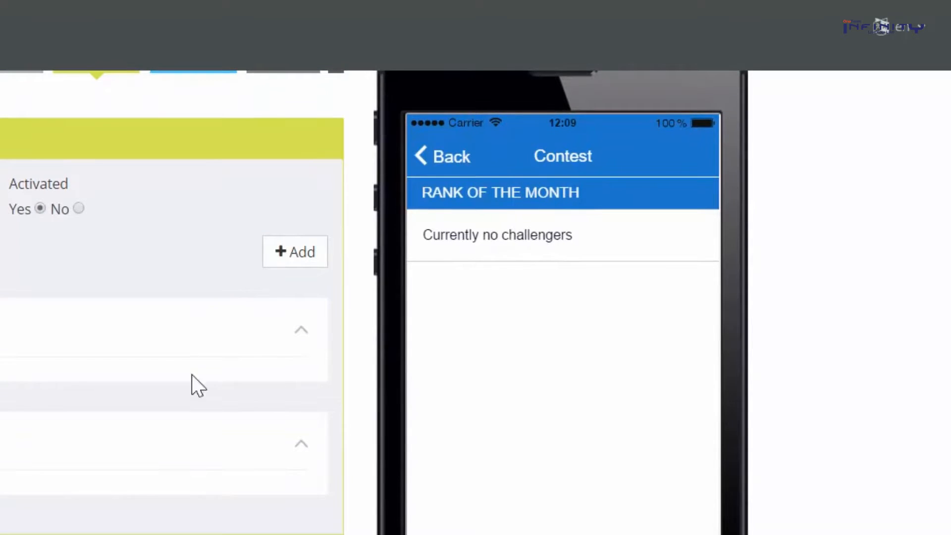
scroll(426, 384, "down", 2)
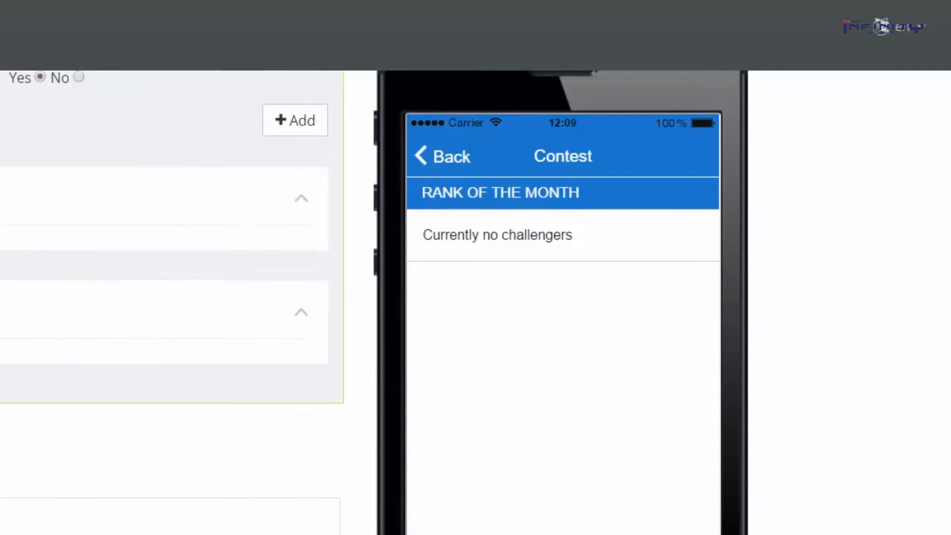
scroll(426, 384, "up", 6)
scroll(426, 384, "down", 4)
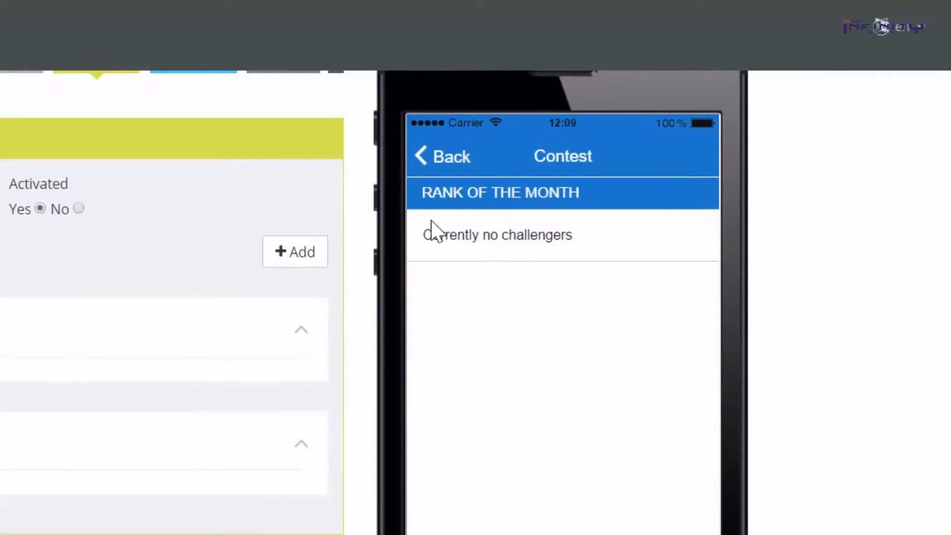
left_click(434, 166)
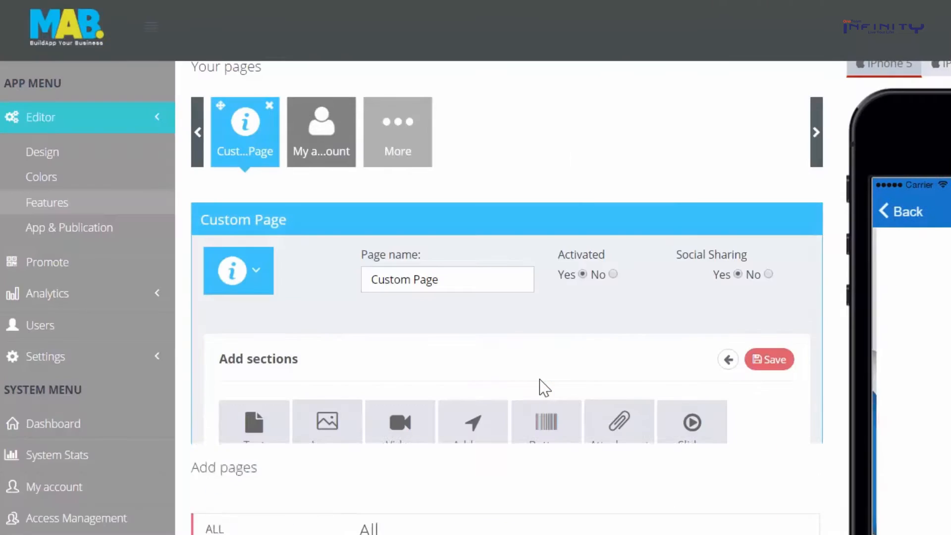
Add and save a text section on the custom page, then drag it below the pizza image section
scroll(542, 388, "down", 3)
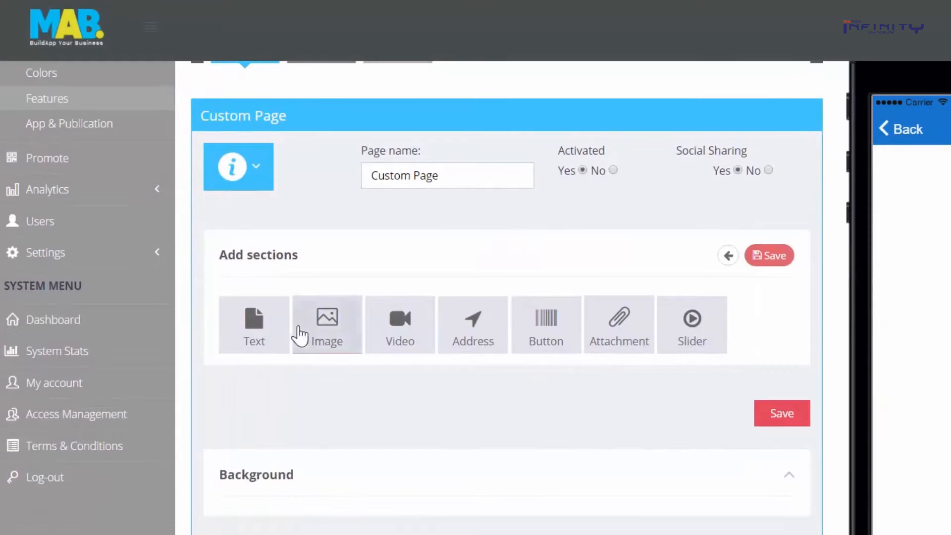
left_click(260, 327)
scroll(256, 326, "down", 7)
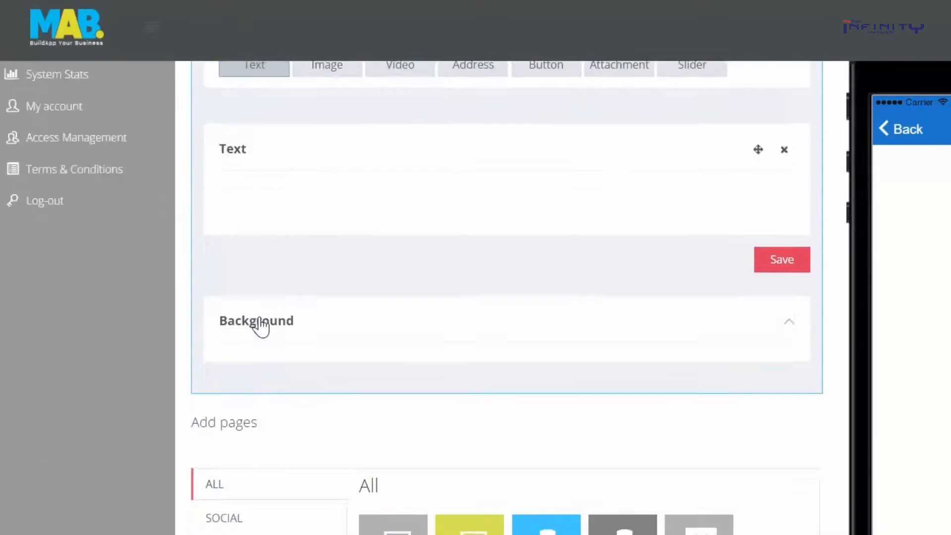
scroll(332, 325, "up", 3)
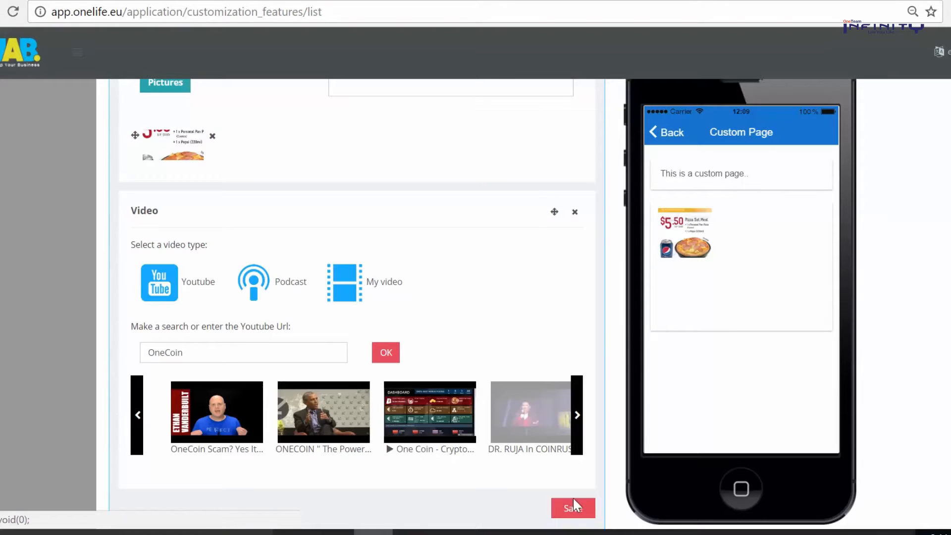
left_click(574, 500)
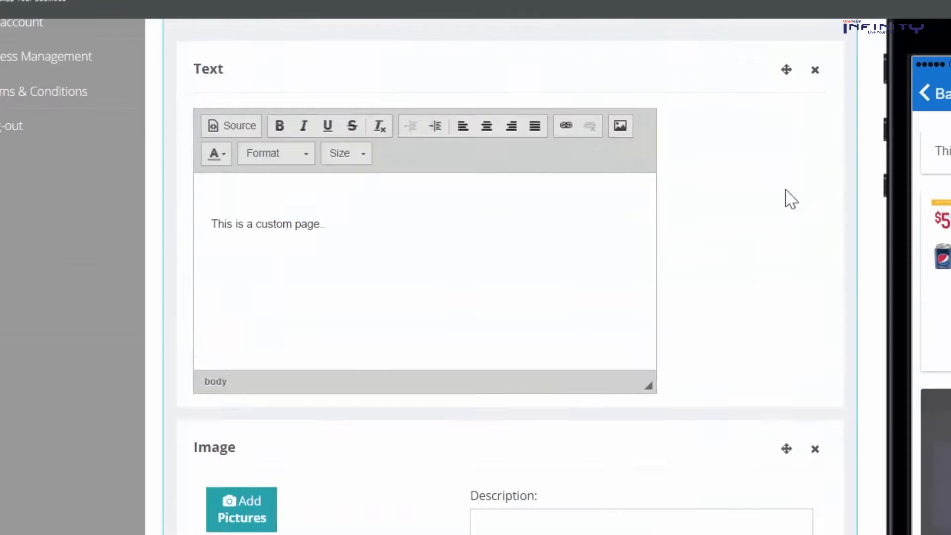
left_click_drag(549, 114, 518, 430)
left_click_drag(752, 533, 752, 534)
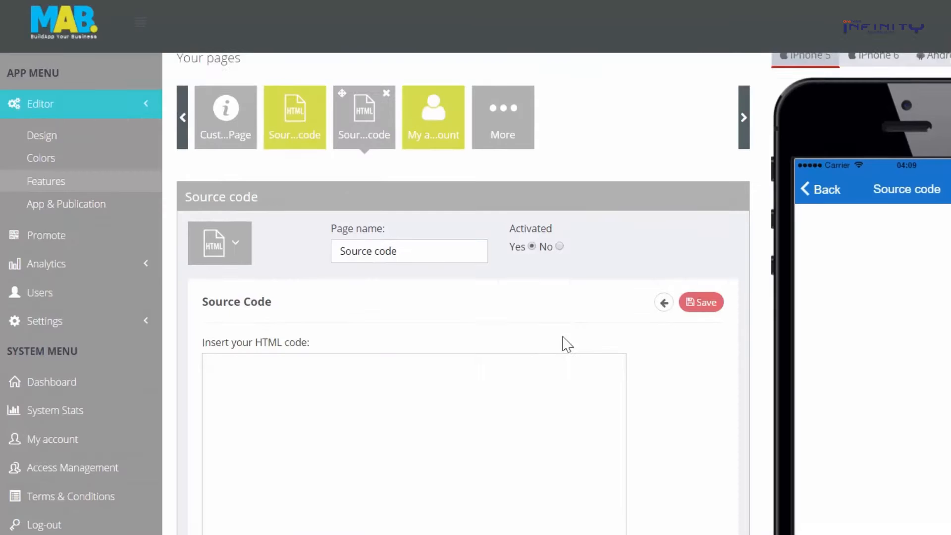
Save the good_enough.mp3 embed code and scroll the embedded player in the phone preview
scroll(566, 344, "down", 2)
left_click(386, 289)
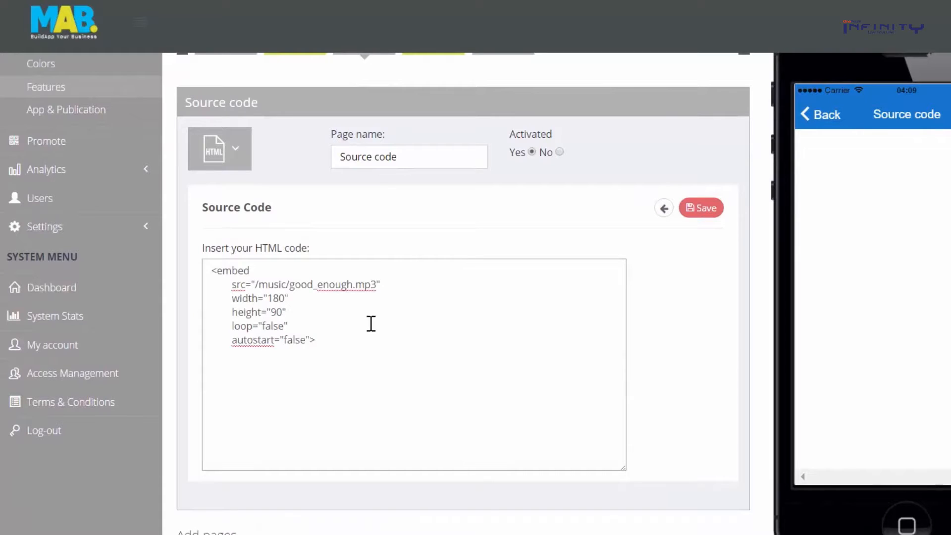
left_click_drag(353, 341, 181, 261)
left_click(341, 343)
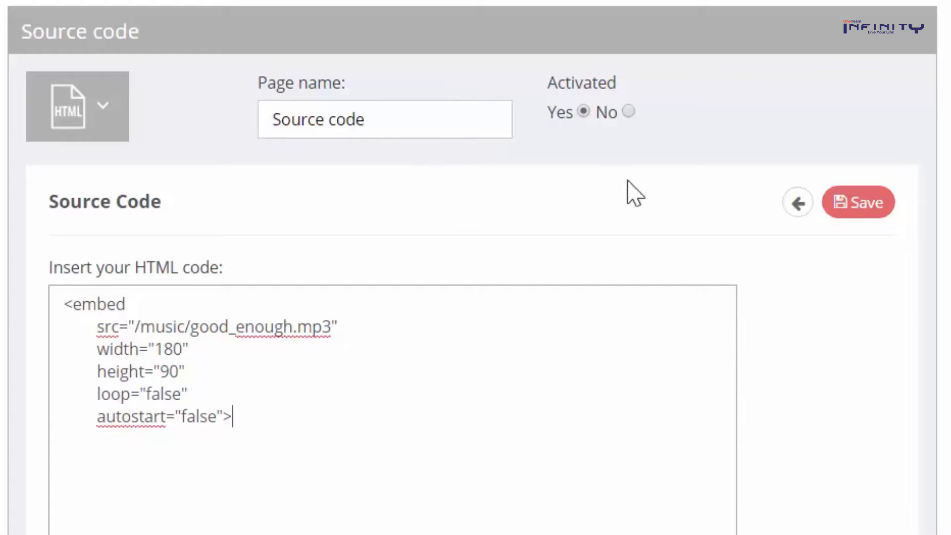
left_click(857, 203)
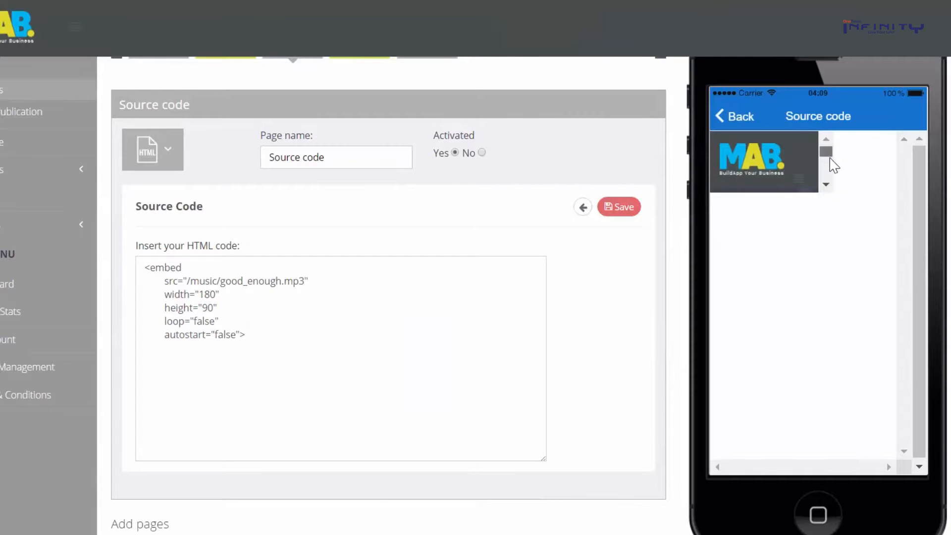
left_click(826, 184)
scroll(804, 162, "up", 1)
scroll(804, 154, "down", 1)
scroll(802, 143, "up", 1)
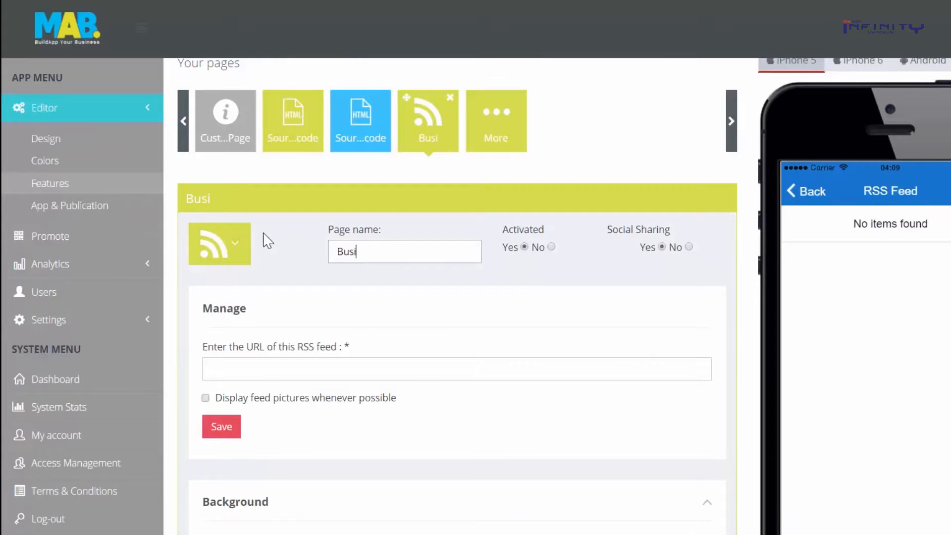
Name the page Business News, paste the Reuters businessNews feed URL and save
type("News")
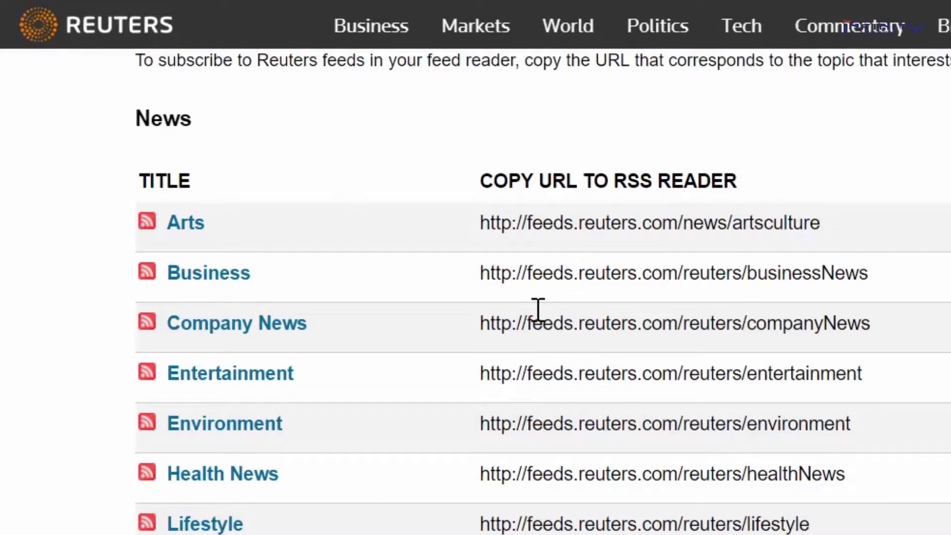
left_click_drag(479, 272, 835, 276)
right_click(809, 280)
left_click(857, 300)
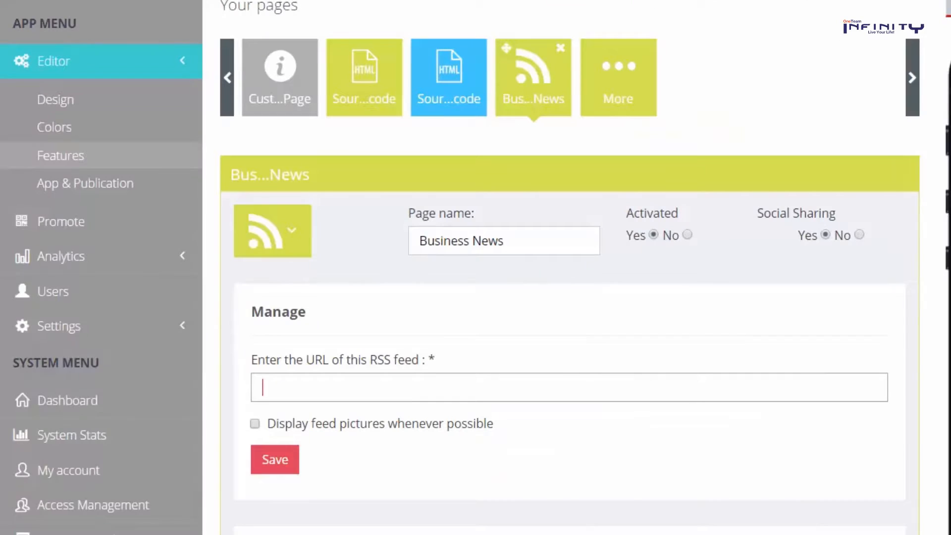
right_click(383, 389)
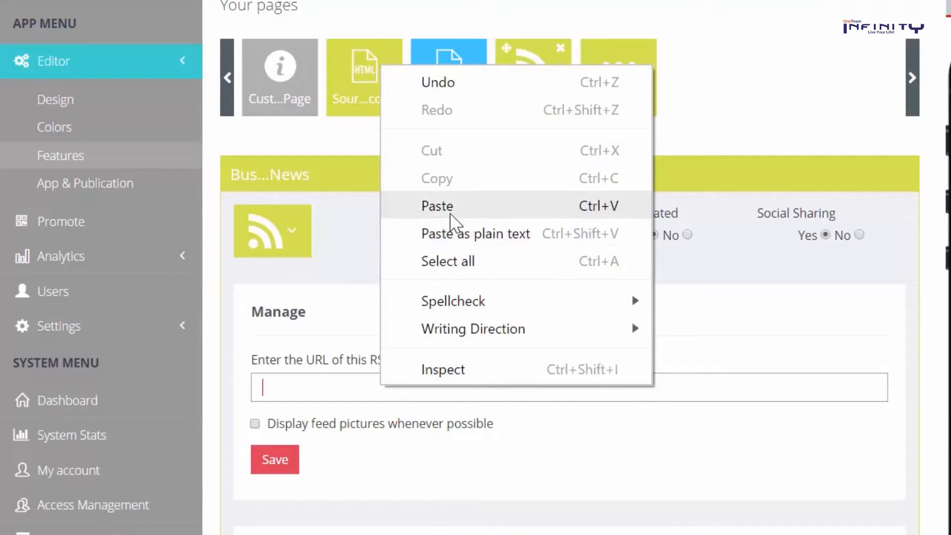
left_click(448, 211)
left_click(448, 476)
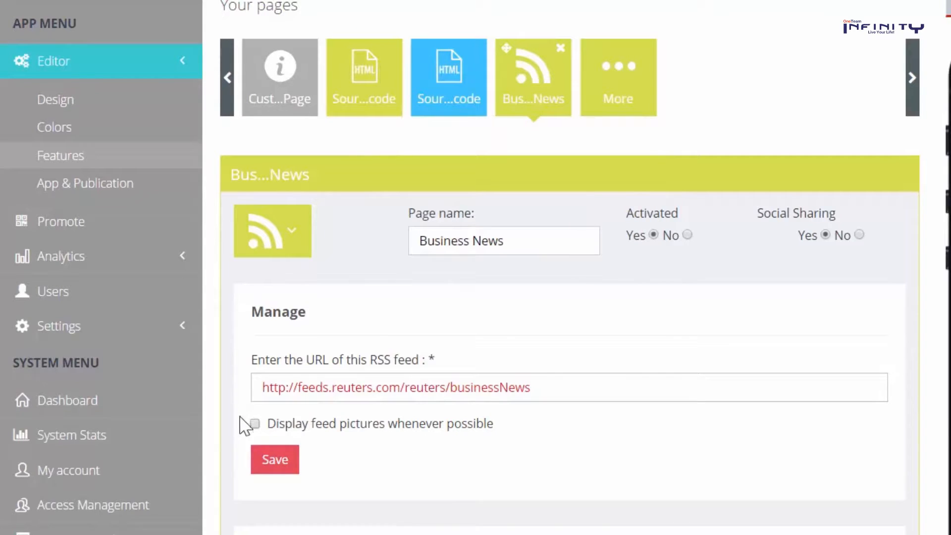
left_click(273, 460)
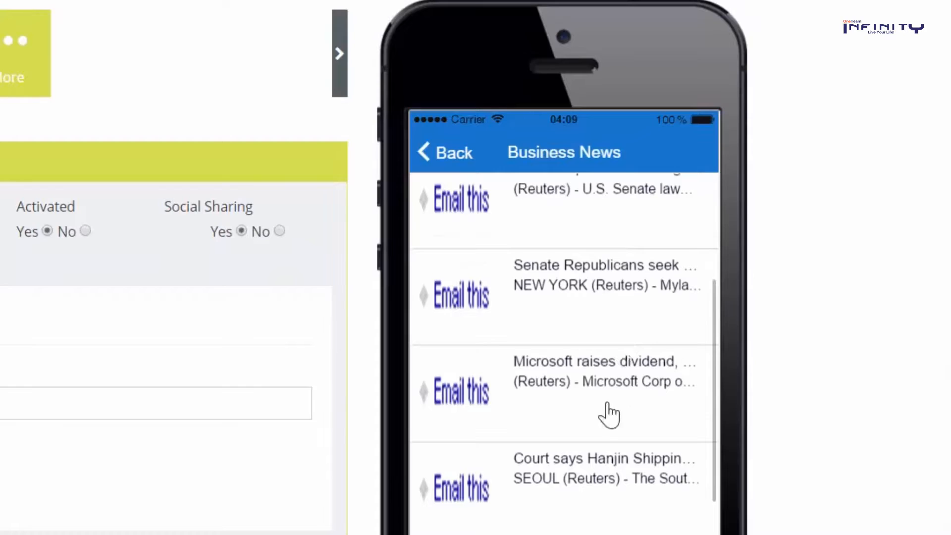
Scroll the Reuters headlines in the preview and open the Apple iPhone story
left_click_drag(609, 414, 622, 231)
left_click_drag(628, 346, 628, 292)
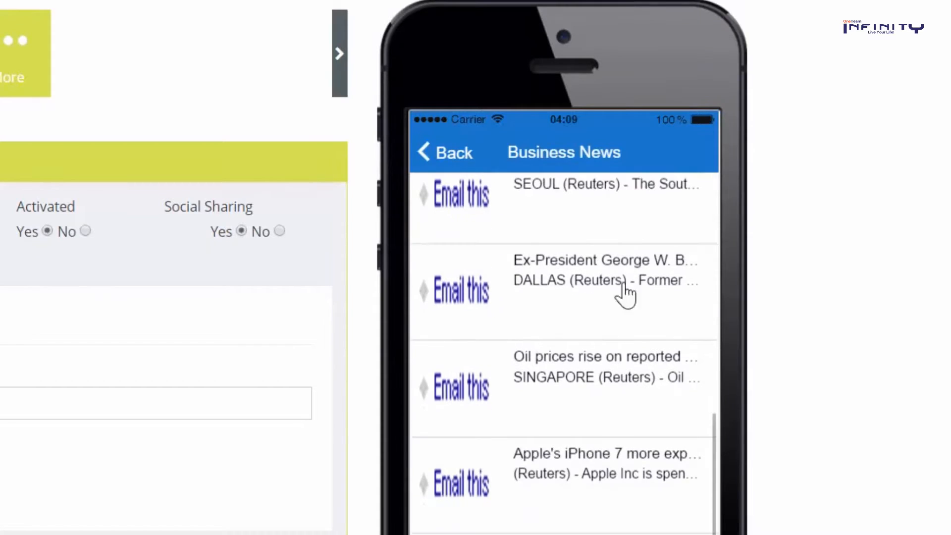
left_click(594, 485)
left_click_drag(593, 460, 590, 409)
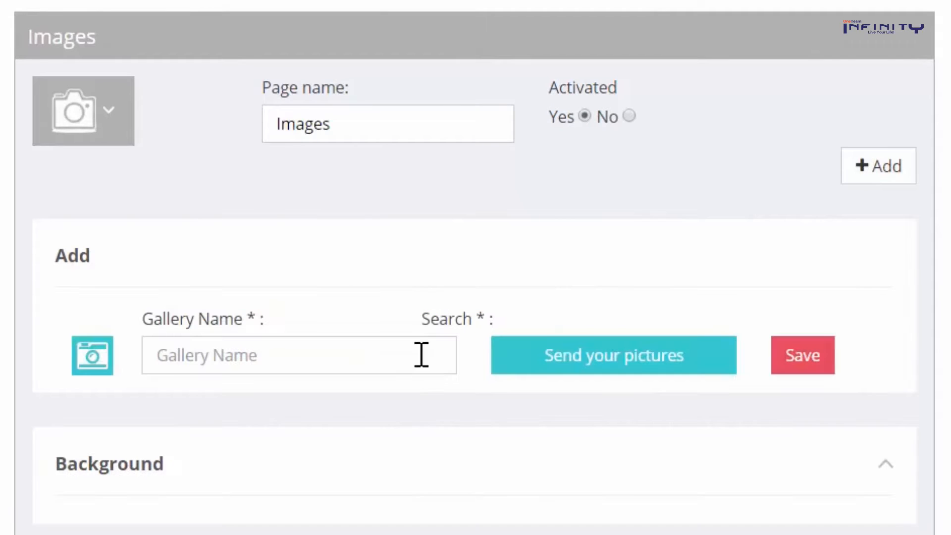
Create the Our Store gallery with three uploaded store photos, titling the first Our Store, and save
left_click(401, 354)
type("Our Store")
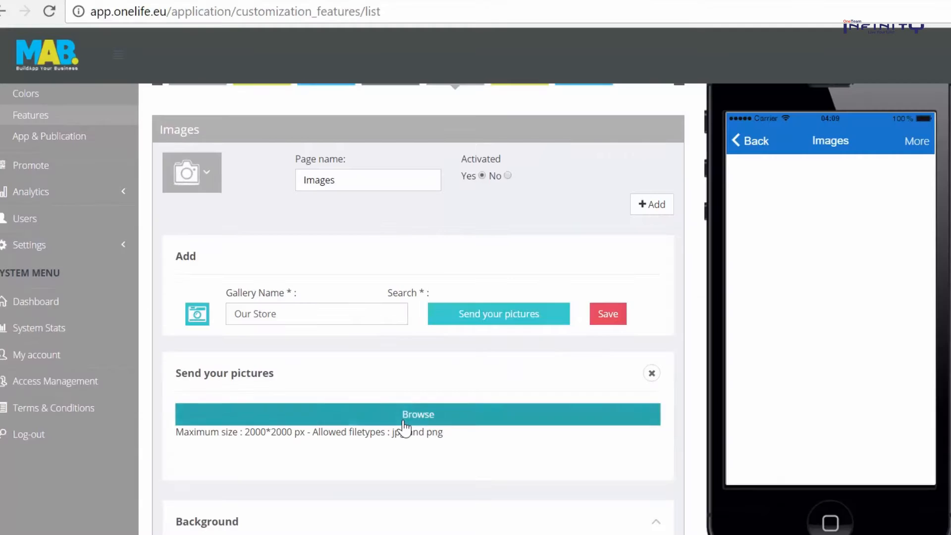
left_click(404, 412)
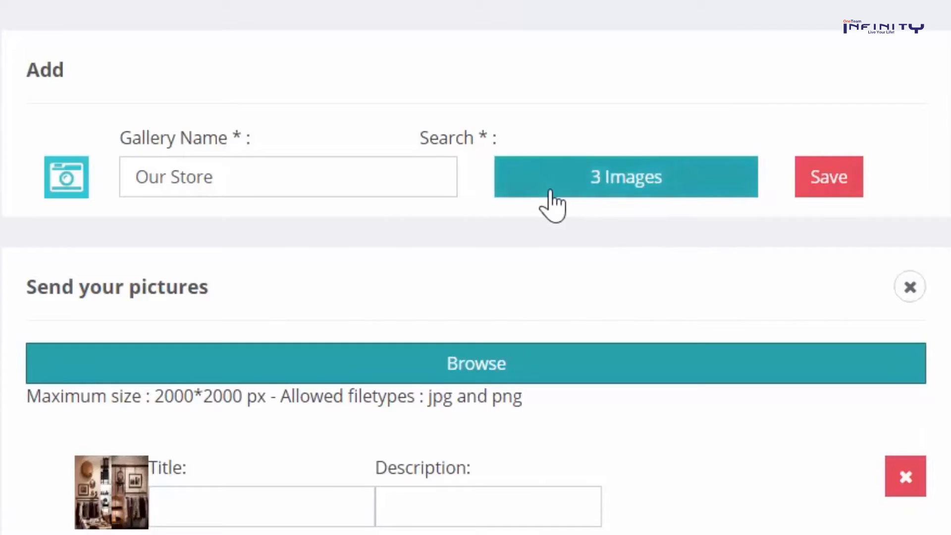
scroll(549, 202, "down", 3)
left_click(291, 335)
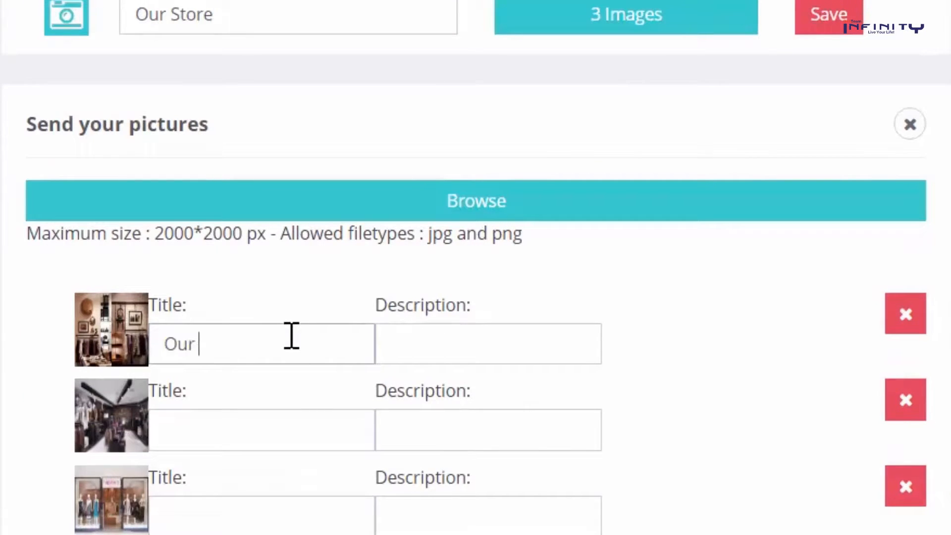
key("Tab")
key("Tab")
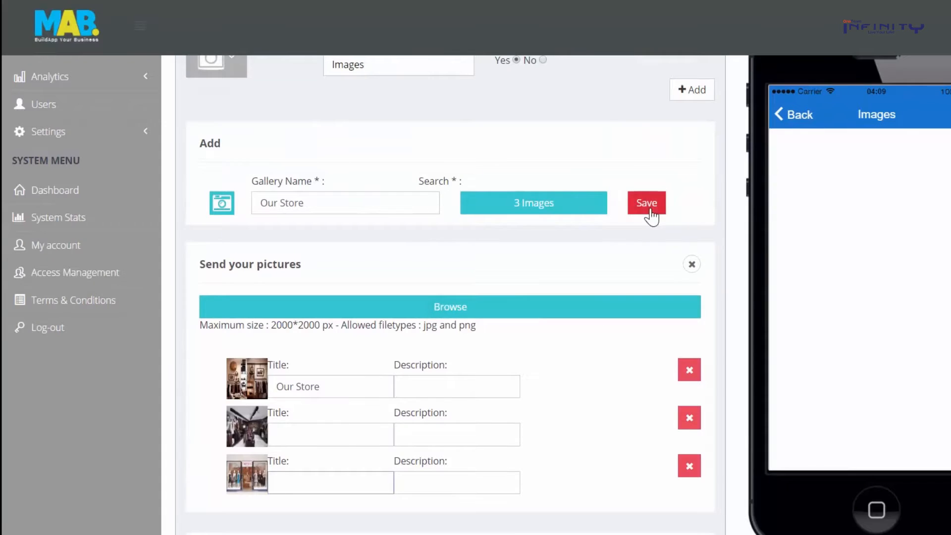
left_click(828, 18)
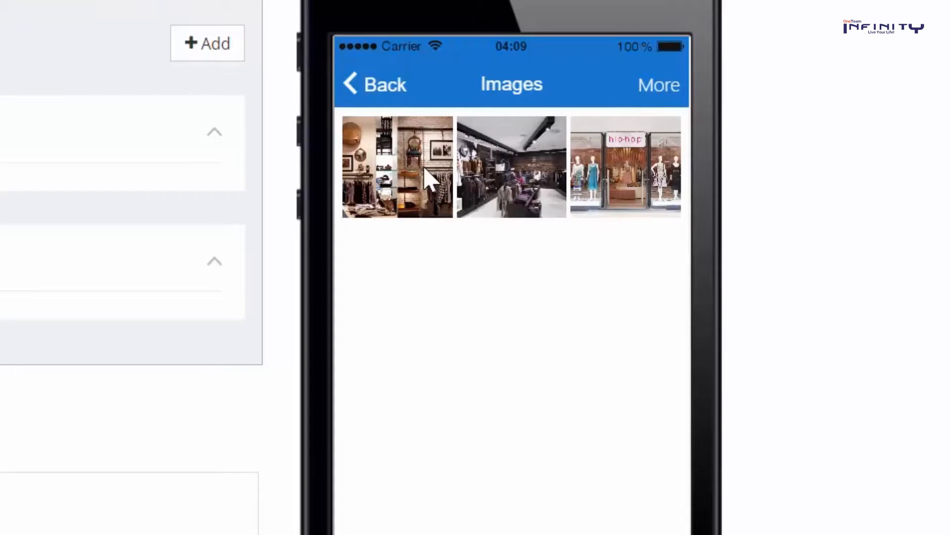
View each of the three store photos full-size in the preview
left_click(828, 172)
left_click(664, 89)
left_click(499, 208)
left_click(658, 89)
left_click(643, 186)
left_click(659, 92)
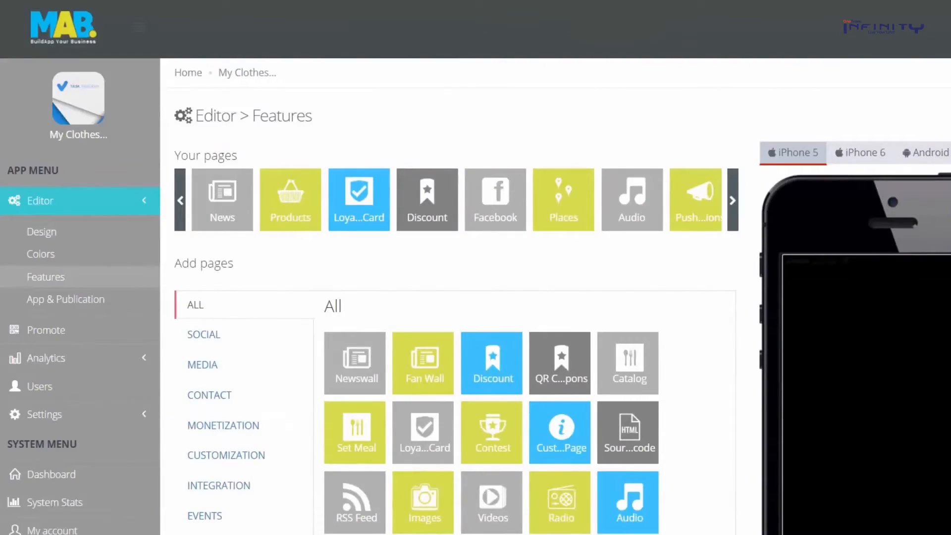
scroll(476, 297, "down", 3)
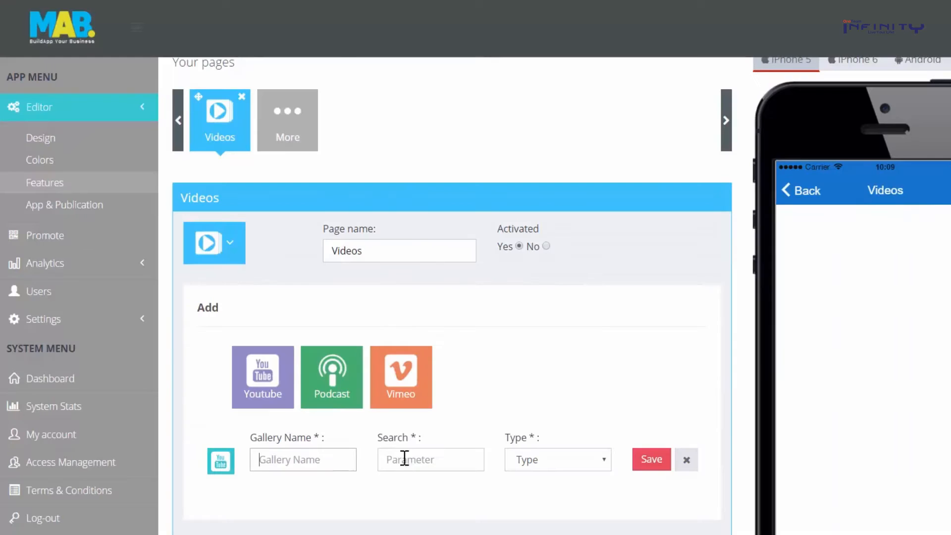
Save a YouTube gallery named Onelife Network with type Search for 'OneLife Network' videos
type("Onelife")
type("OneLife Ne")
type("twork")
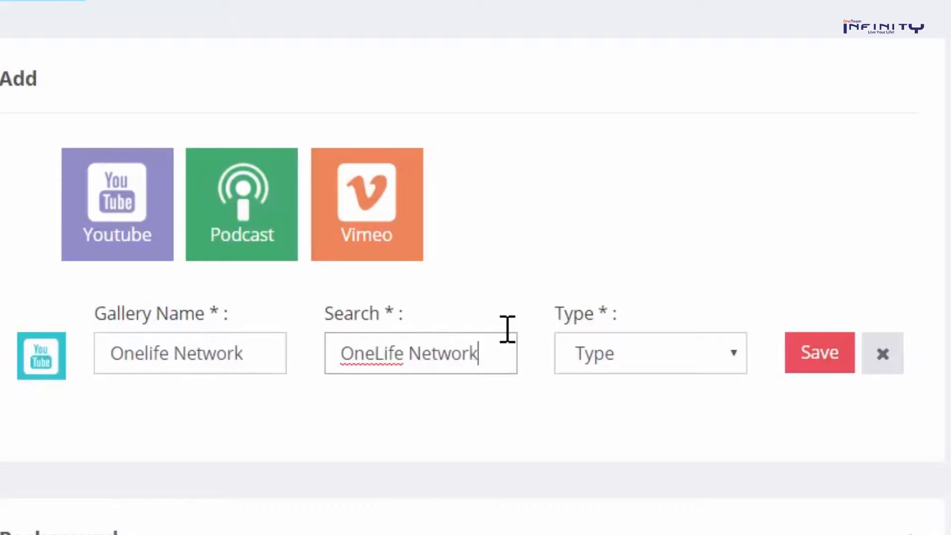
left_click(665, 365)
left_click(619, 440)
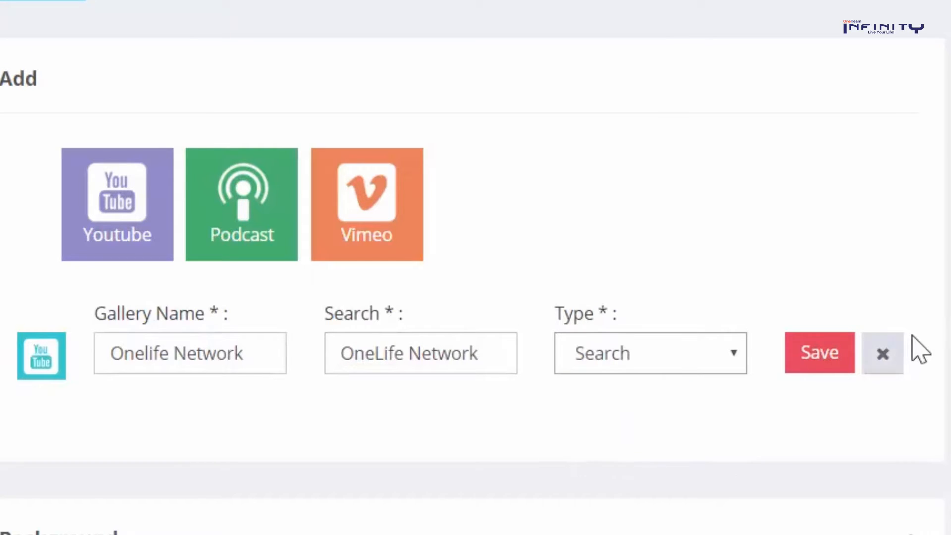
left_click(815, 360)
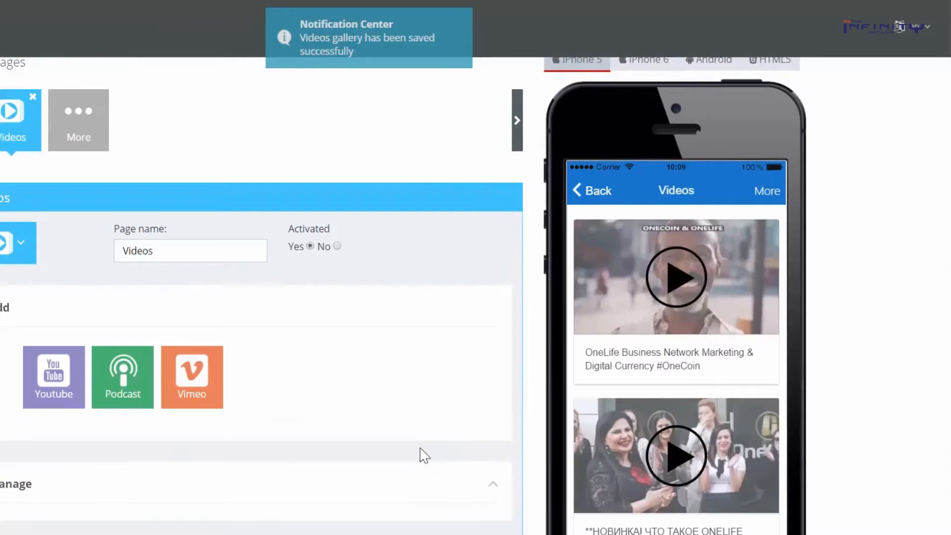
scroll(642, 352, "down", 4)
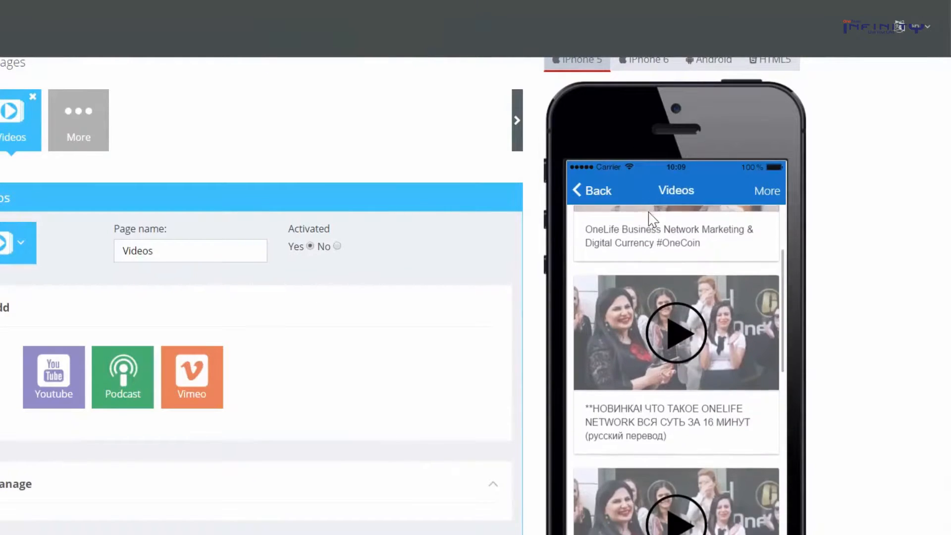
scroll(655, 290, "down", 4)
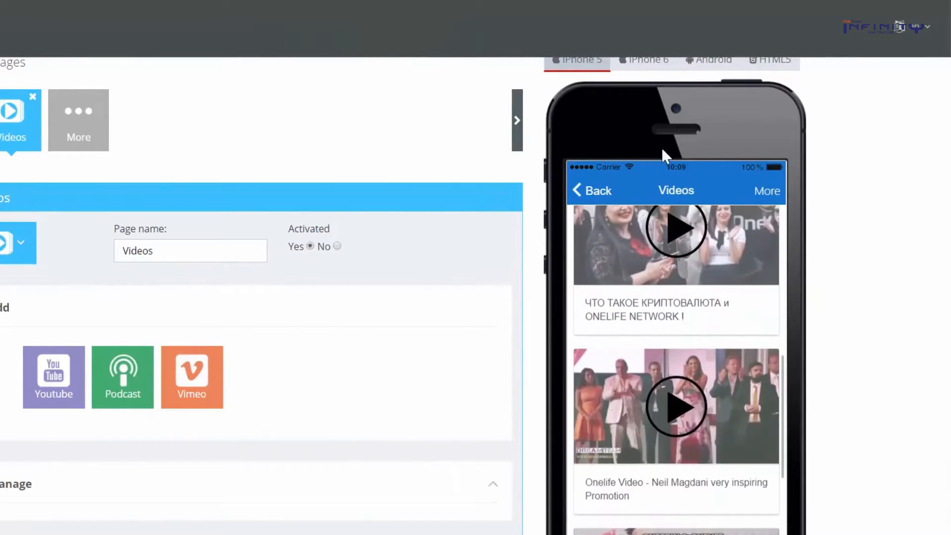
scroll(676, 346, "up", 3)
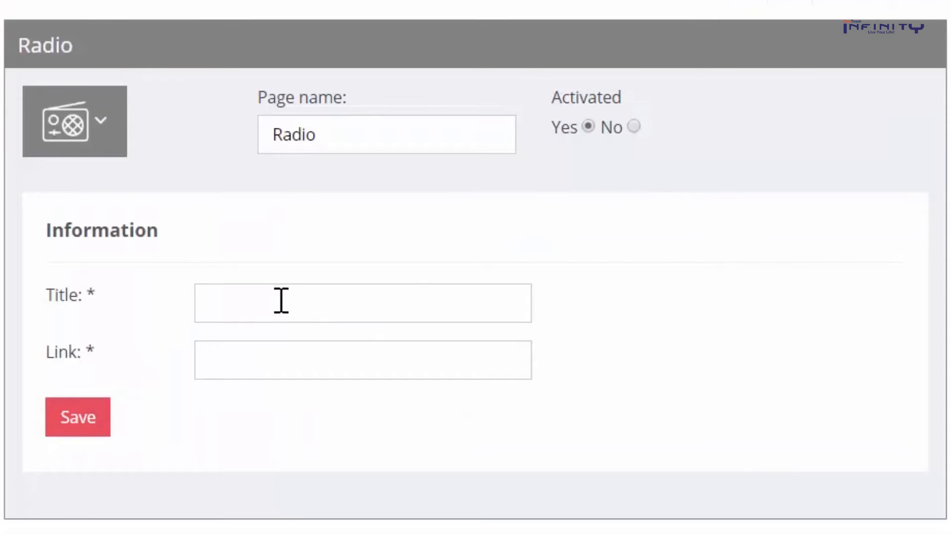
left_click(280, 299)
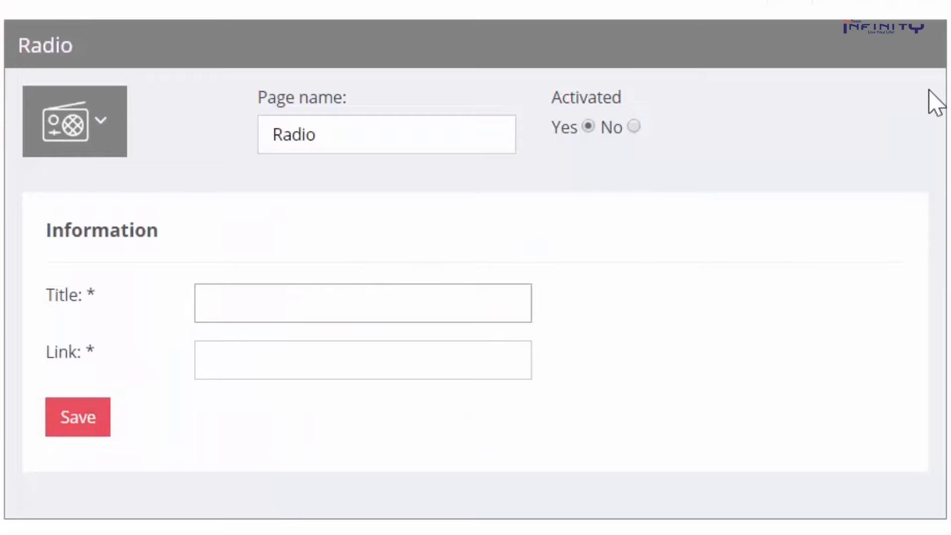
type("Radio hit")
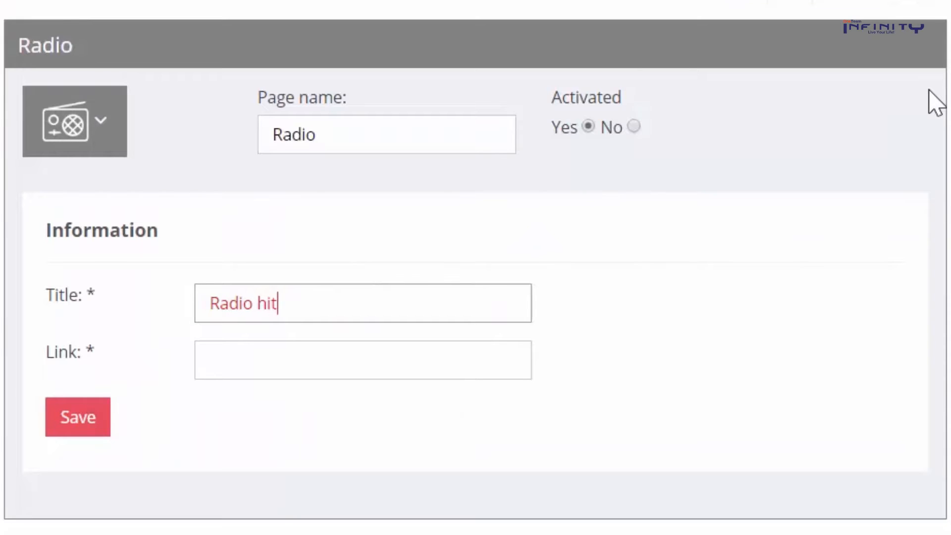
left_click(230, 340)
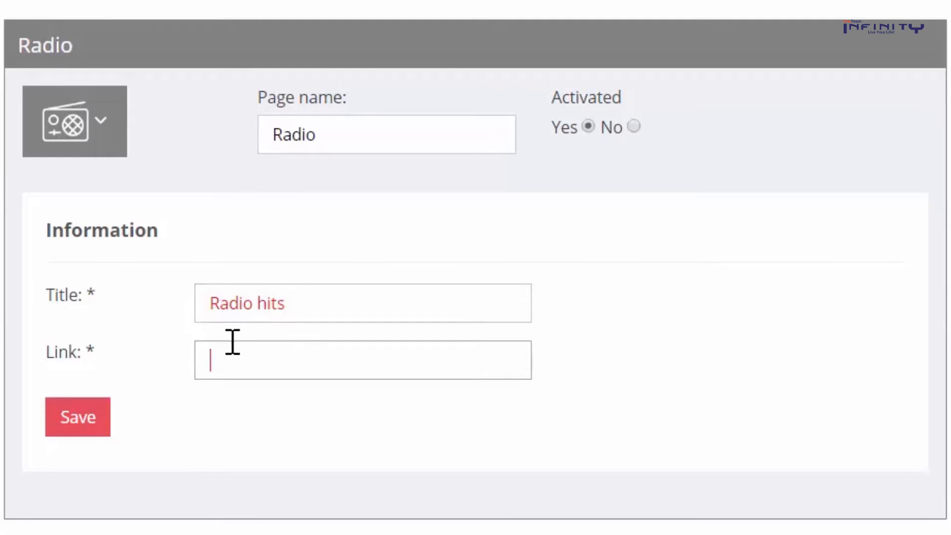
key("ctrl+v")
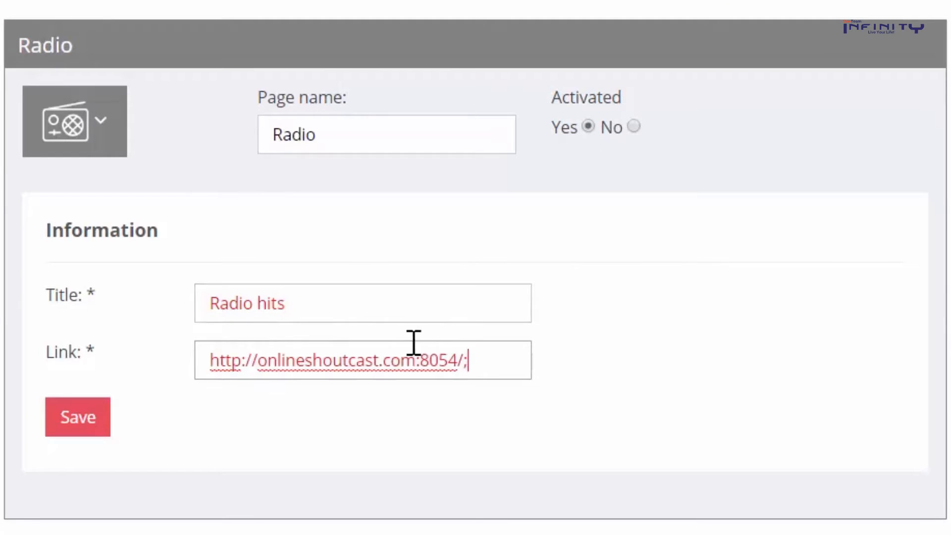
left_click(62, 420)
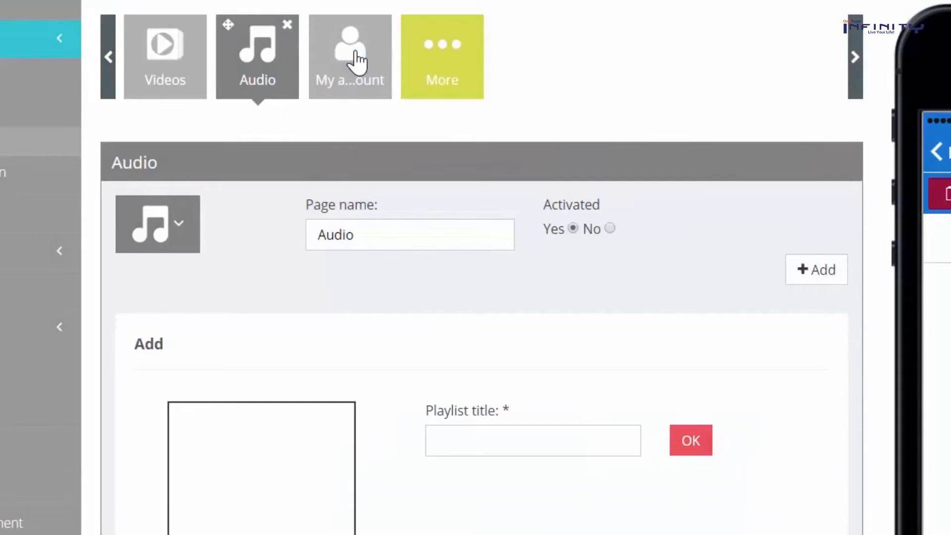
Create a playlist titled Justin Bieber
scroll(433, 198, "down", 3)
left_click(484, 312)
type("J")
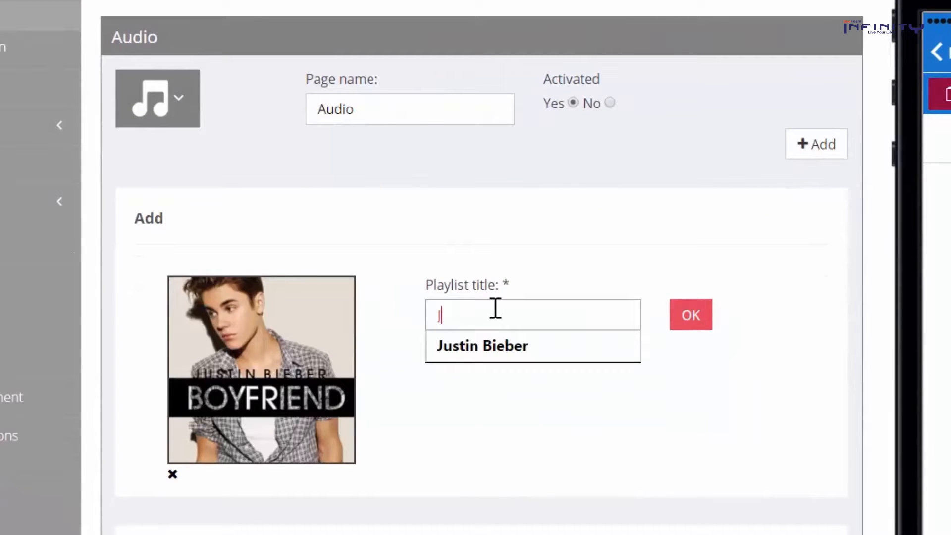
type("ustin Bieber")
left_click(677, 324)
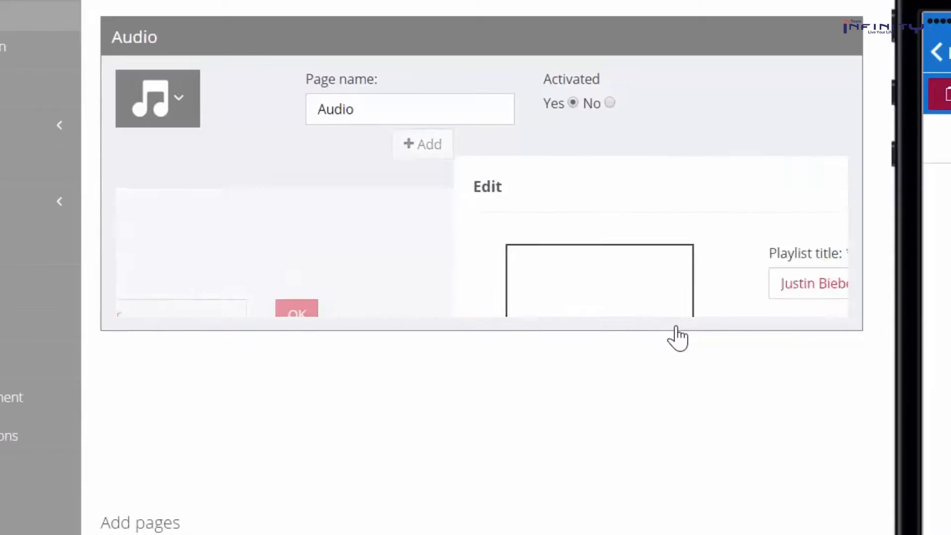
Add the custom track Boyfriend with its mp3 link, save, and play it in the preview
scroll(574, 338, "down", 3)
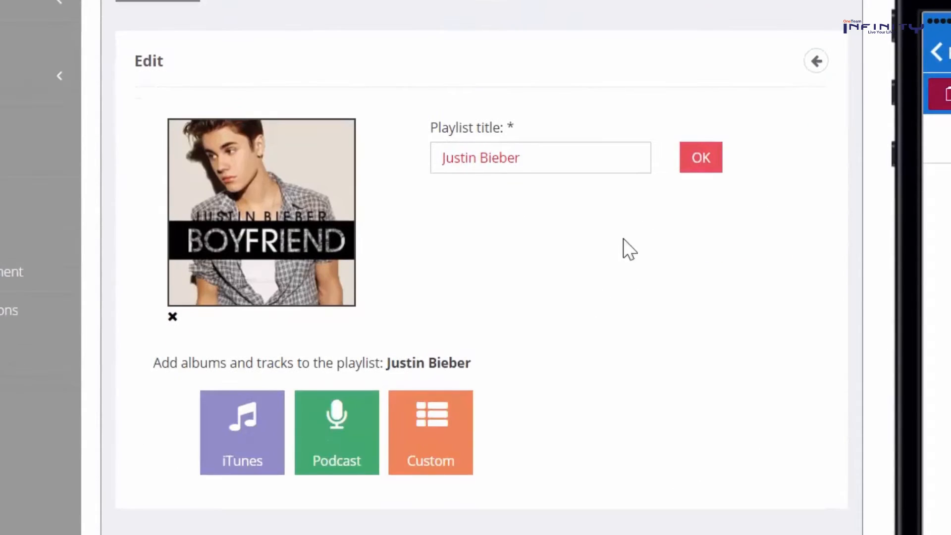
left_click(444, 421)
left_click(283, 390)
type("Boyfriend")
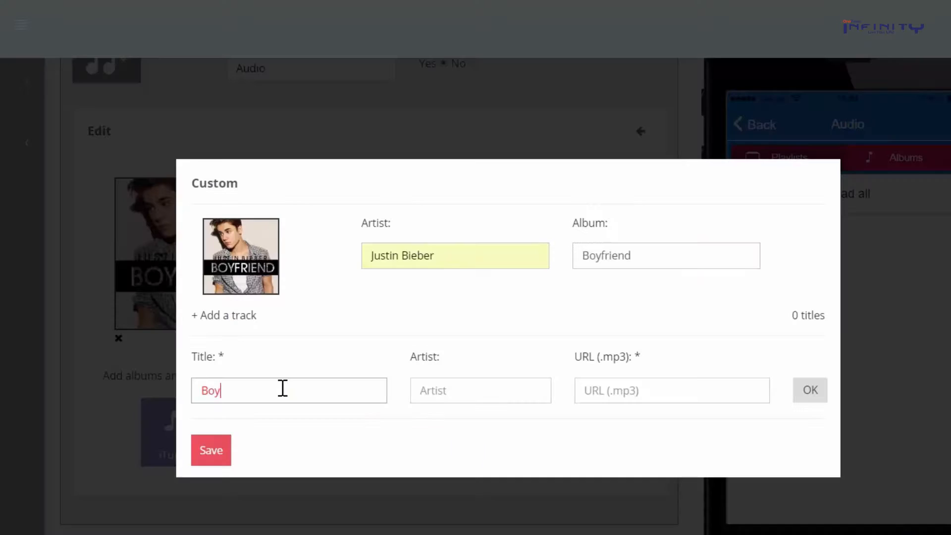
left_click(482, 391)
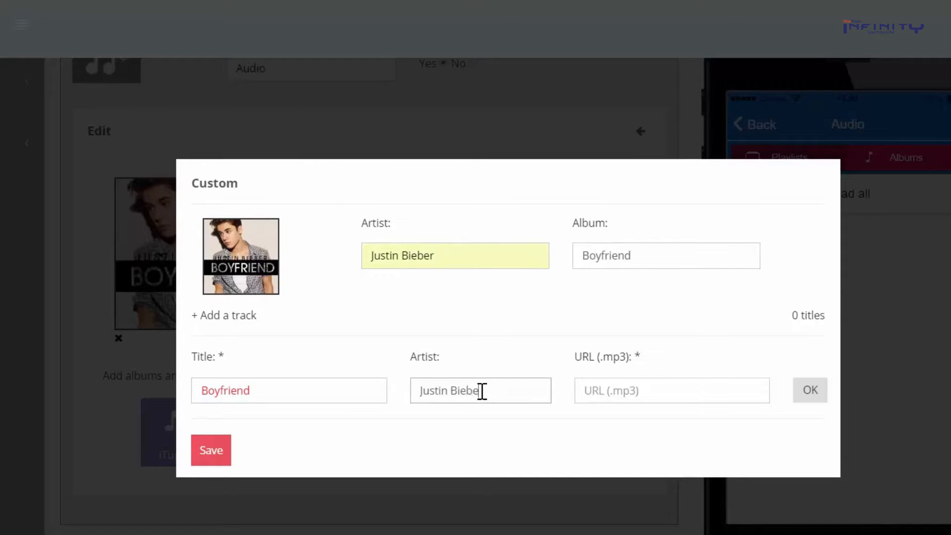
right_click(635, 390)
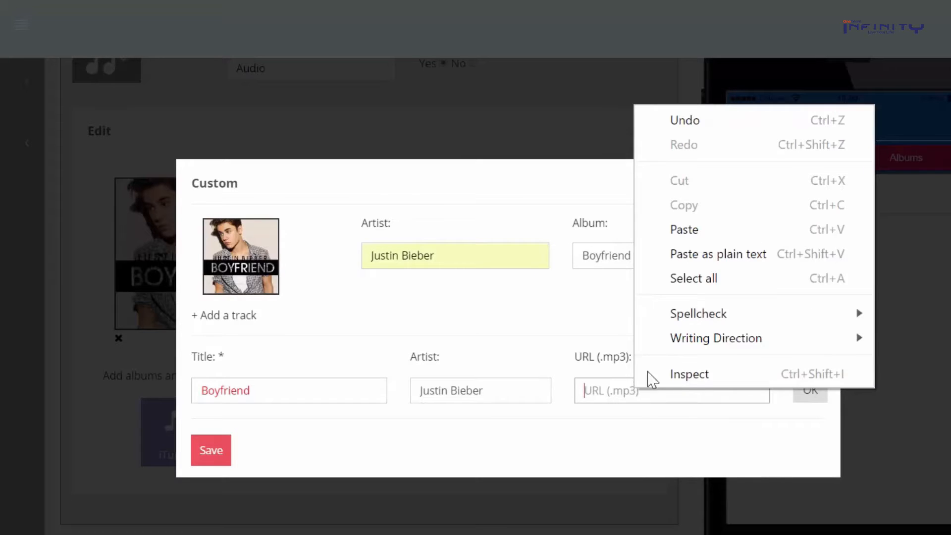
left_click(697, 254)
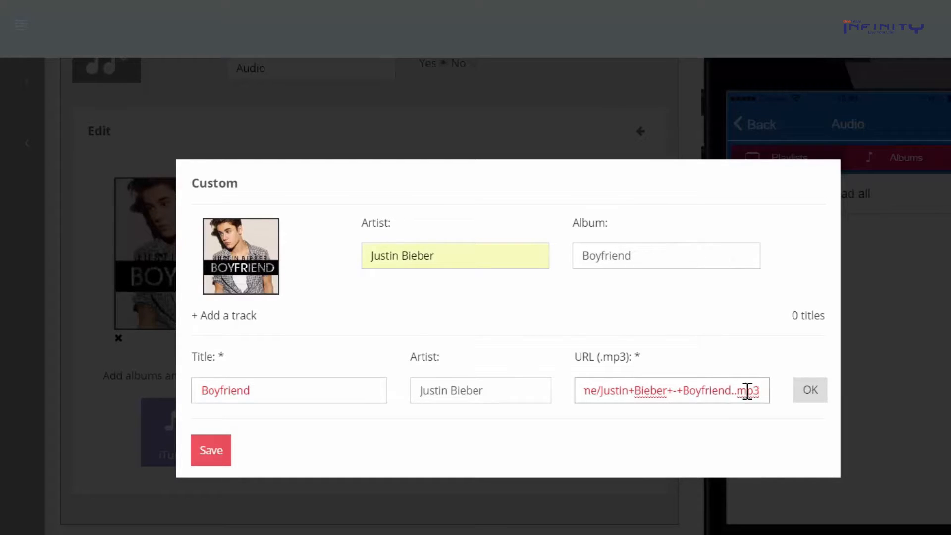
left_click(809, 391)
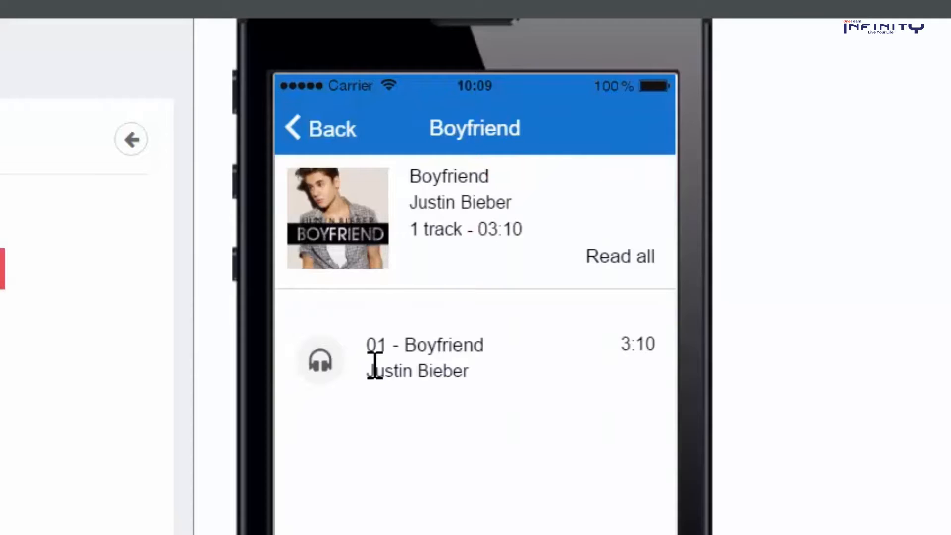
left_click(374, 369)
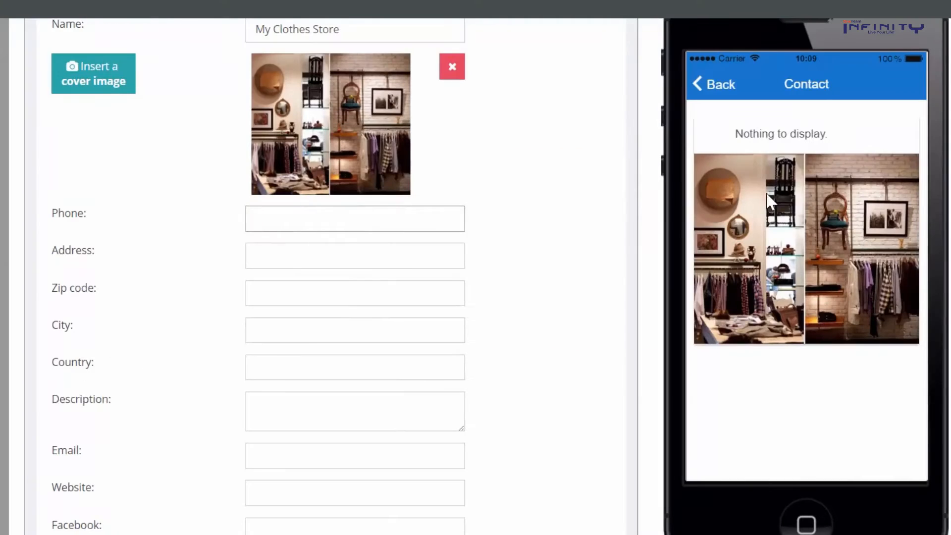
Enter the store's phone number, street address and zip code in London, United Kingdom
key("Tab")
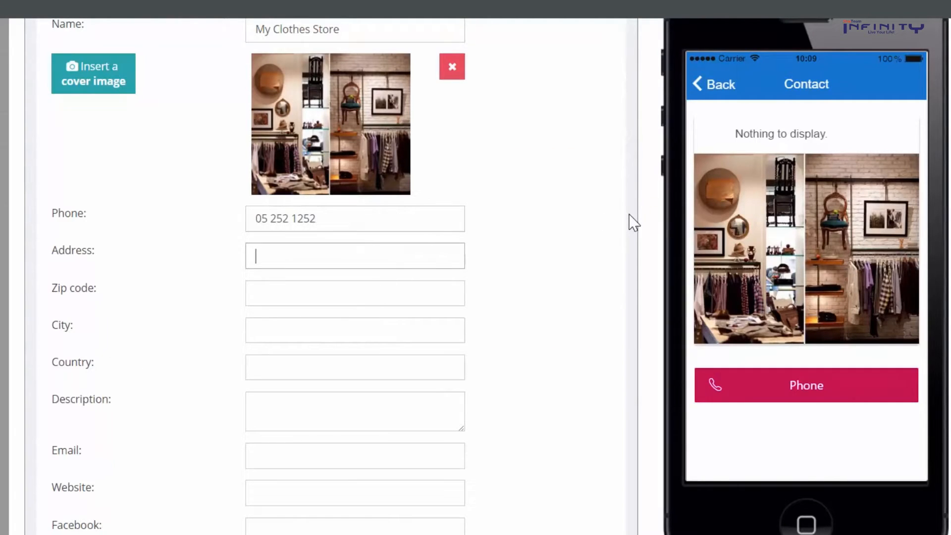
type("2nd Street")
key("Tab")
type("1525")
key("Tab")
type("London")
key("Tab")
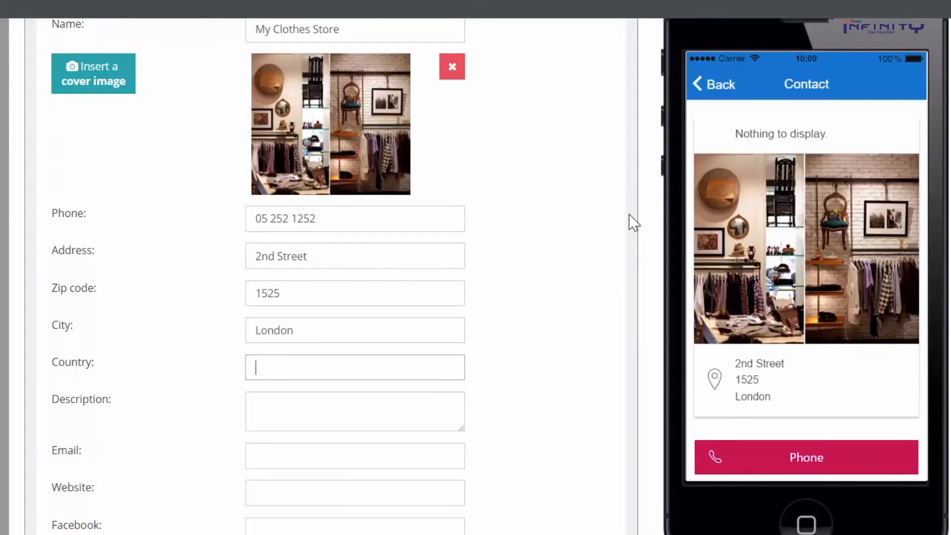
type("United Kingdom")
Add the clothes store description, contact e-mail, clothesstore.com website, and Facebook and Twitter links
key("Tab")
type("Clothes s")
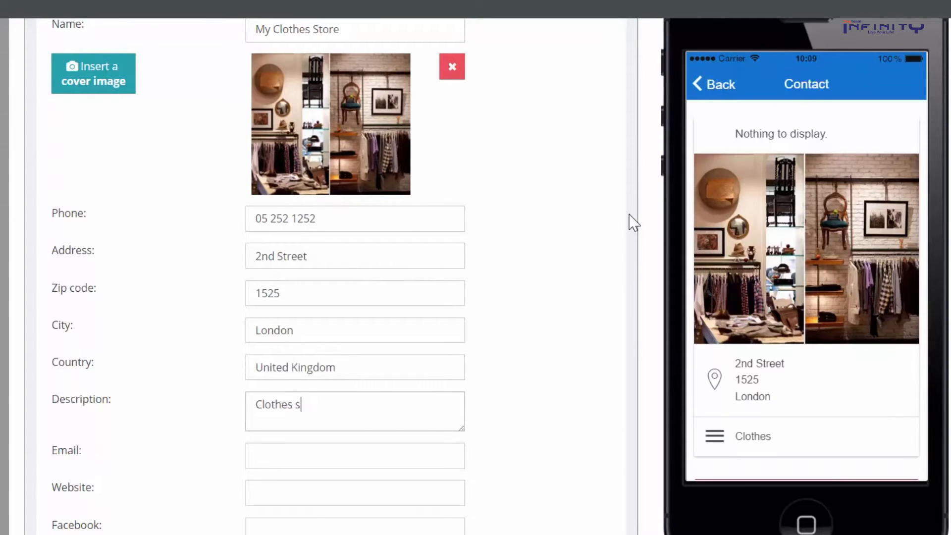
key("Tab")
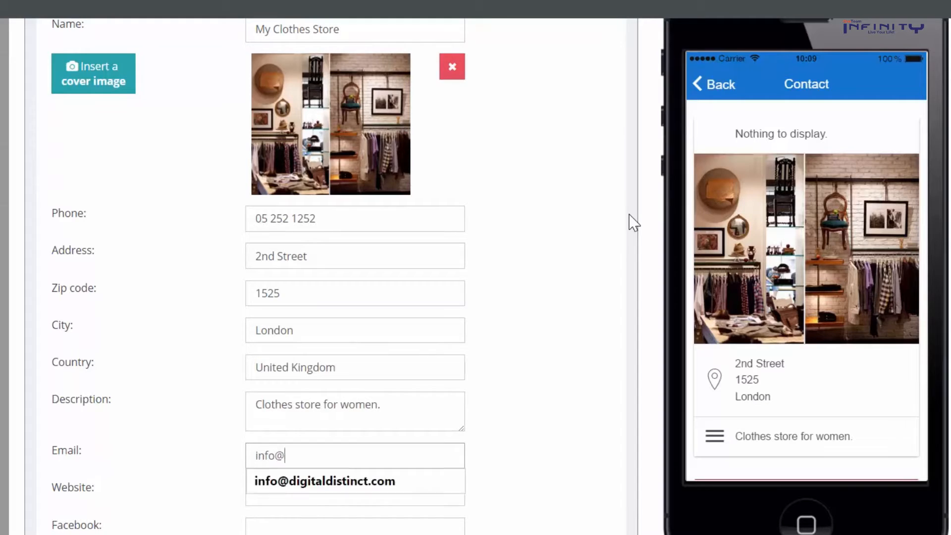
key("Tab")
type("clothesstore.com")
key("Tab")
type("fac")
type("ebook.com/")
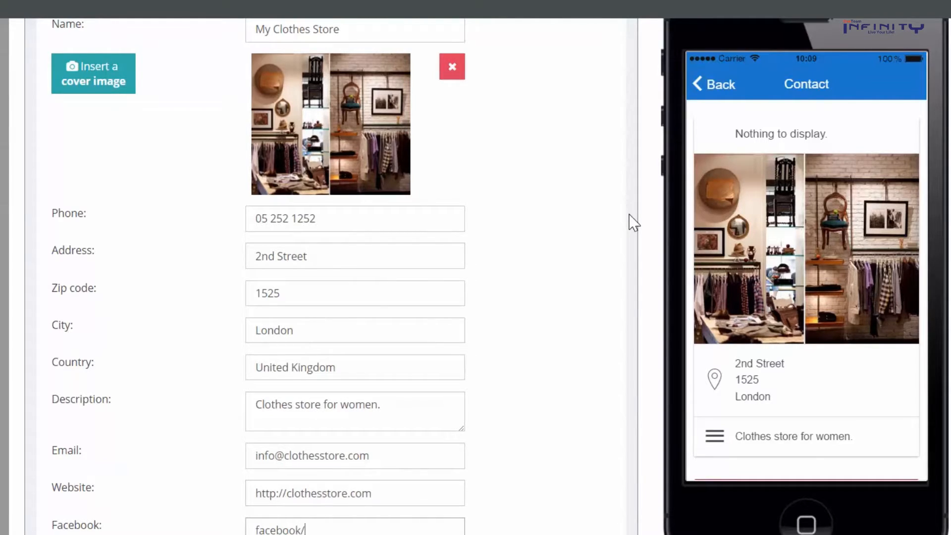
type("clothesstore")
key("Tab")
type("twitter.com/clothesstore")
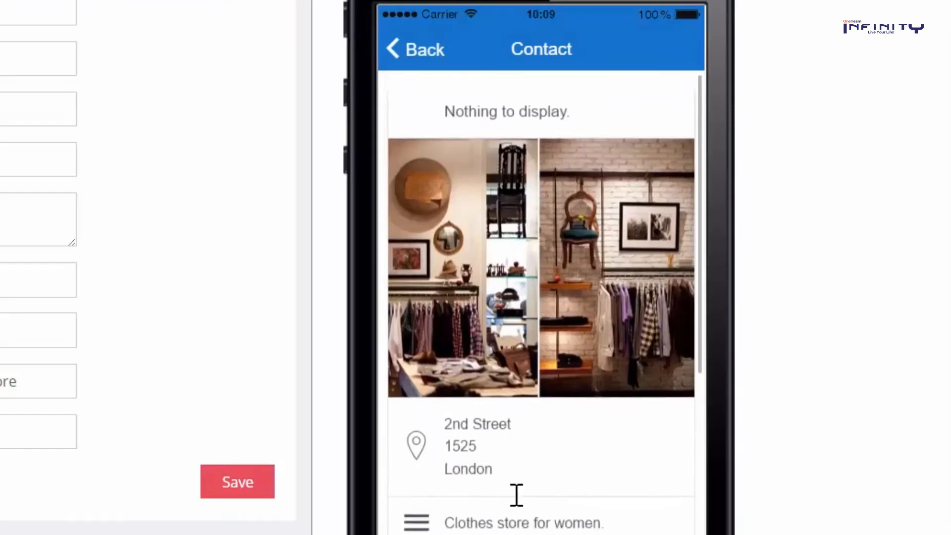
left_click_drag(516, 495, 511, 446)
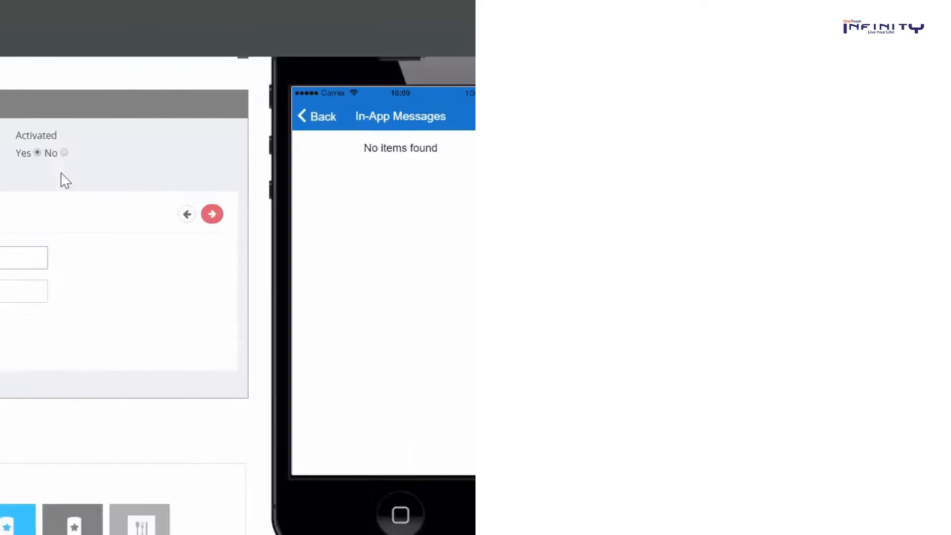
Write 'This Sunday we're open all day. See you then!', add the OPEN sign cover, target Oxford Street, 10 km
type("e're open on Sunday!")
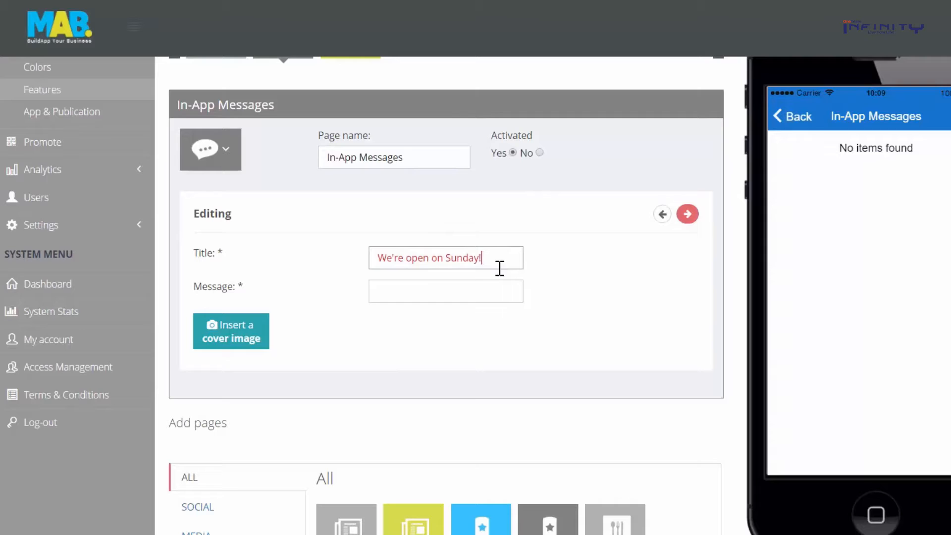
left_click(492, 292)
type("This Sunday we're op")
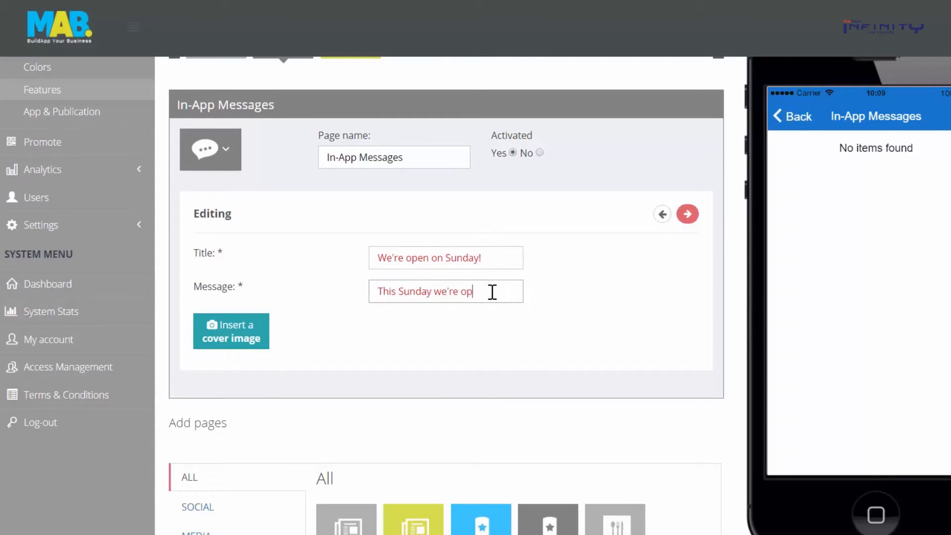
type("en all day. See")
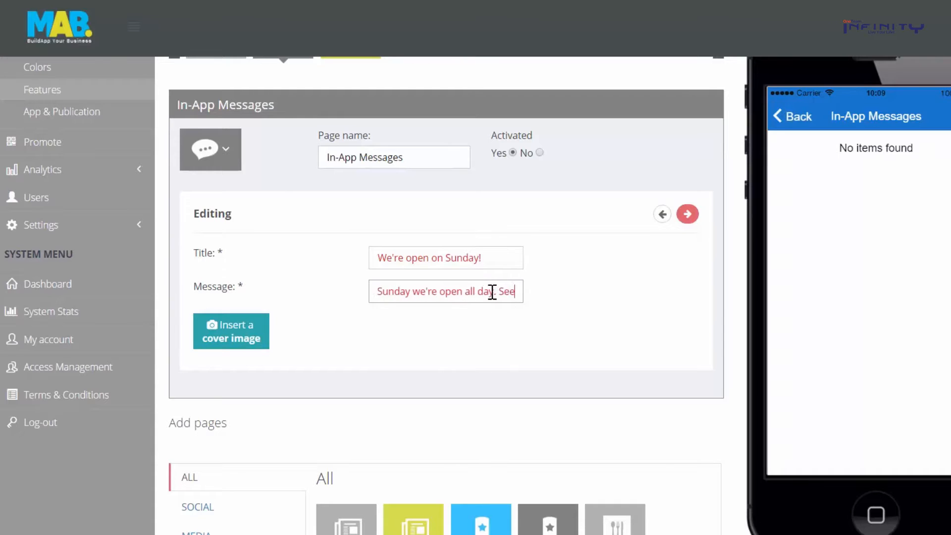
type(" you then!")
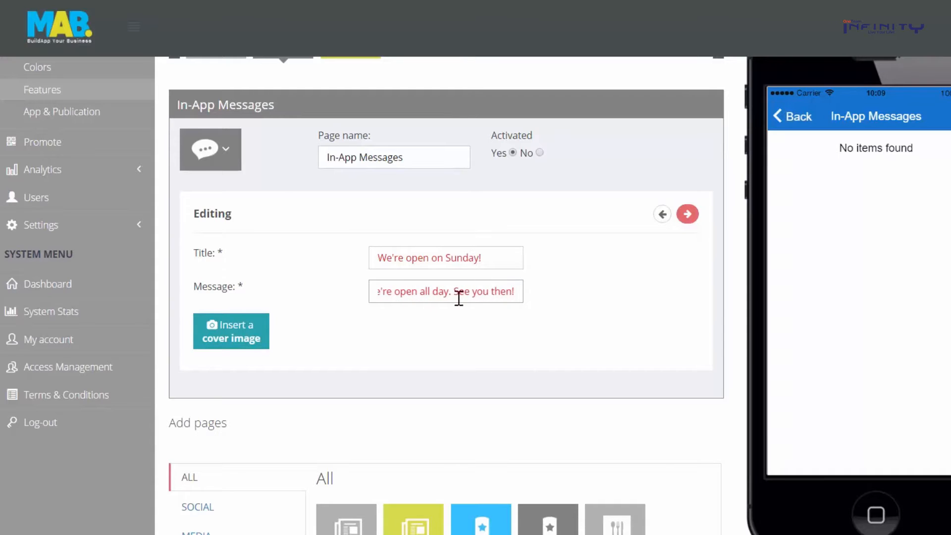
left_click(221, 334)
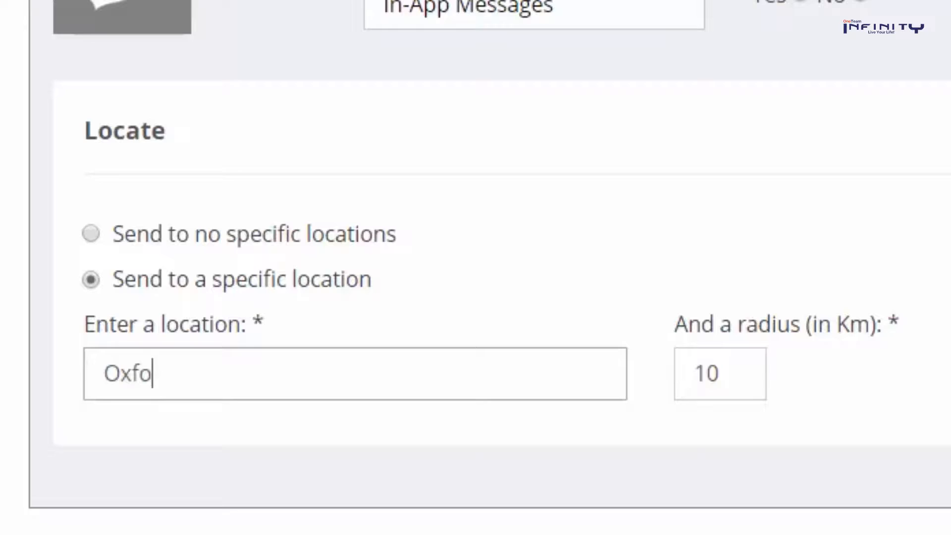
type("rd Street")
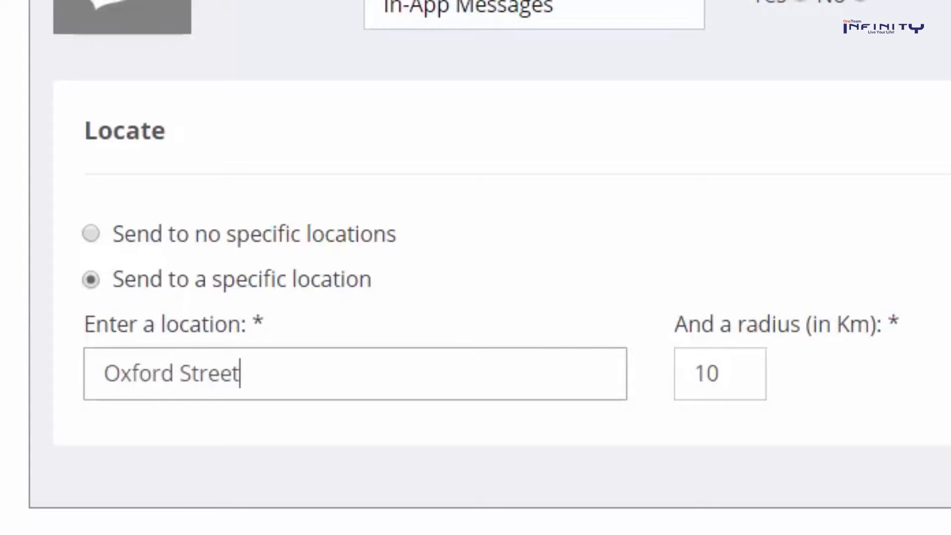
key("Up")
Choose the message's users and send it on a specific date: 22 September 2016 at 12:00
key("Return")
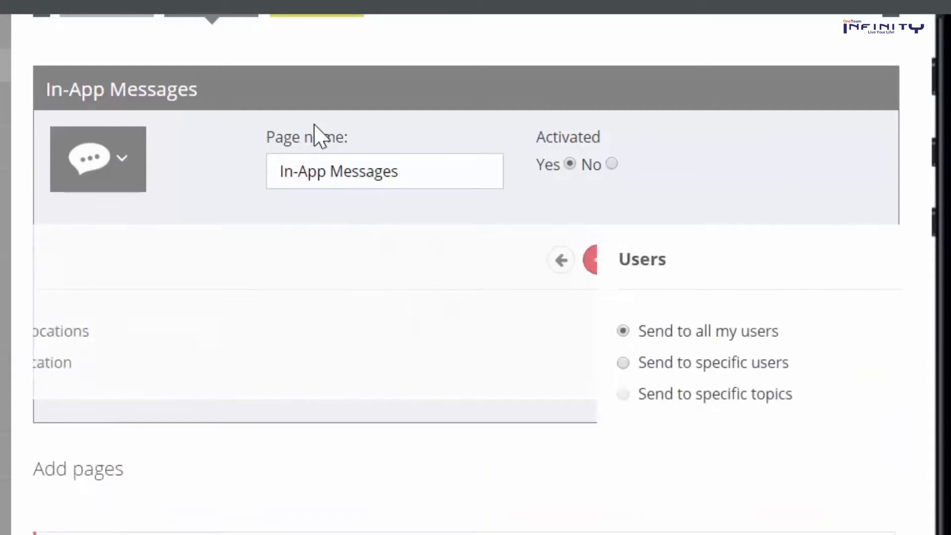
key("Down")
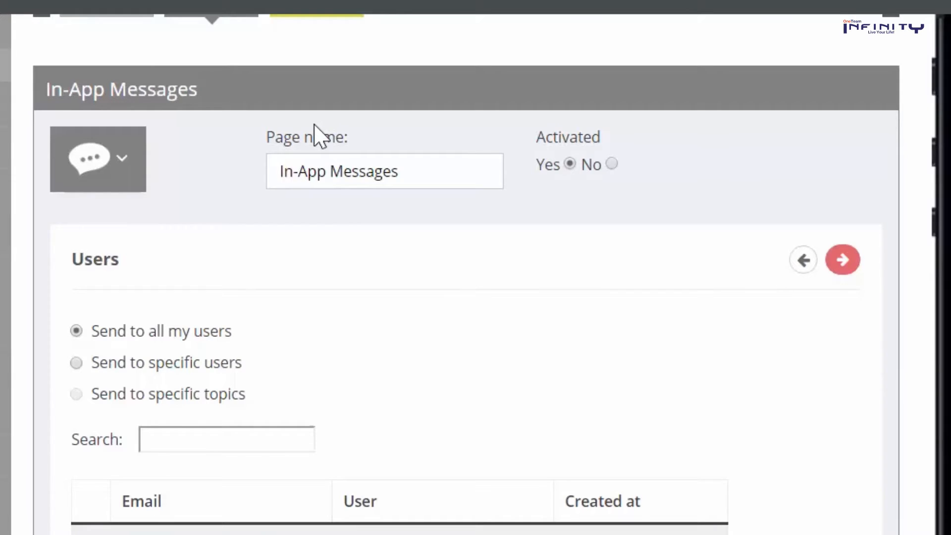
key("Return")
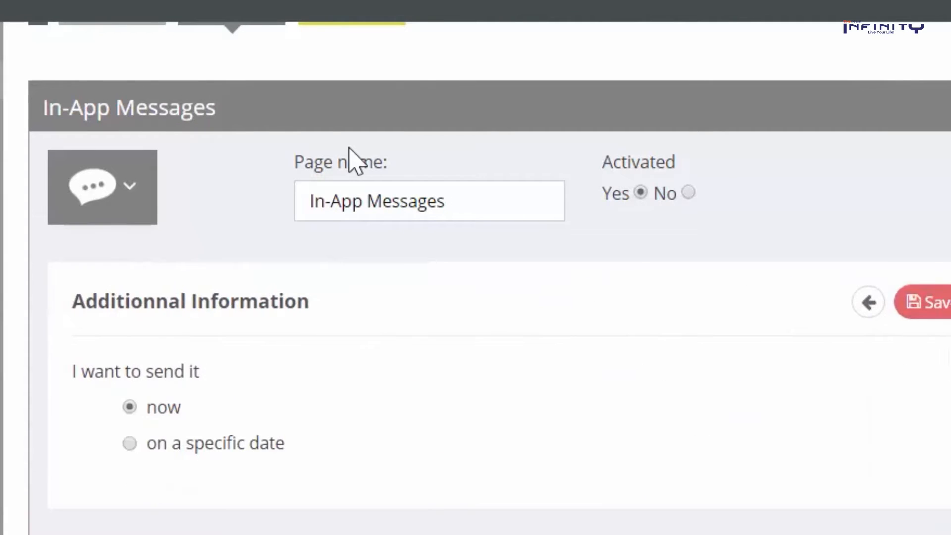
key("Down")
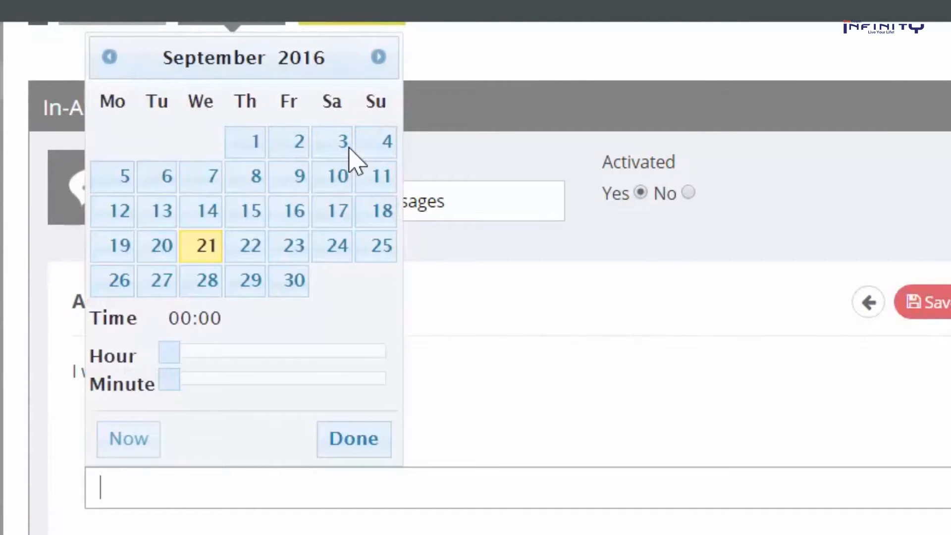
left_click(250, 246)
left_click_drag(169, 352, 282, 352)
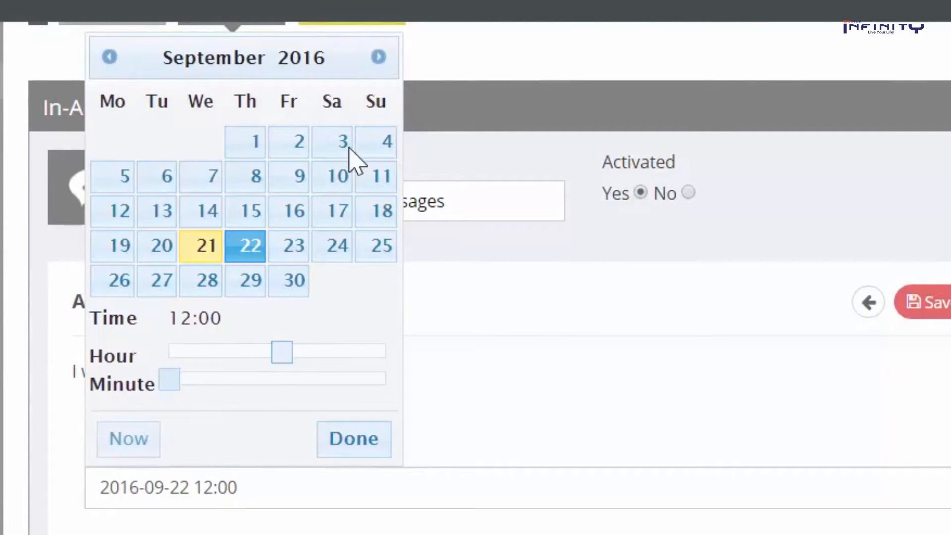
left_click(354, 438)
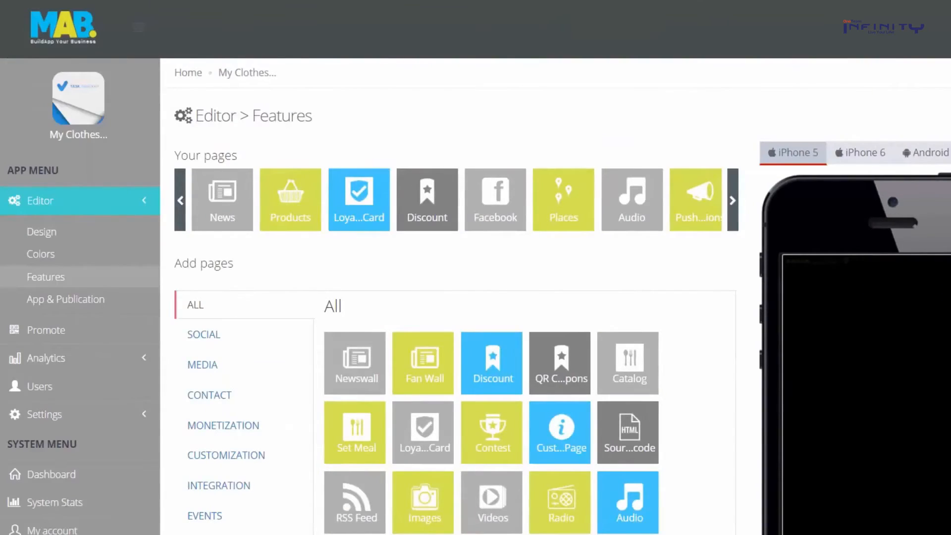
scroll(476, 295, "down", 4)
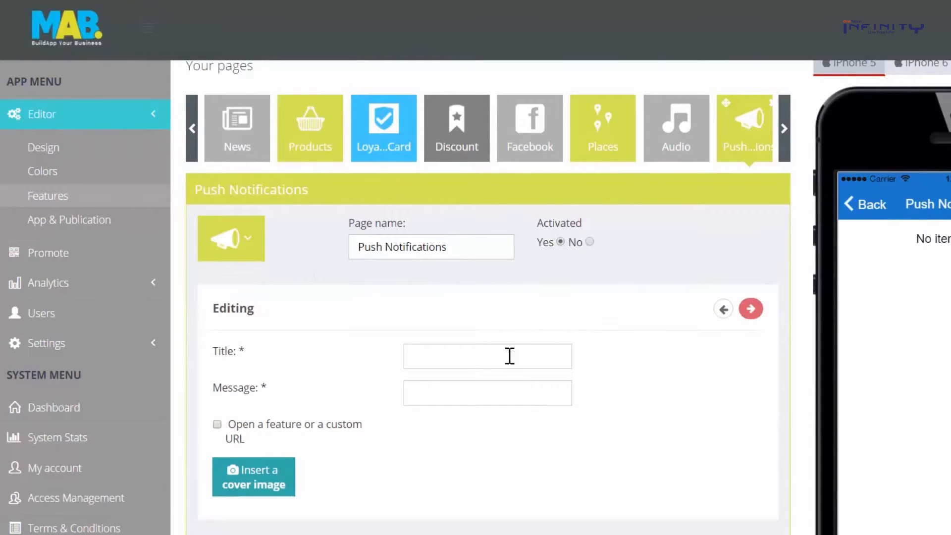
Draft 'Our new food menu!' with message 'Have a look at our new food menu!', opening a feature
left_click(510, 356)
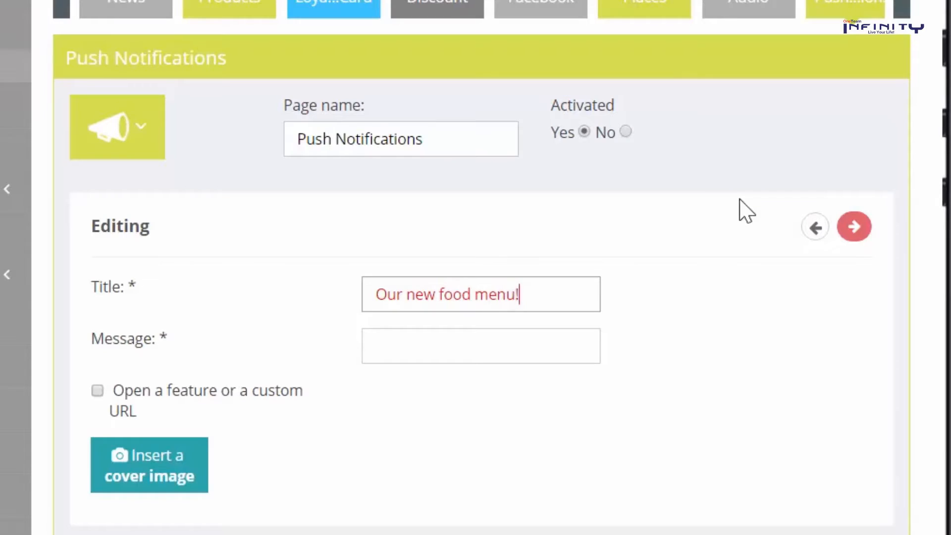
key("Tab")
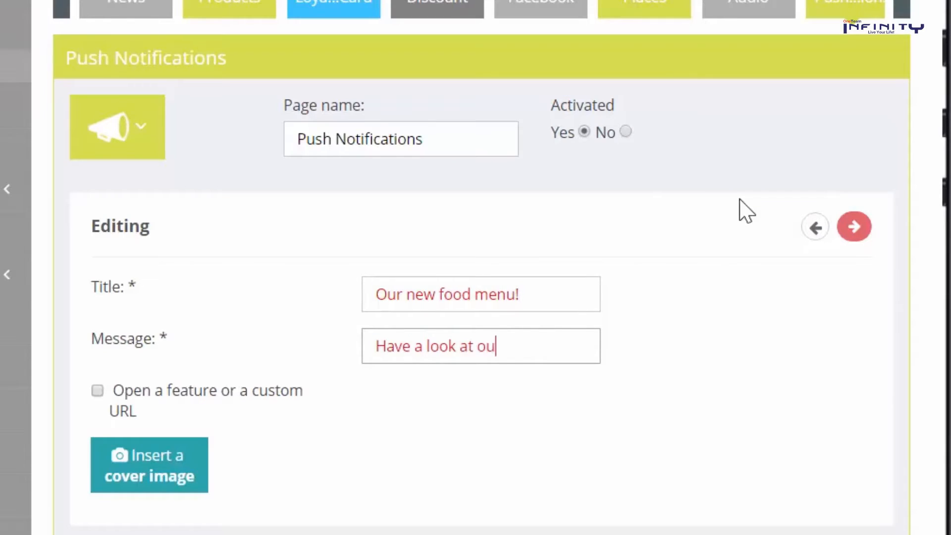
type("Have a look at our new food menu!")
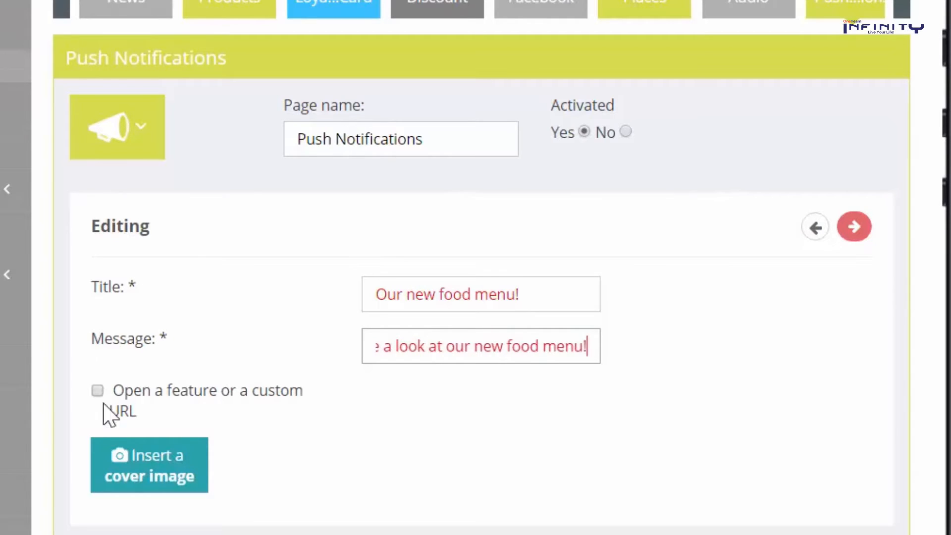
left_click(97, 391)
scroll(164, 356, "down", 5)
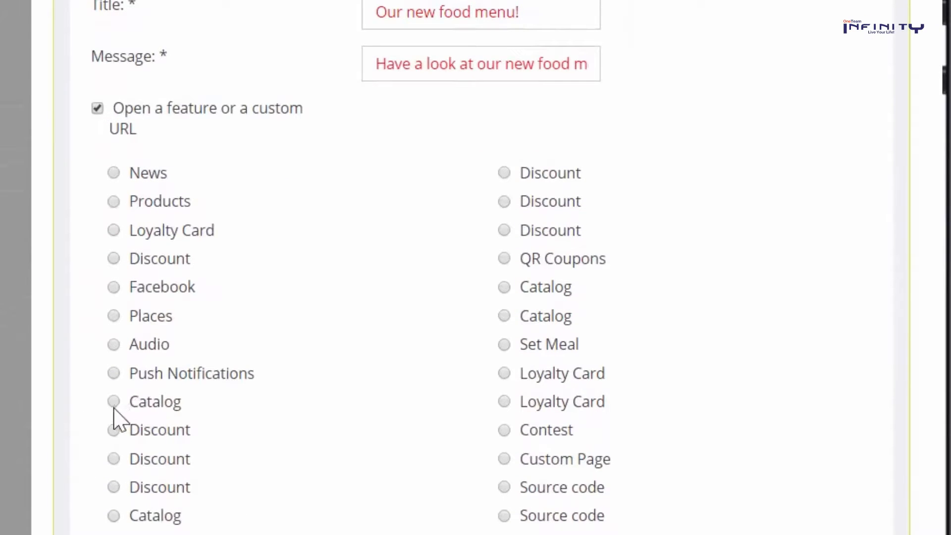
scroll(232, 369, "down", 3)
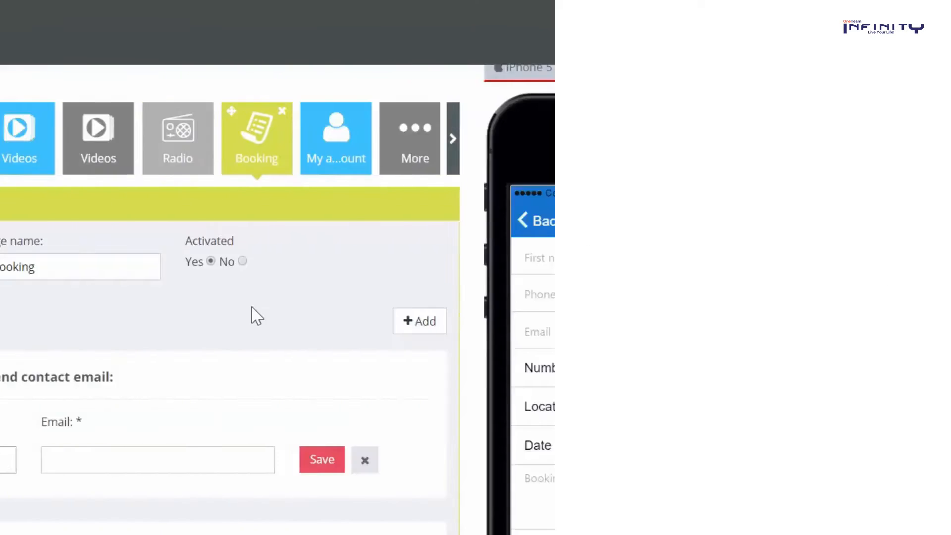
Add and save a booking location named Restaurant
type("Restaur")
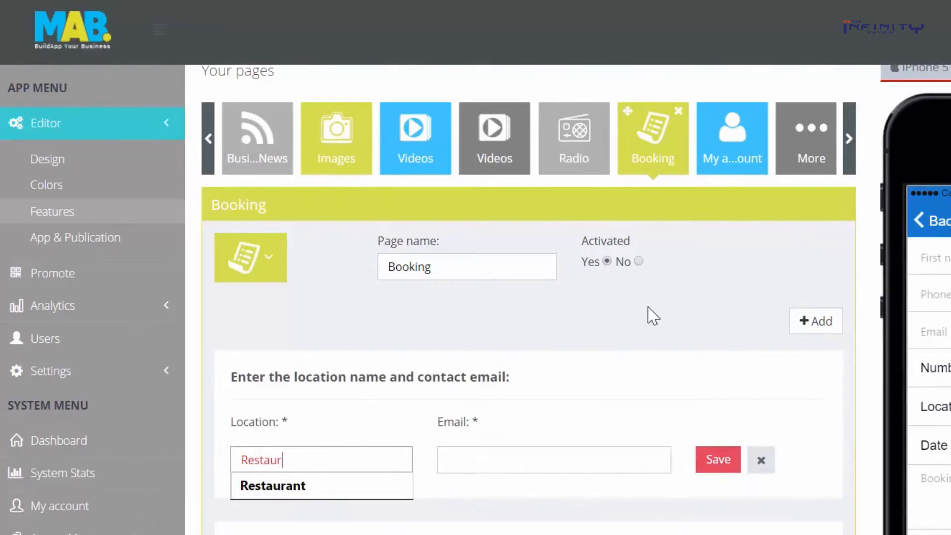
type("ant")
key("Tab")
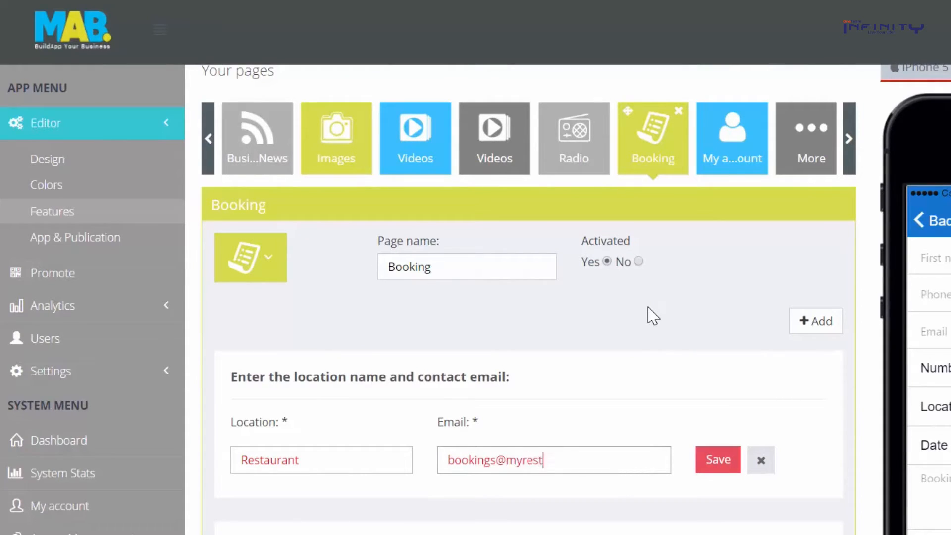
left_click(716, 459)
Enter a sample customer's name, phone number and e-mail in the preview booking form
type("ndy")
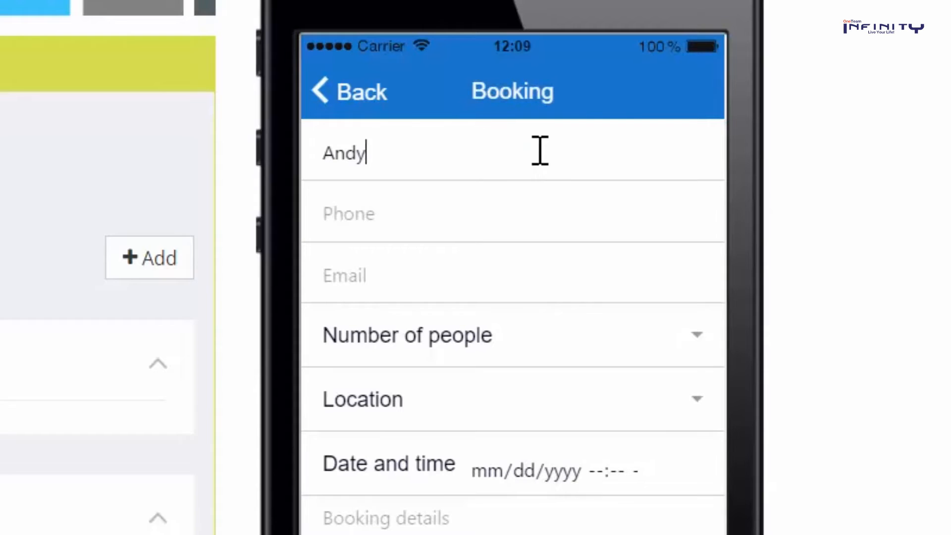
key("Tab")
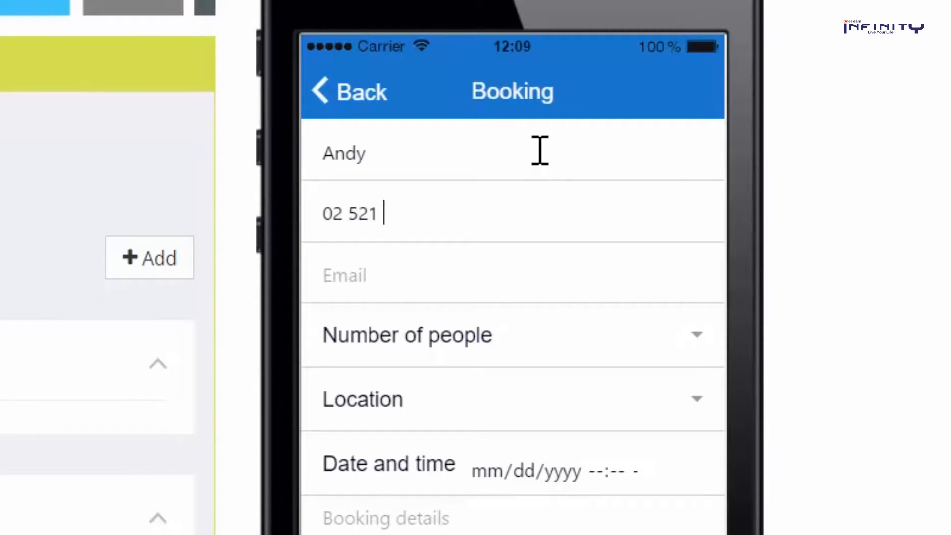
left_click(467, 269)
Book 2 people at Restaurant on 03/02/2016, requesting 'Can we have a window seat?'
left_click(466, 337)
left_click(714, 249)
left_click(698, 399)
left_click(670, 466)
triple_click(662, 458)
left_click(521, 472)
double_click(661, 463)
left_click(550, 473)
type("2016")
left_click(599, 471)
type("200")
left_click(507, 518)
type("Can we have a window seat?")
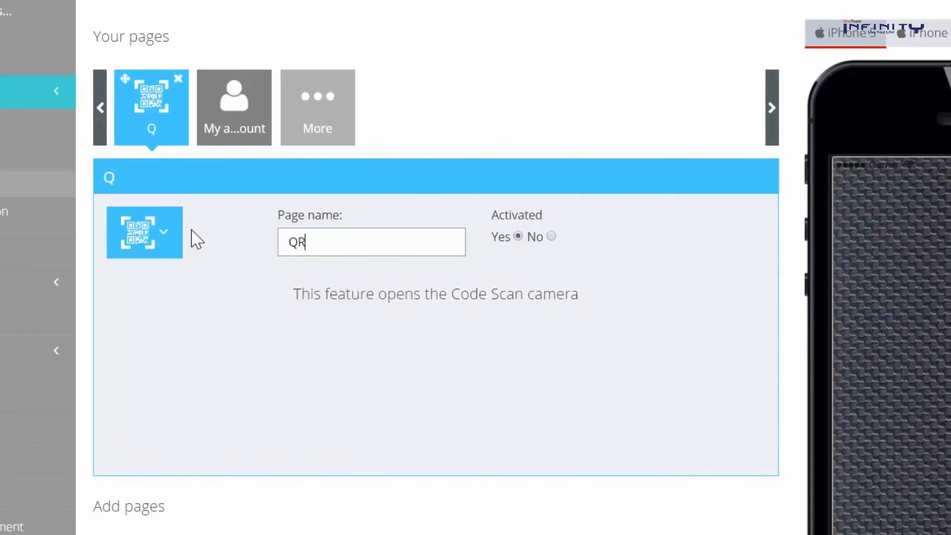
type("ode S")
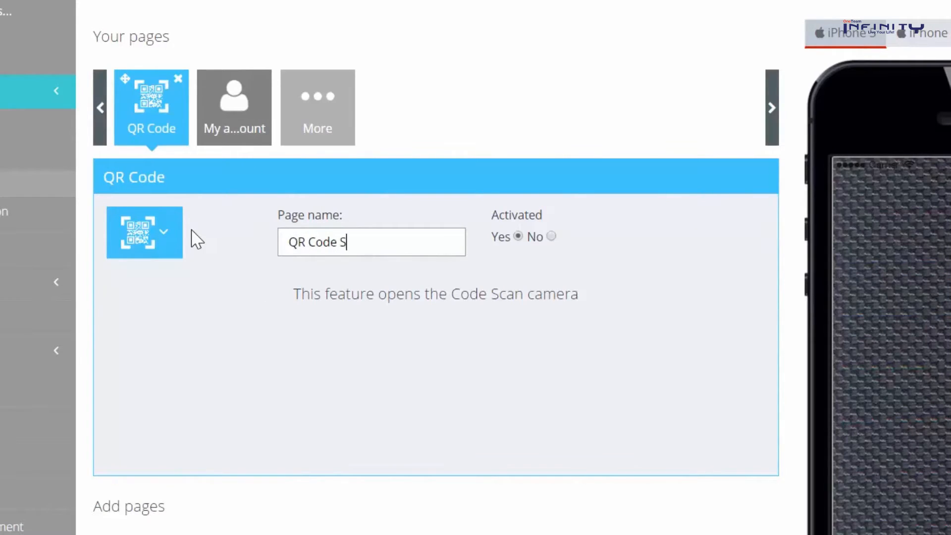
type("canner")
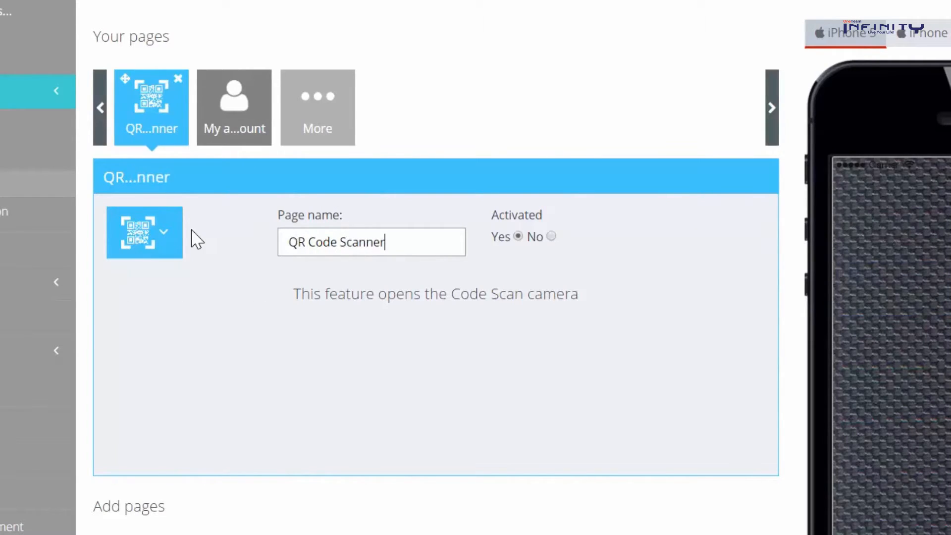
type(".")
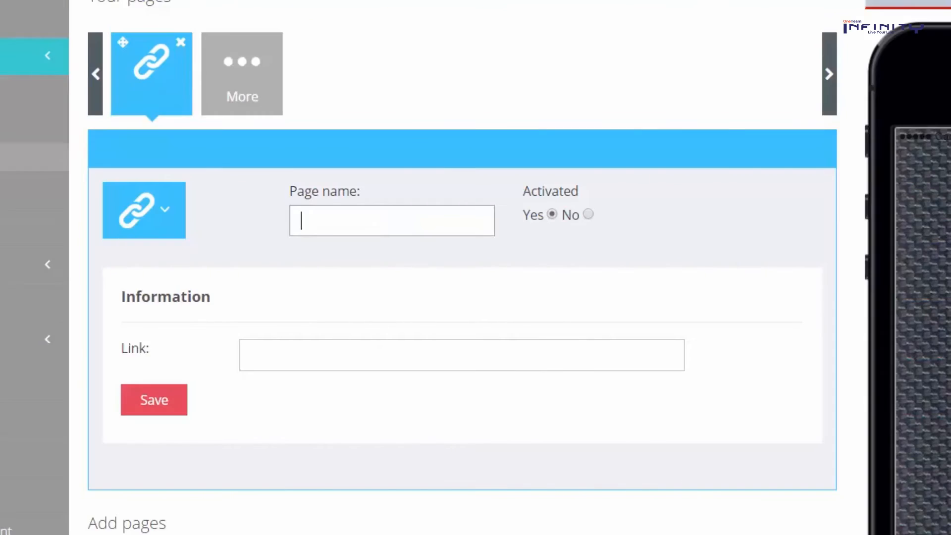
type("Our Website")
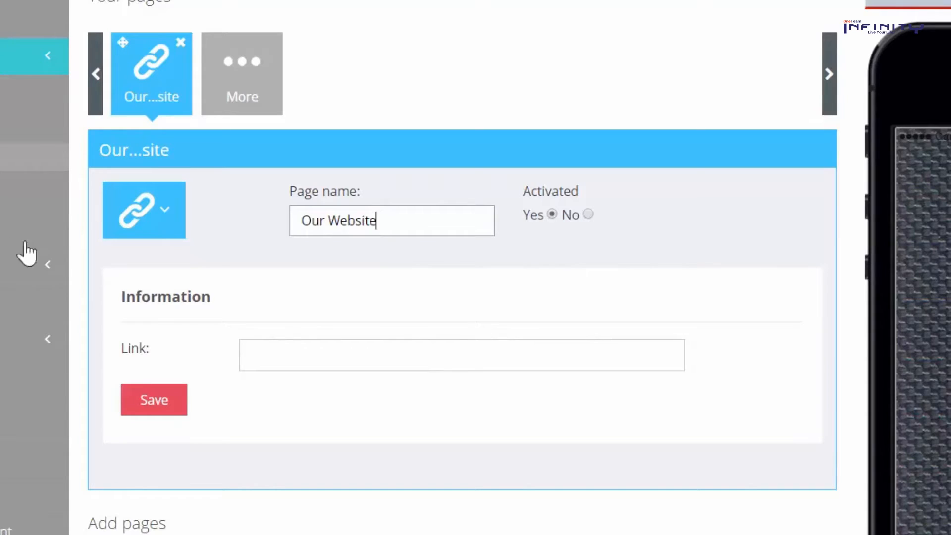
left_click(418, 360)
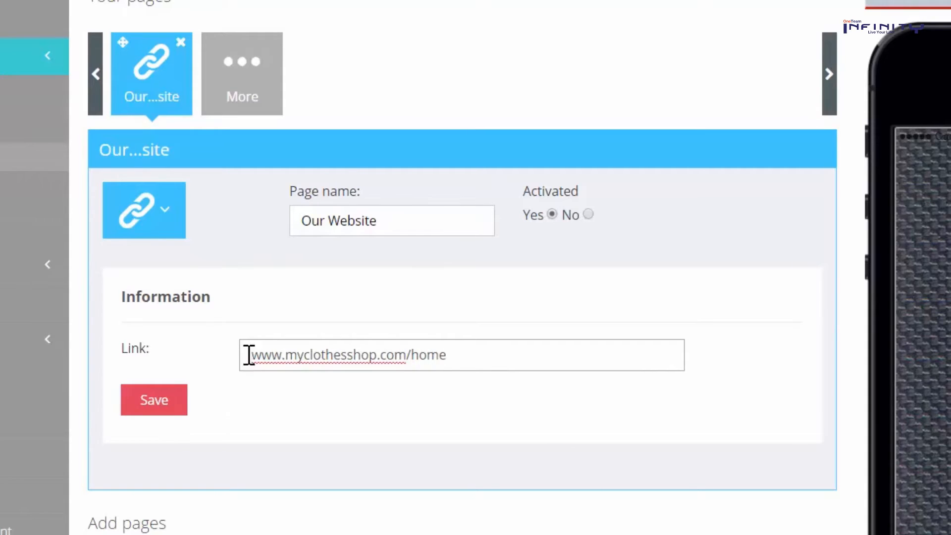
left_click(149, 403)
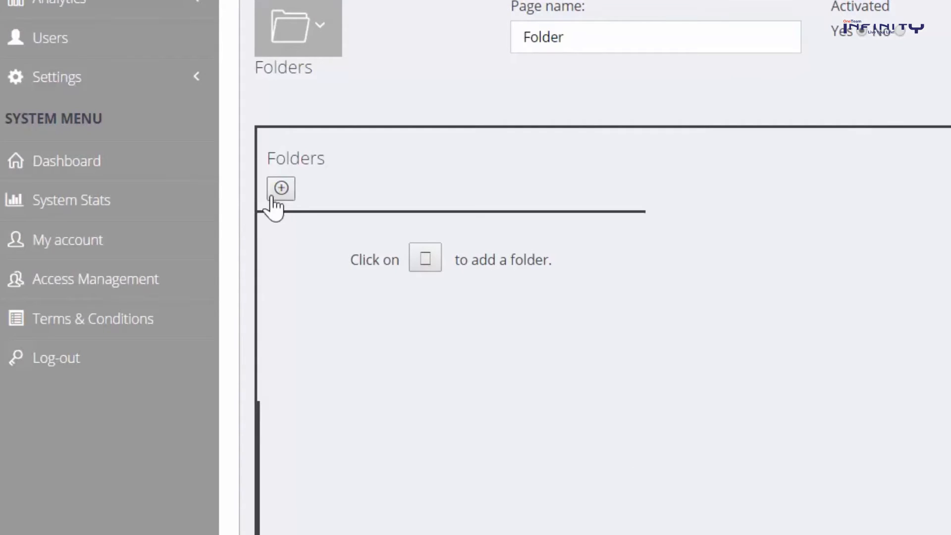
Add a new folder titled 'QR Code' holding the QR Code and Coupon code pages
left_click(282, 193)
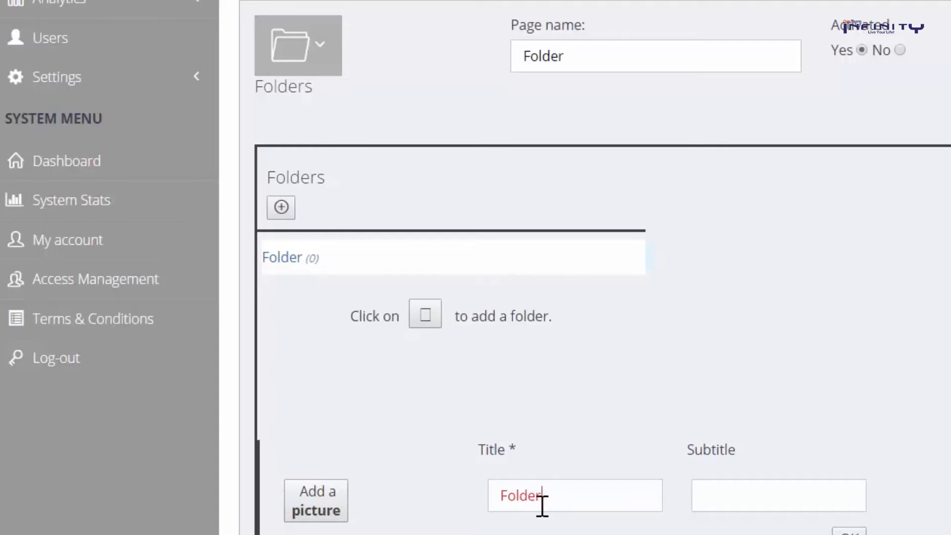
left_click_drag(542, 505, 473, 488)
type("QR Code")
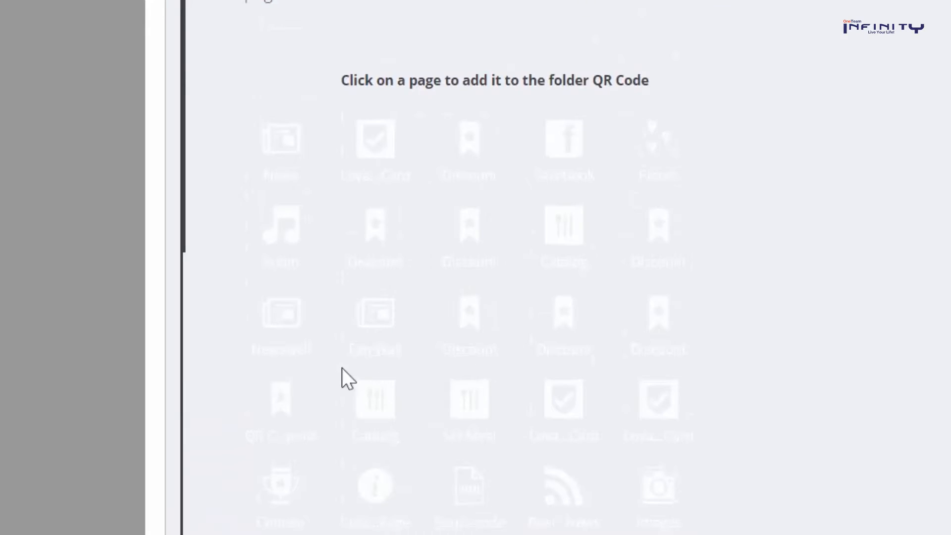
left_click(279, 411)
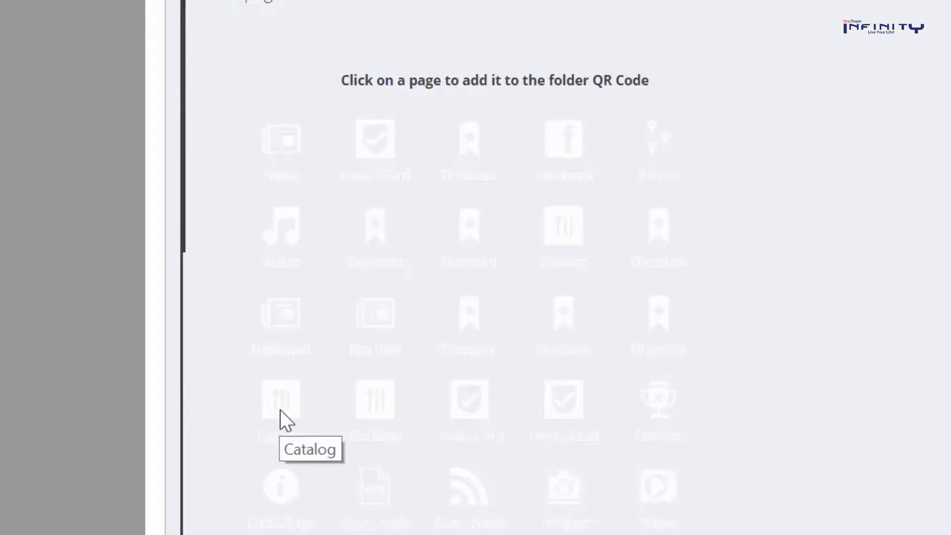
left_click(395, 460)
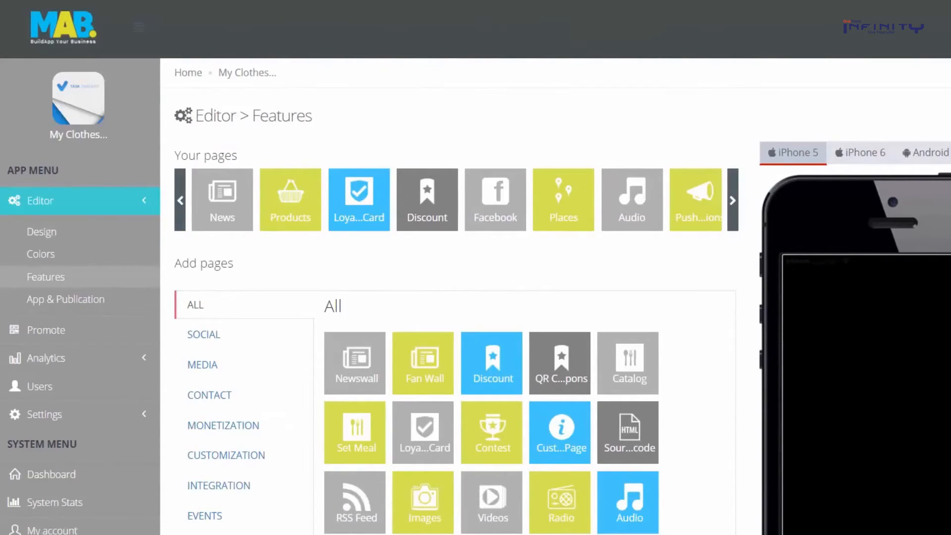
Add a form field with the question 'Do you like us?'
scroll(476, 295, "down", 3)
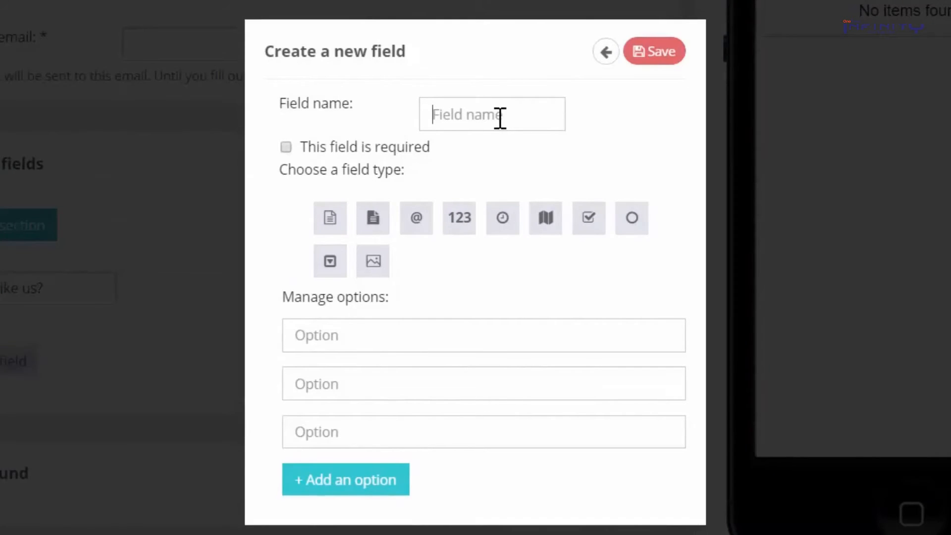
left_click(500, 118)
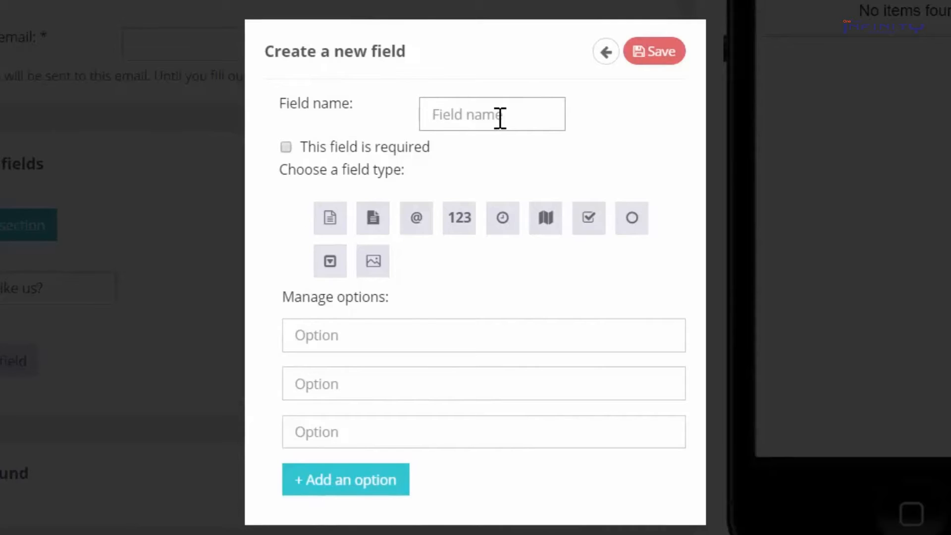
type("Do you like u")
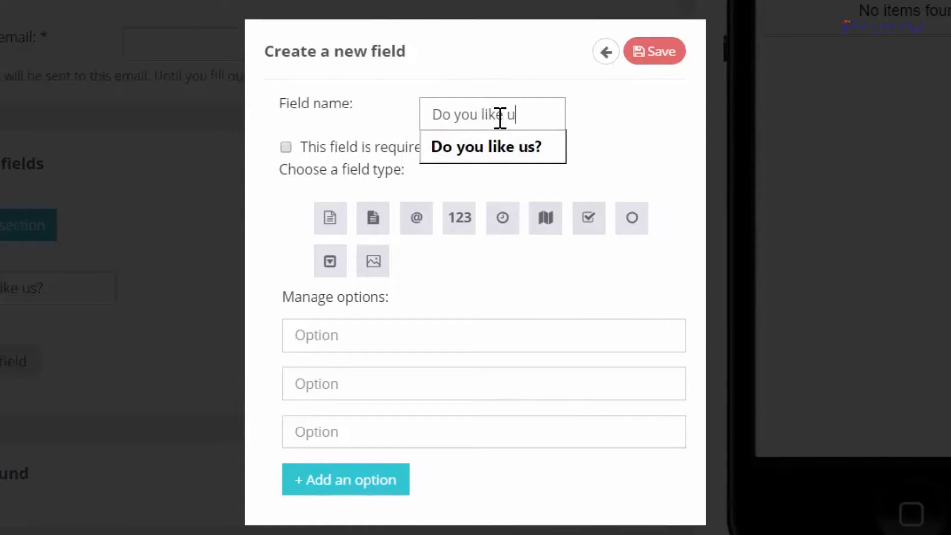
left_click(496, 146)
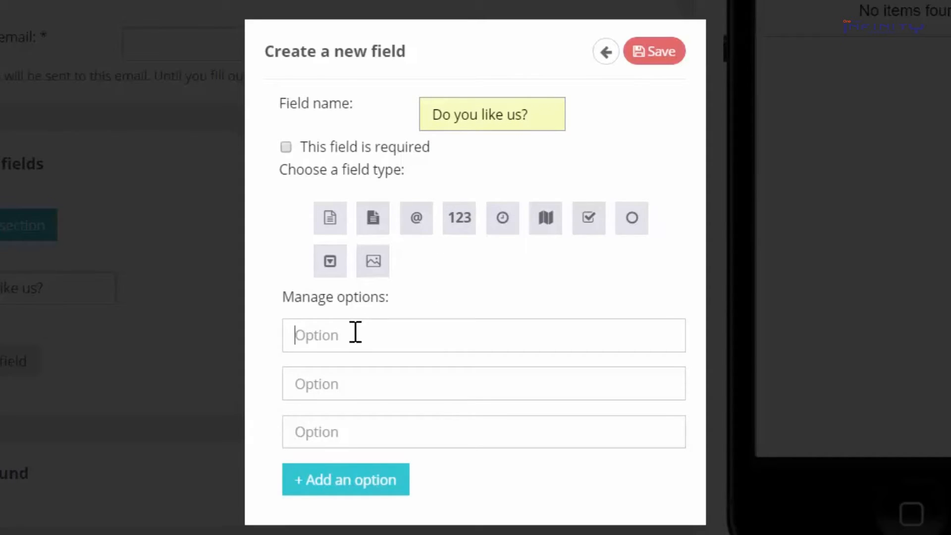
Give the question the answers Yes, No and A little bit, and enter the recipient email address
left_click(538, 231)
type("No")
type("A little bit")
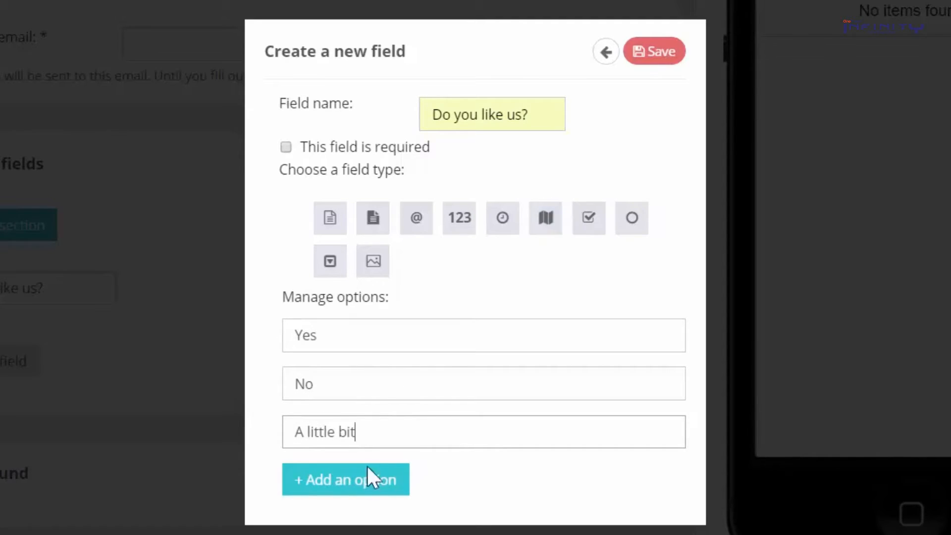
left_click(349, 490)
left_click(348, 485)
type("I do")
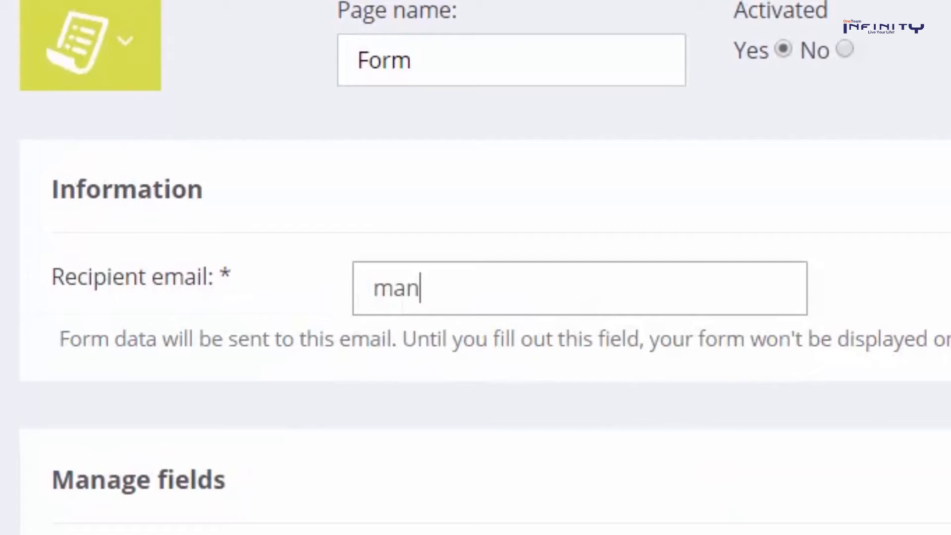
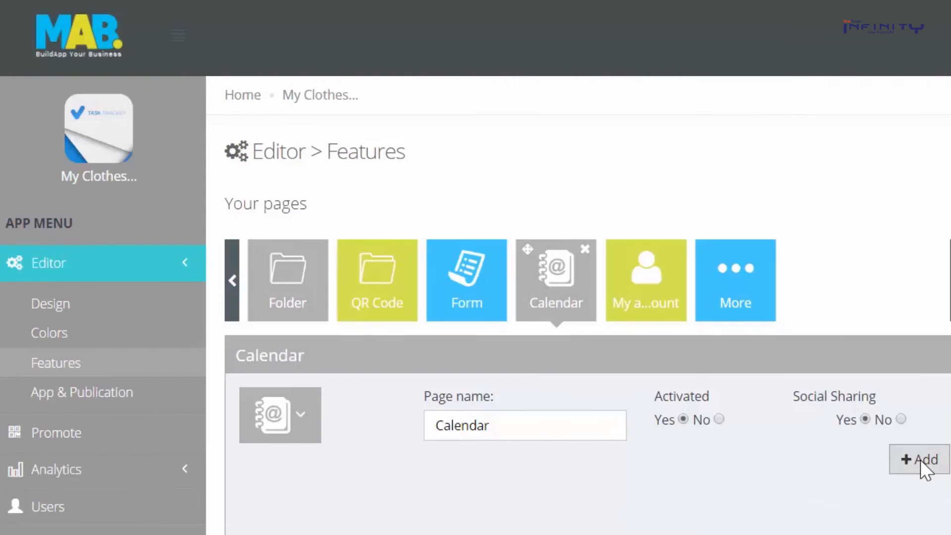
Add a calendar 'Our Events' with a Special Evening event and a discount-and-special-guest description
left_click(917, 460)
scroll(902, 471, "down", 3)
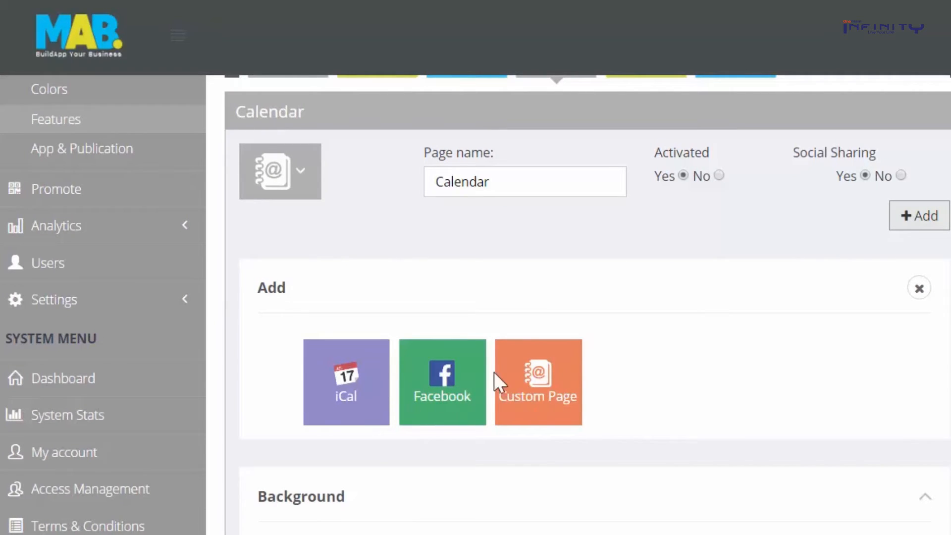
left_click(446, 379)
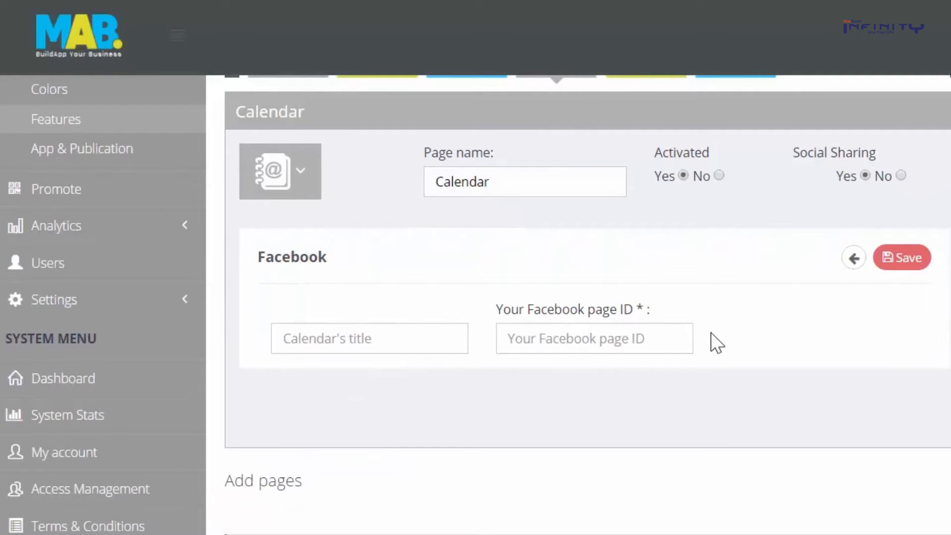
type("Our E")
type("vents")
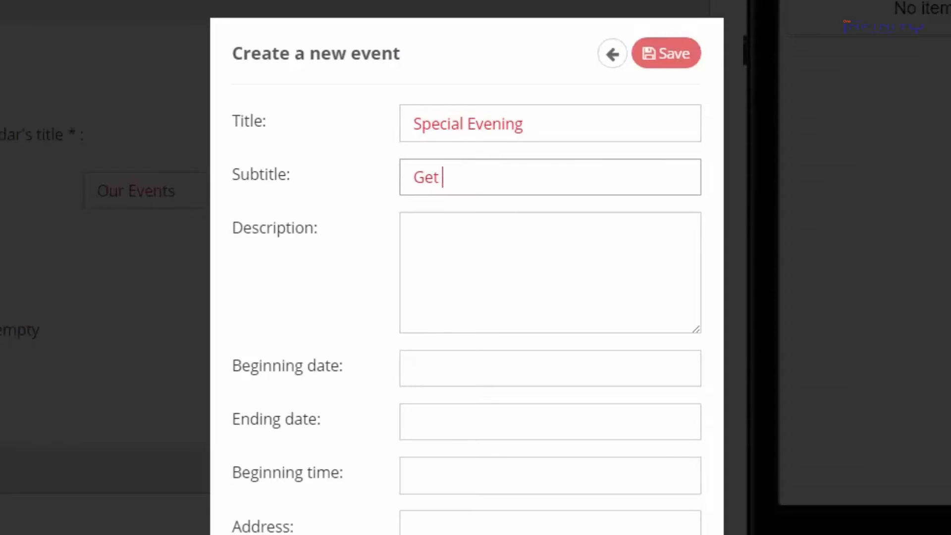
type("discounts on our special evening.")
left_click(584, 269)
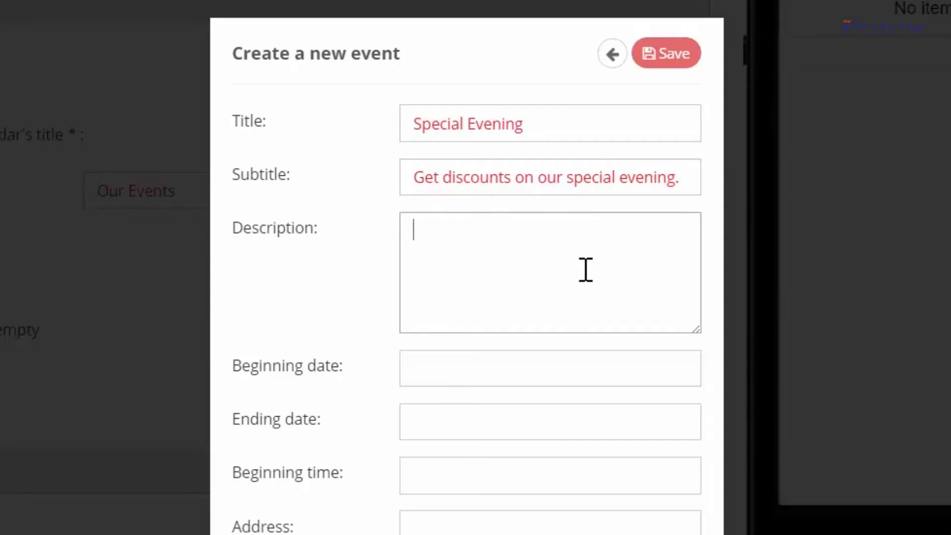
type("Visit us at our special evening and get discounts. We al")
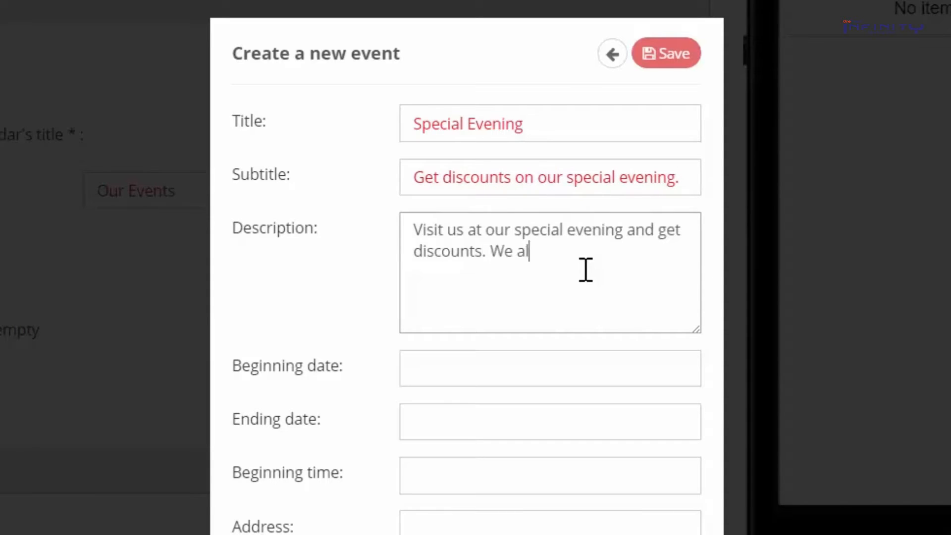
type("so have a special guest appearance!")
Set the event to begin on 24 September 2016 at 19:00
left_click(483, 369)
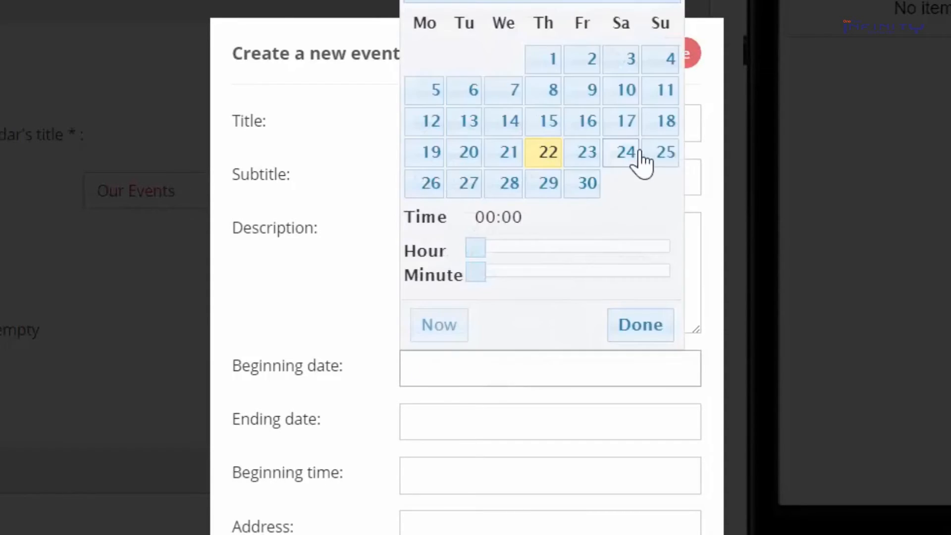
left_click(637, 159)
left_click(551, 365)
left_click_drag(474, 243, 636, 243)
left_click(639, 325)
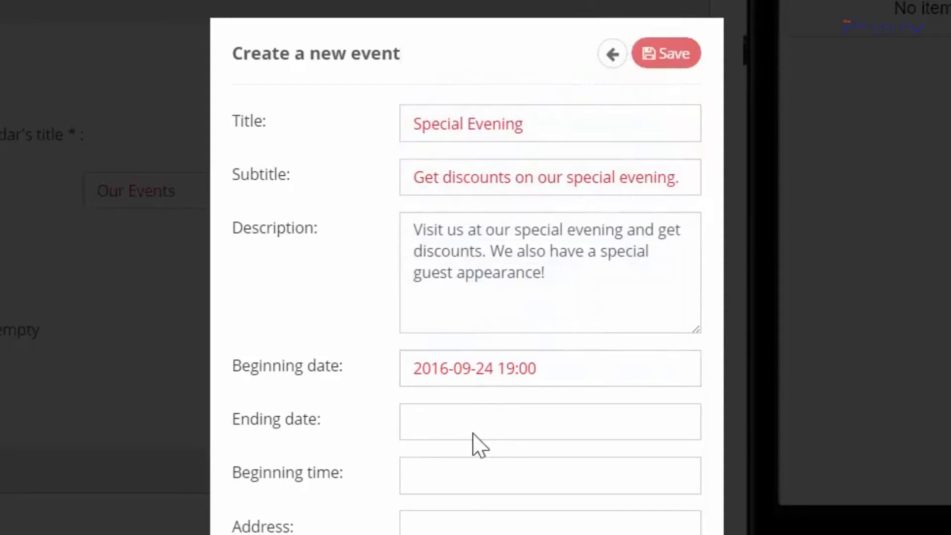
scroll(473, 433, "down", 3)
left_click(431, 275)
left_click(443, 338)
type("19:00")
left_click(499, 378)
type("Our Shop")
left_click(445, 436)
left_click(478, 478)
type("www.myclotheshop.com")
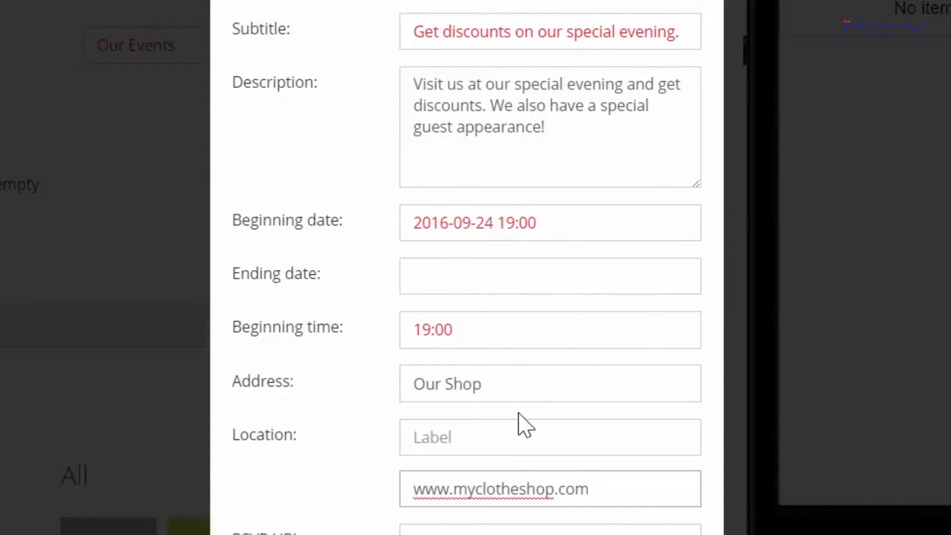
scroll(518, 424, "down", 3)
left_click(664, 448)
type("www.tickets")
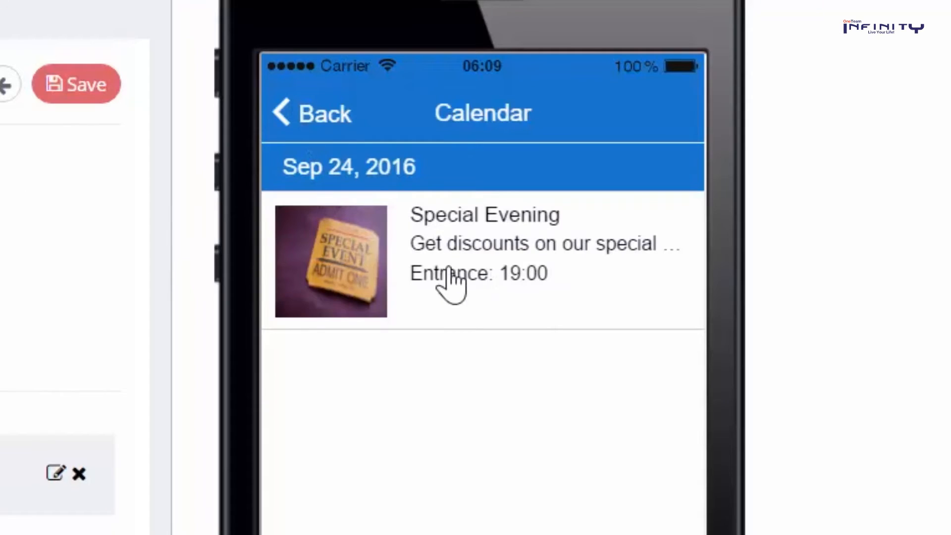
View the saved Special Evening event in the phone preview
left_click(447, 274)
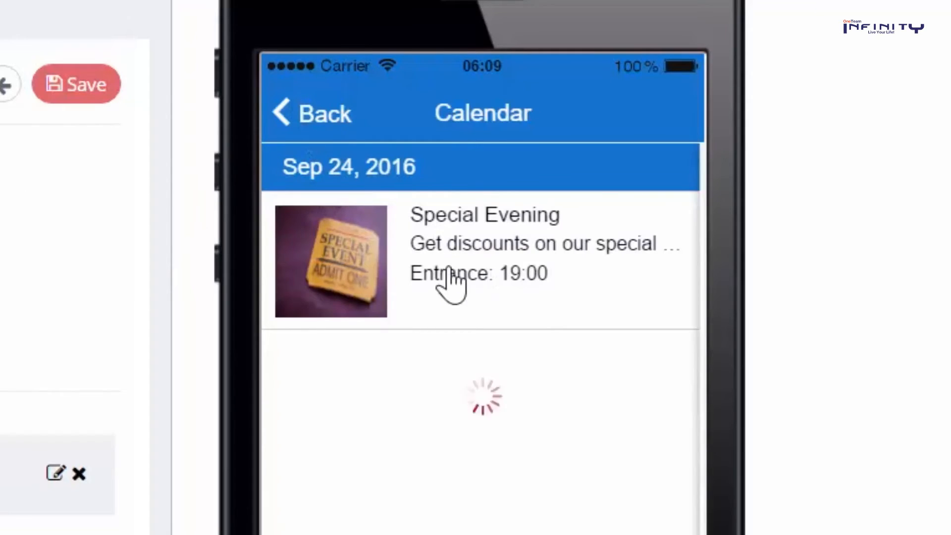
scroll(471, 450, "down", 5)
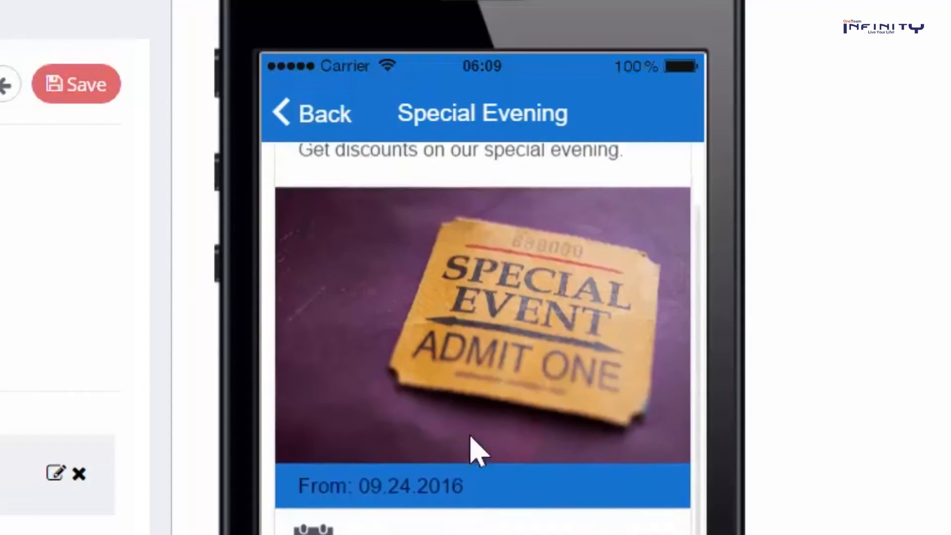
mouse_move(471, 277)
left_mouse_down()
mouse_move(467, 180)
mouse_move(463, 271)
left_mouse_up()
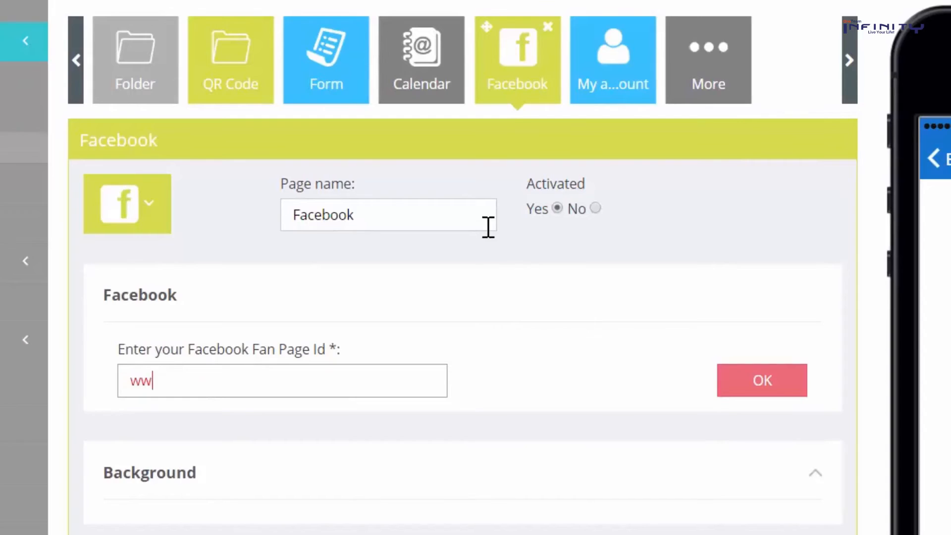
type("w.facebook.com/myclothesshop")
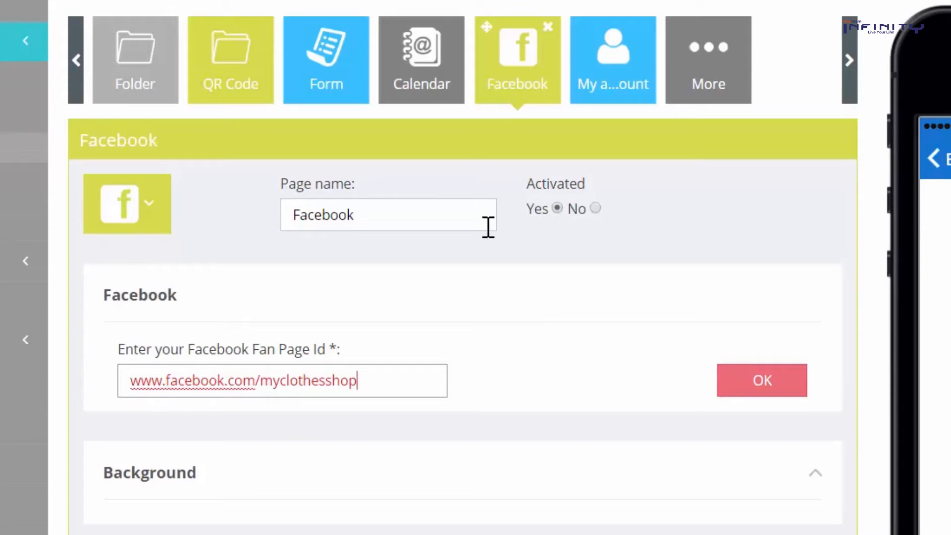
left_click(758, 385)
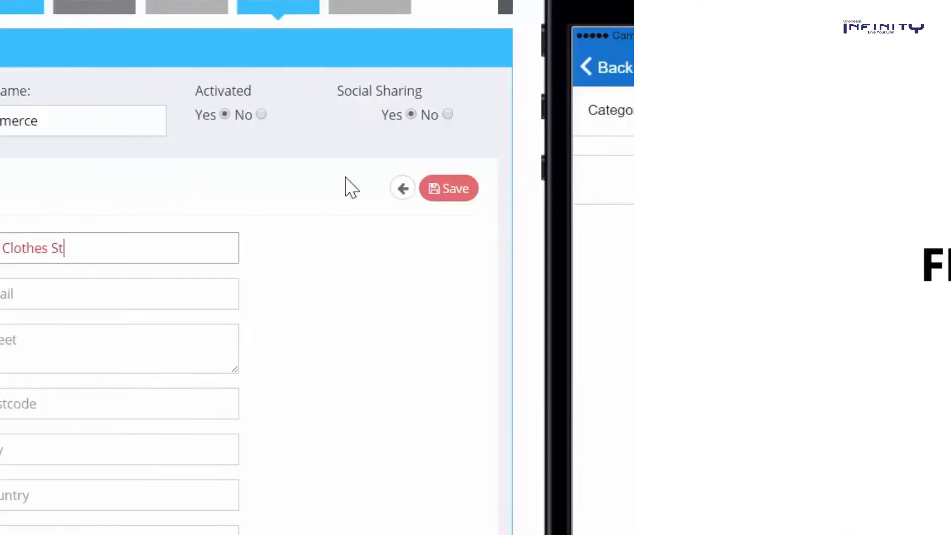
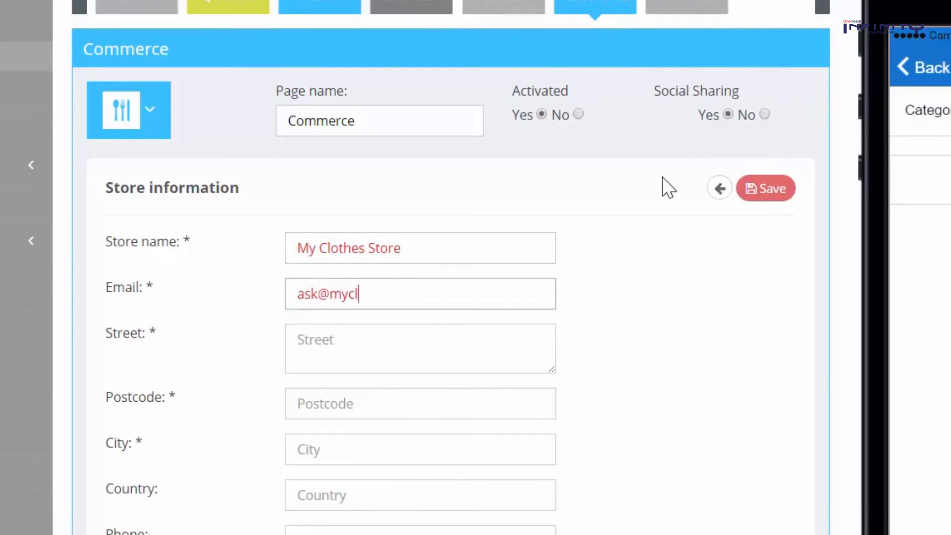
Enter the store email, street 2nd Street, postcode 1250, city London and country United Kingdom
left_click(480, 347)
type("2nd ")
type("1250")
left_click(408, 452)
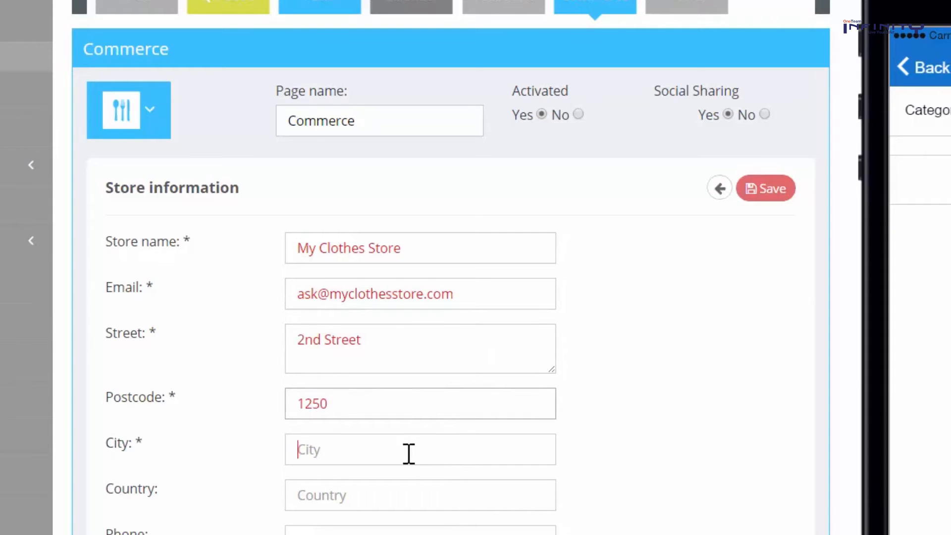
type("London")
left_click(399, 478)
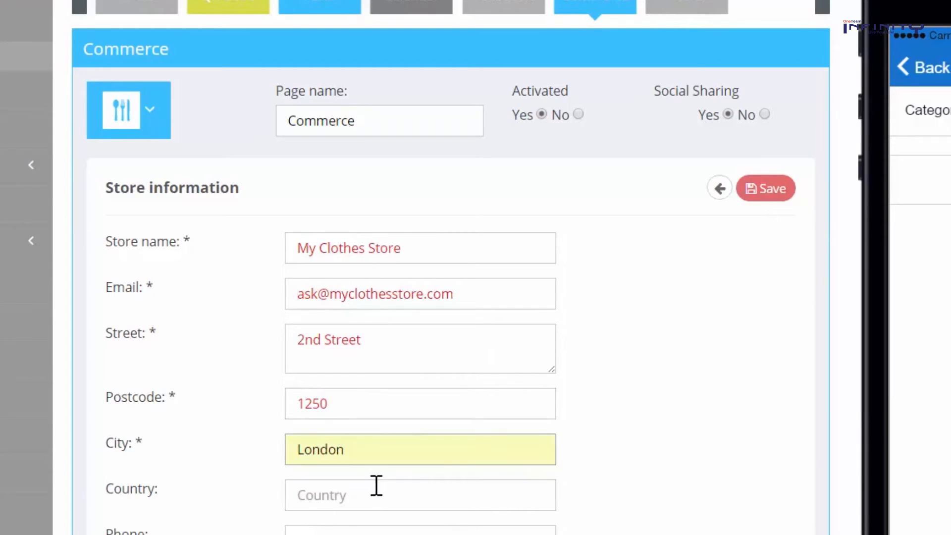
left_click(376, 487)
type("U")
left_click(375, 526)
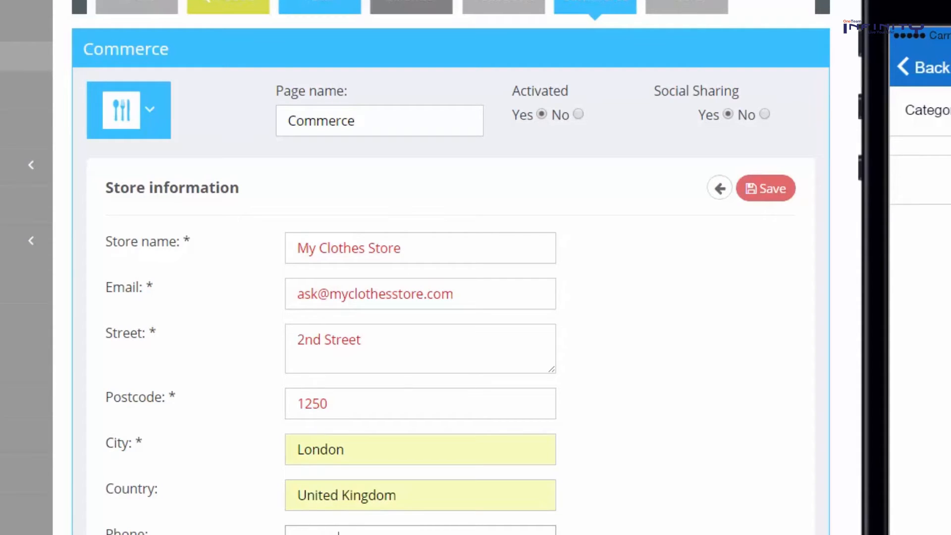
Set opening hours 09:00 to 17:00, offer In store delivery and accept Cash payments
scroll(391, 500, "down", 3)
left_click(407, 454)
type("09:00 to 17")
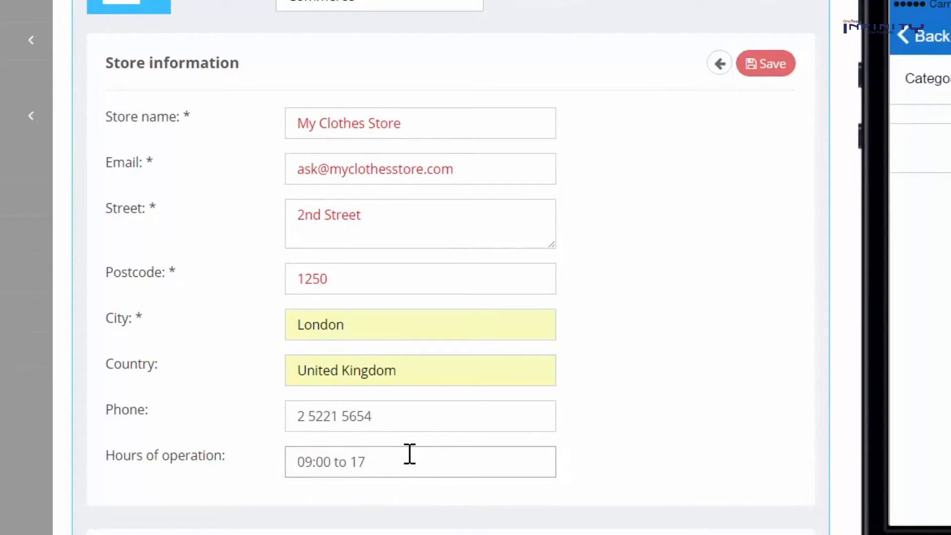
scroll(403, 455, "down", 7)
left_click(310, 239)
scroll(338, 314, "down", 5)
left_click(334, 352)
scroll(370, 392, "down", 8)
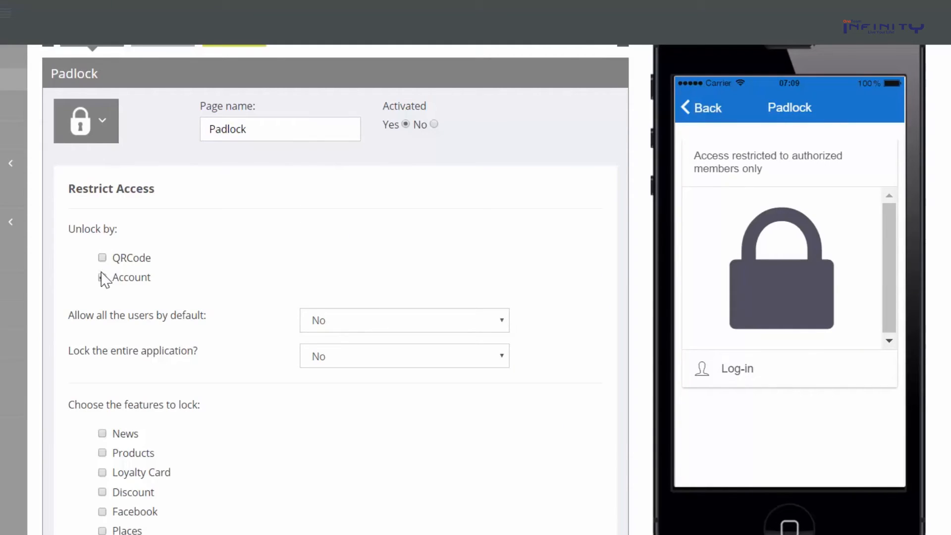
Switch Padlock unlocking from Account to QRCode and add Calendar to the locked features
left_click(102, 278)
left_click(103, 258)
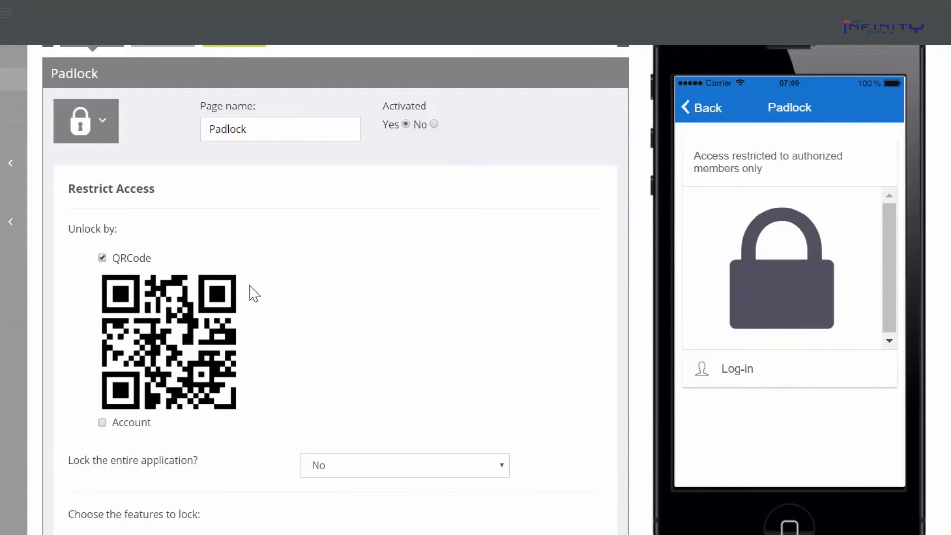
scroll(290, 397, "down", 14)
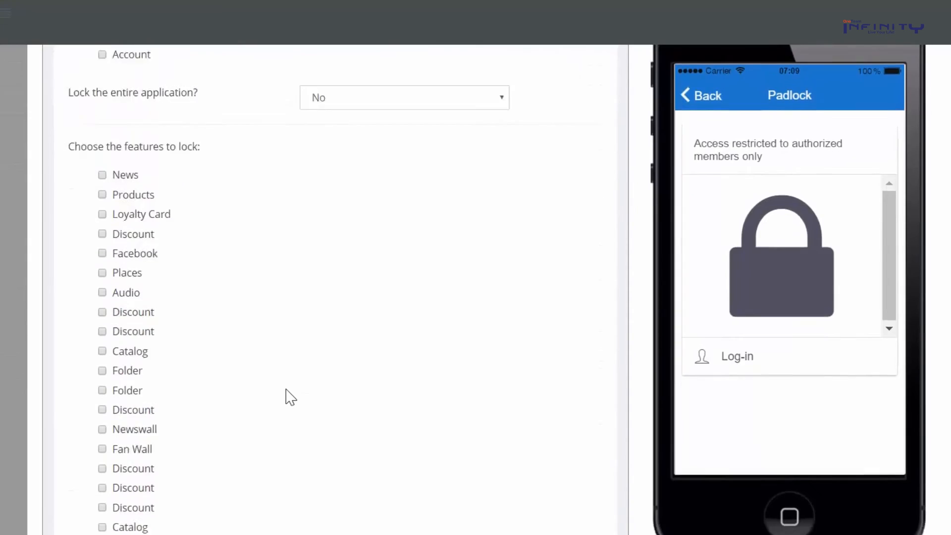
scroll(291, 398, "down", 4)
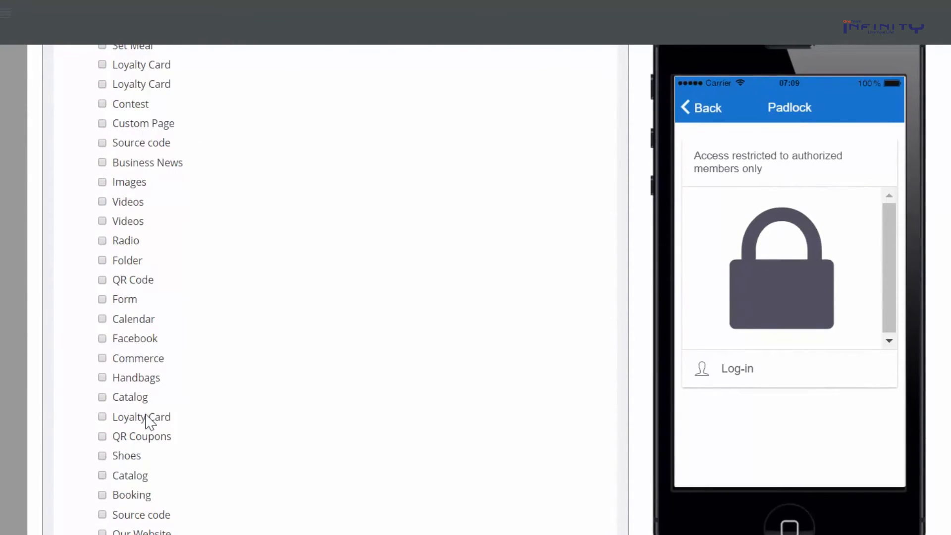
left_click(102, 320)
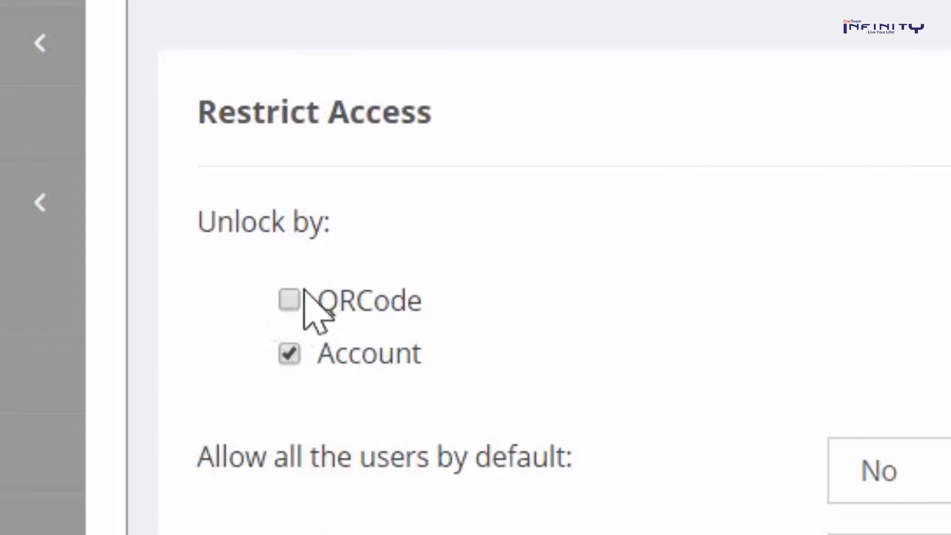
left_click(289, 353)
left_click(289, 300)
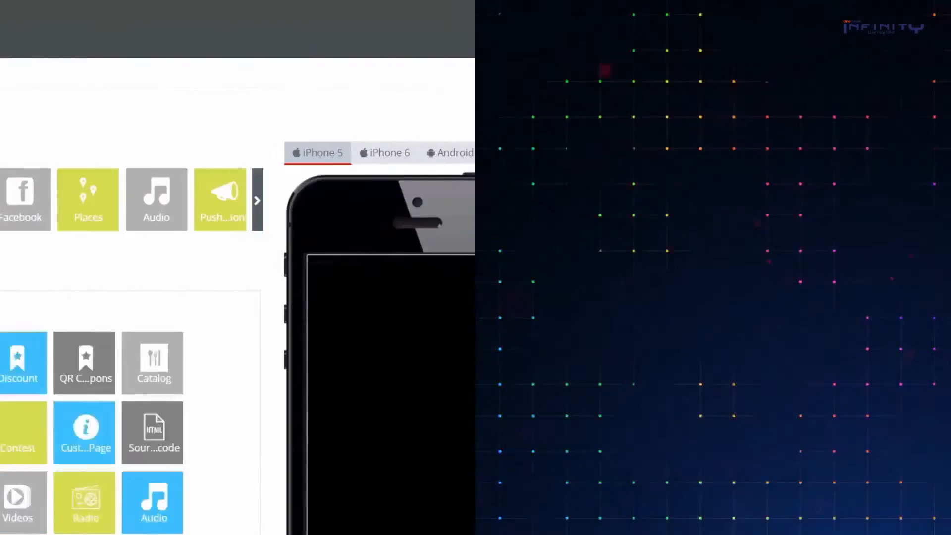
Set the Maps destination address to Oxford Street and save
scroll(475, 298, "down", 3)
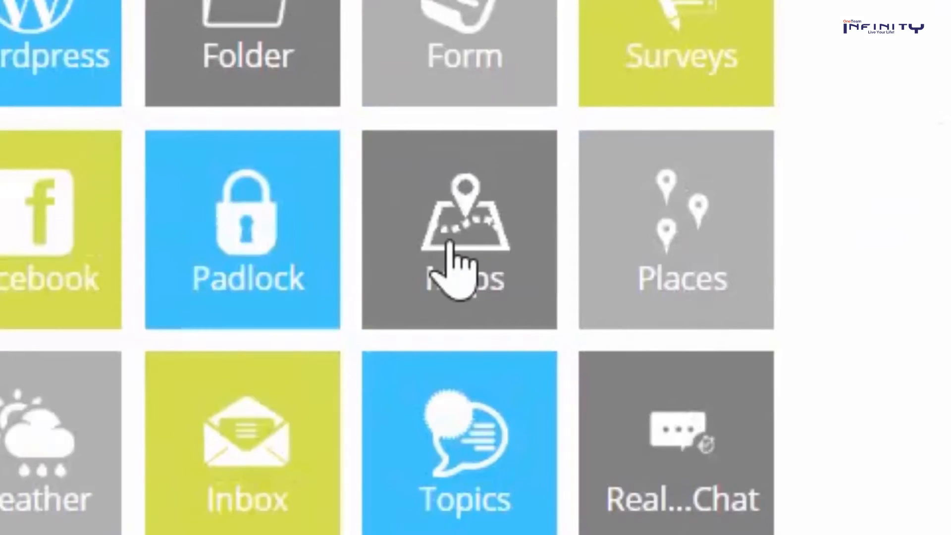
left_click(449, 247)
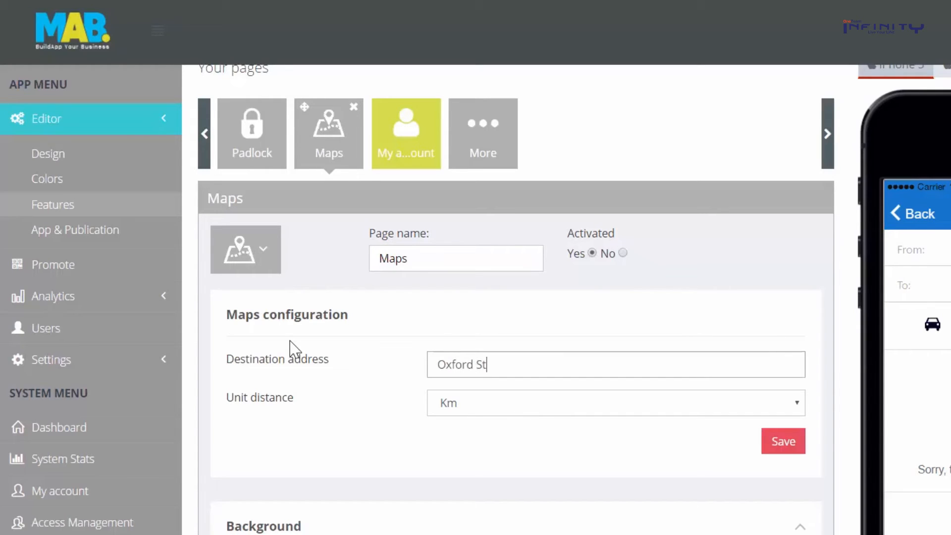
type("et")
left_click(773, 439)
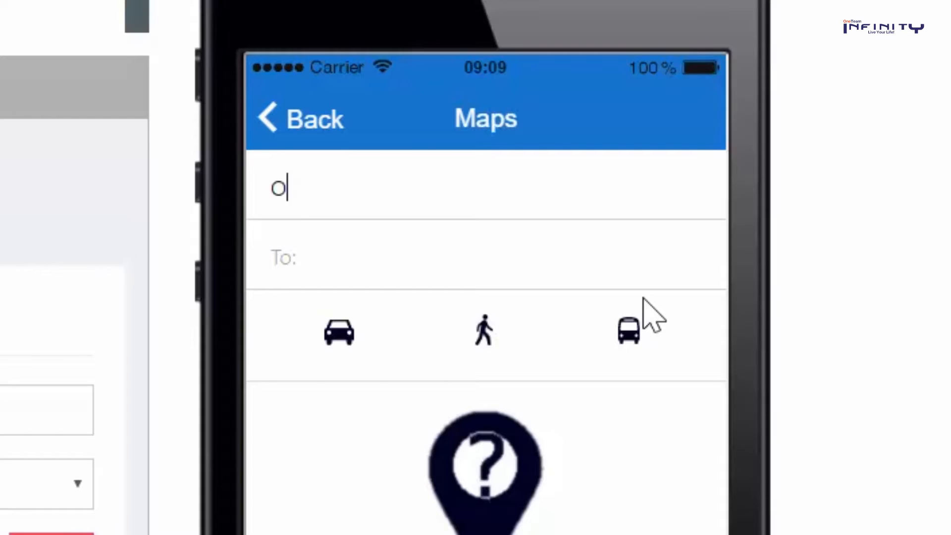
In the preview, enter a route from Picadilly Circus to Oxford Street
key("BackSpace")
type("Picadilly Circus")
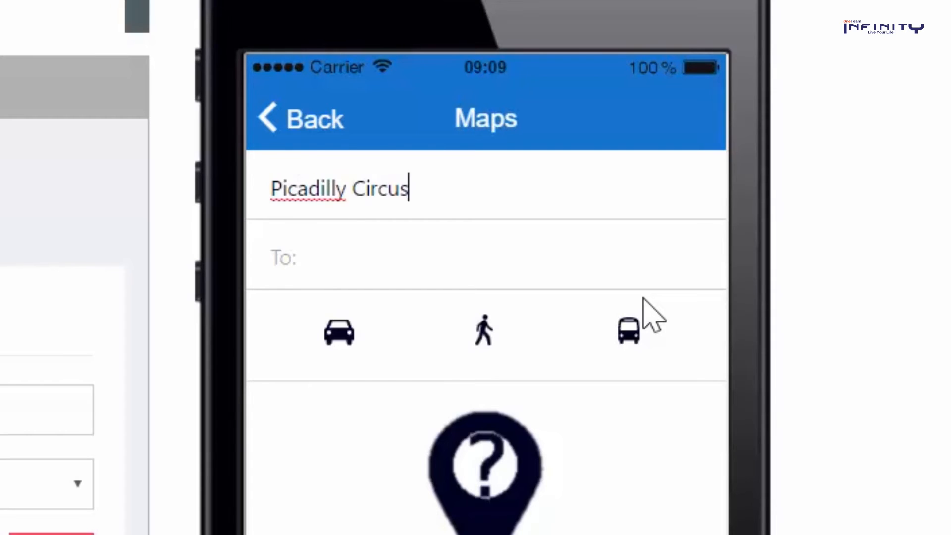
key("Tab")
type("Oxford Street")
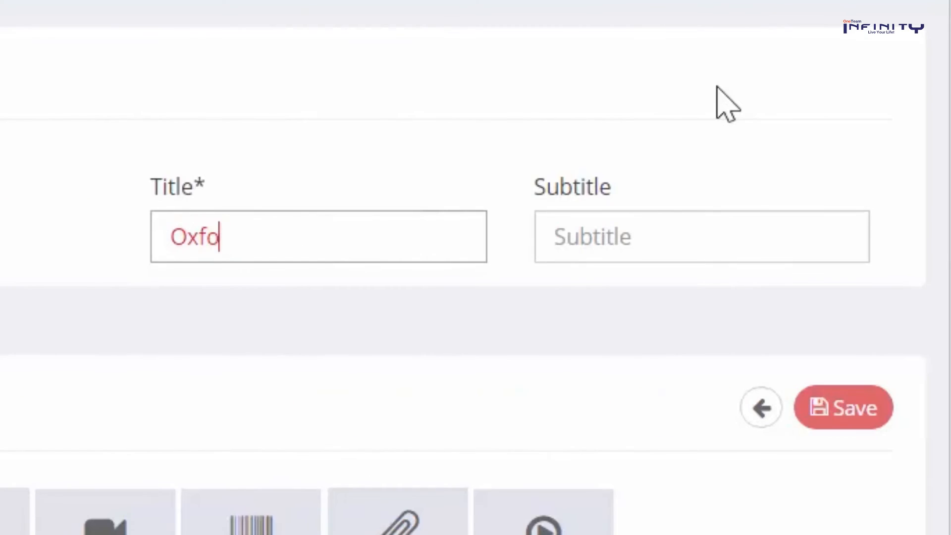
Title the place 'Oxford Street Branch' with subtitle 'Our Flagship Store'
type("rd s")
key("BackSpace")
type("Stree")
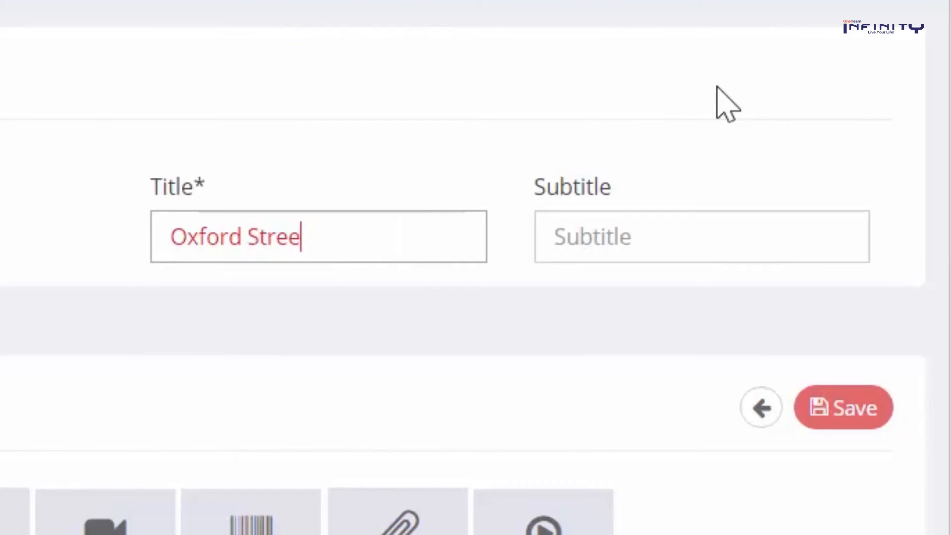
type("t Branch")
key("Tab")
type("Our Flass")
key("BackSpace")
type("gship Store")
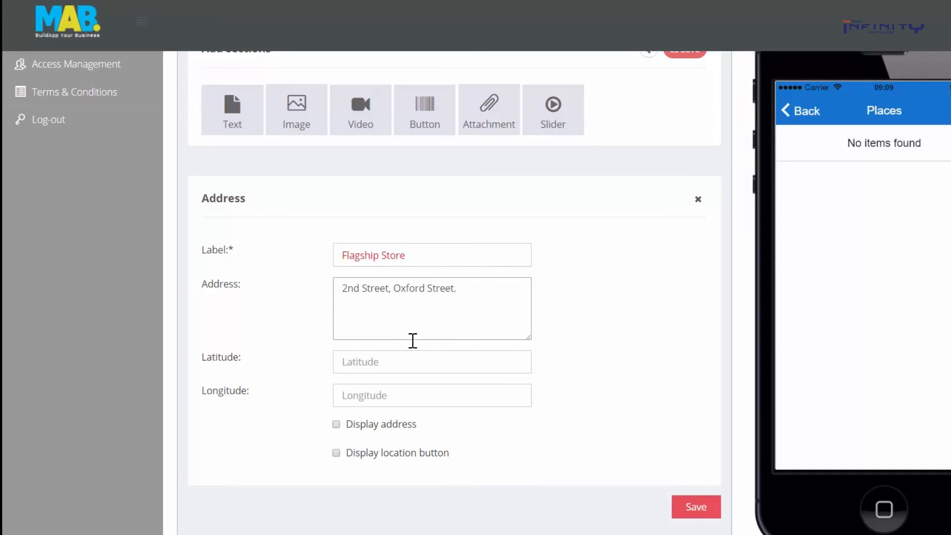
Paste coordinates latitude 51°30'55.9" and longitude 0°08'28.4"W, then view Store in Store in the preview
type("51°30'55.9\"N 0°08'28.4\"W")
left_click_drag(465, 363, 403, 362)
key("ctrl+c")
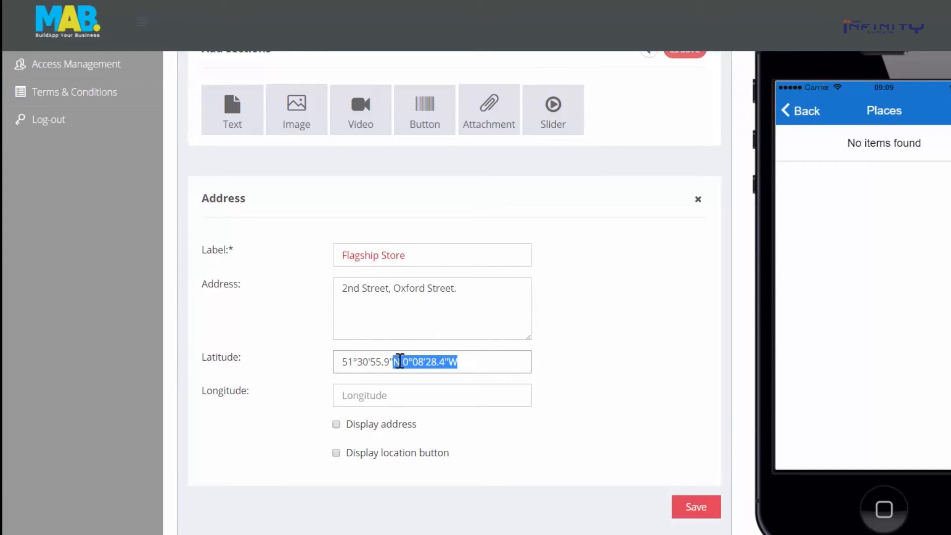
left_click(410, 391)
key("ctrl+v")
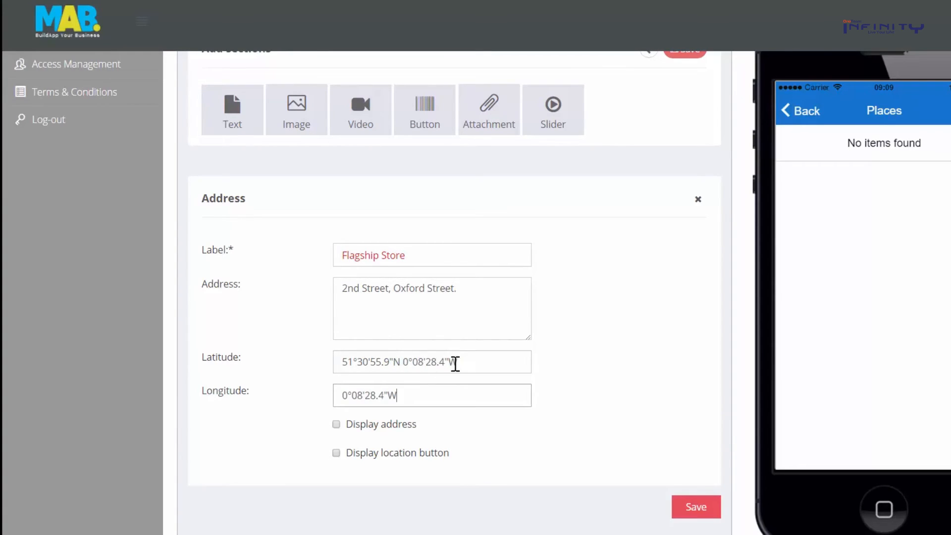
left_click_drag(456, 364, 402, 366)
key("BackSpace")
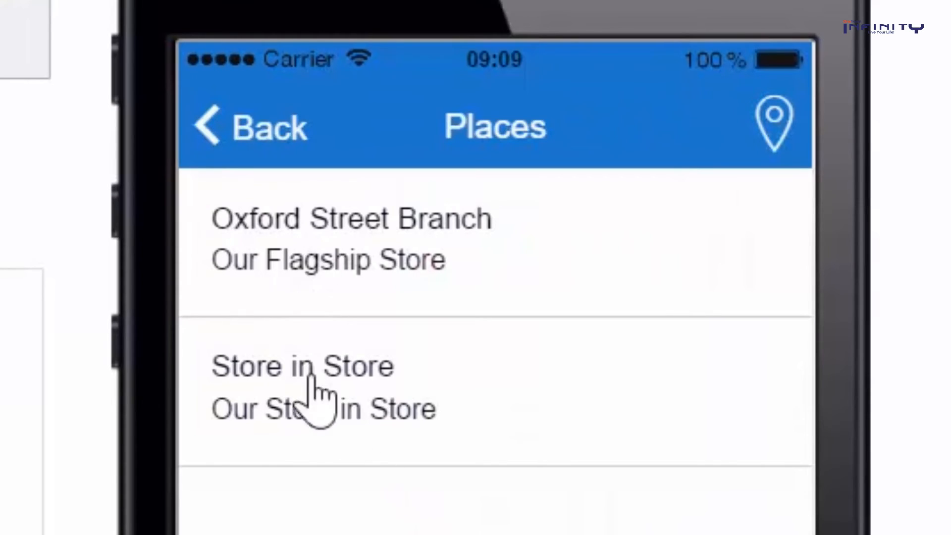
left_click(317, 406)
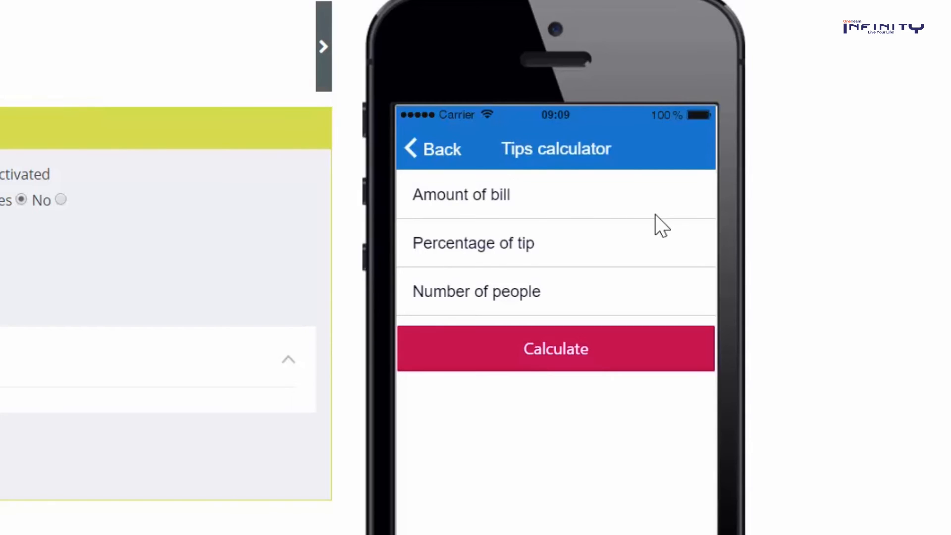
In the Tips preview, enter a 50 bill, 15% tip and 5 people, then calculate
type("0")
left_click(623, 239)
left_click(615, 295)
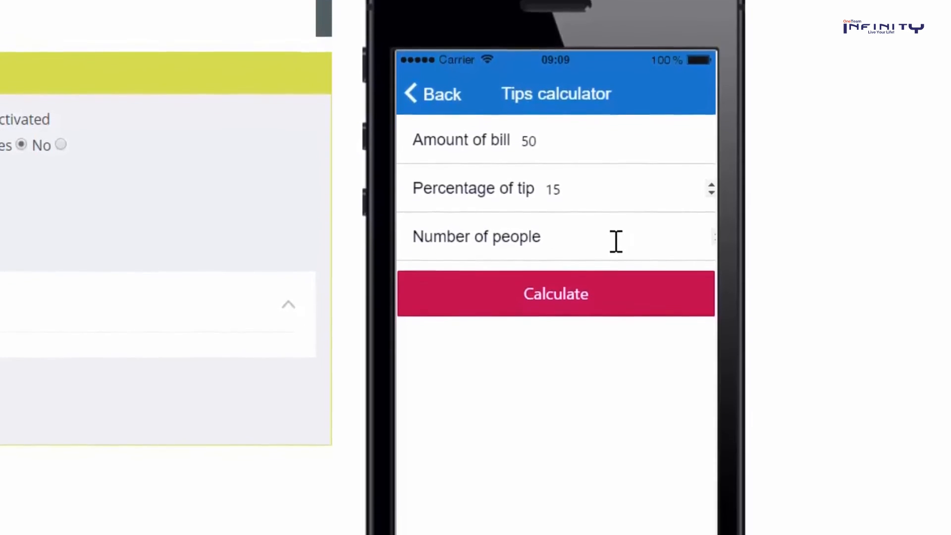
type("5")
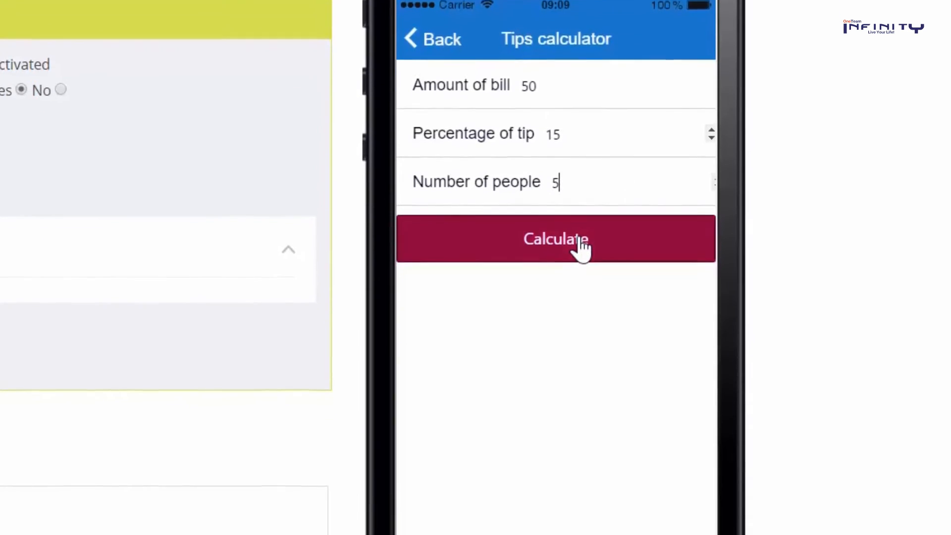
left_click(582, 240)
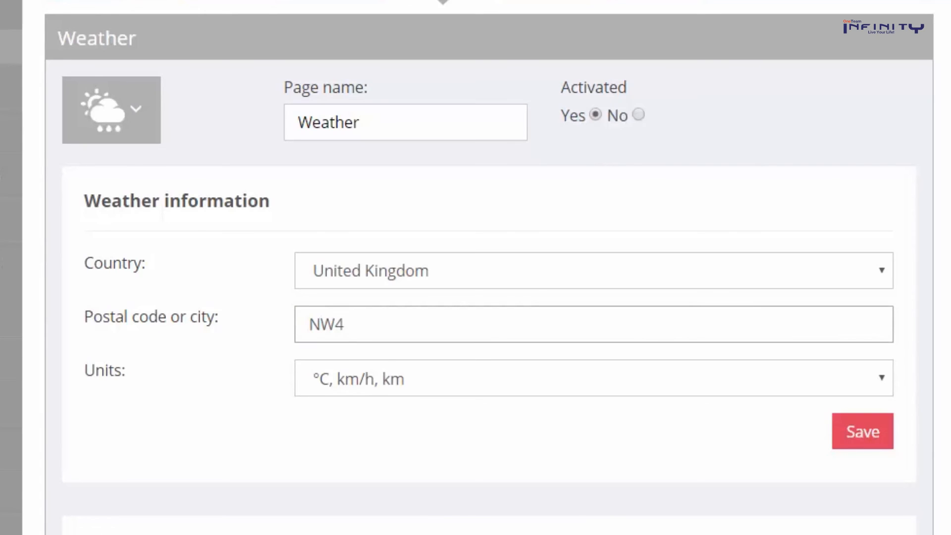
Save the United Kingdom, NW4 weather settings and scroll the preview to London's 14° weather
left_click(862, 441)
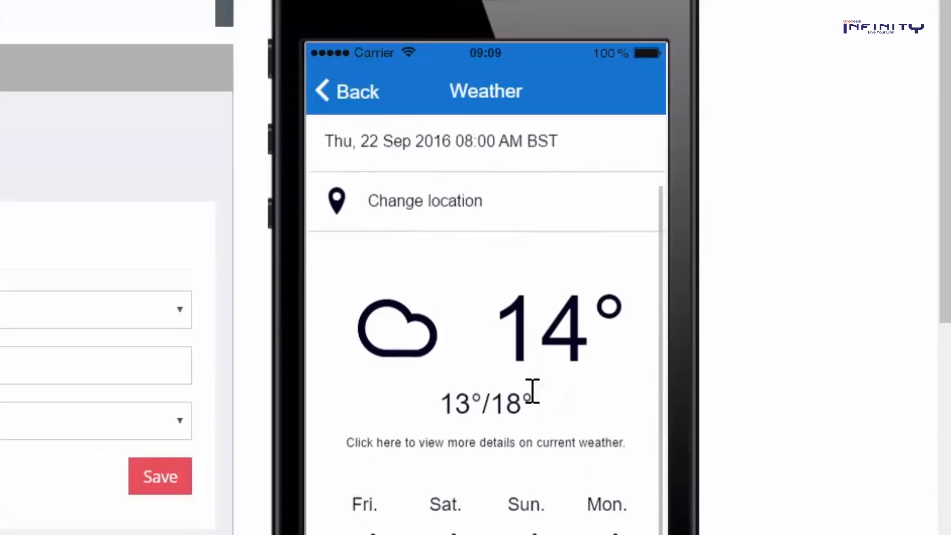
left_click_drag(533, 391, 488, 477)
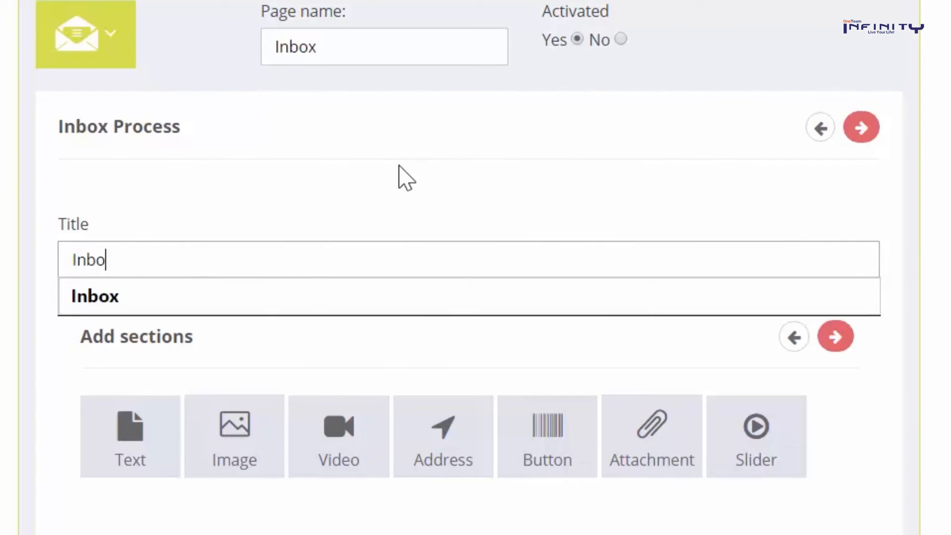
Title the Inbox page message 'Inbox' and start writing in its Text section body
left_click(399, 166)
scroll(384, 178, "down", 3)
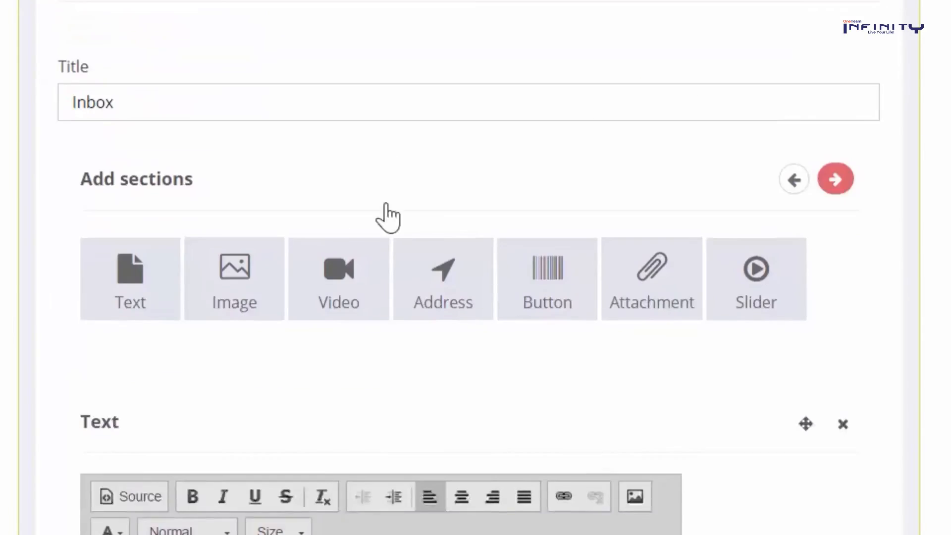
left_click(293, 474)
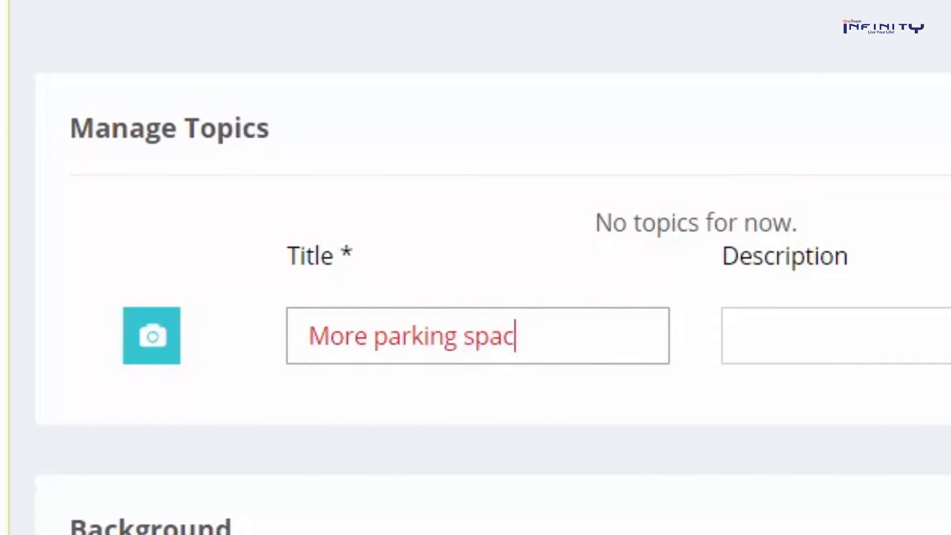
Add the topics More parking spaces, Longer opening hours and Better customer service
type("es")
key("Return")
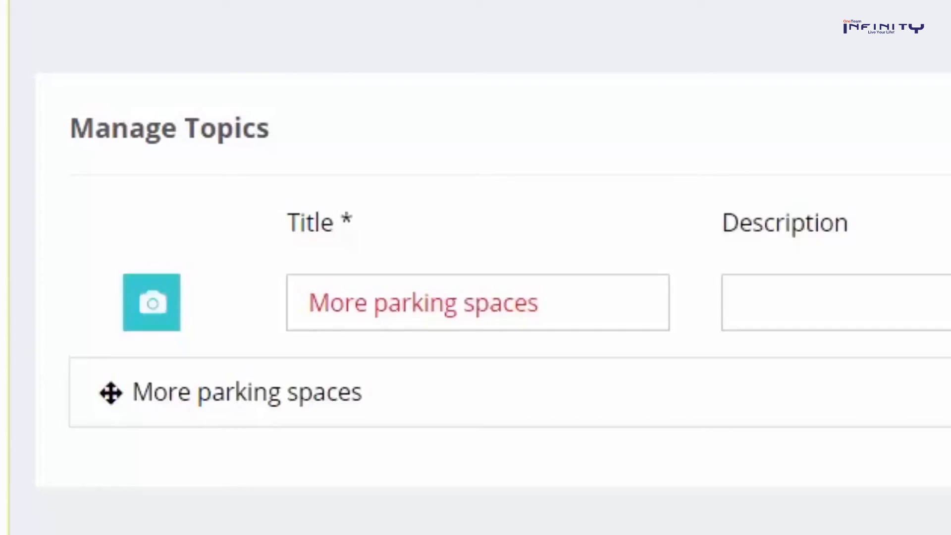
type("Longer opening hours")
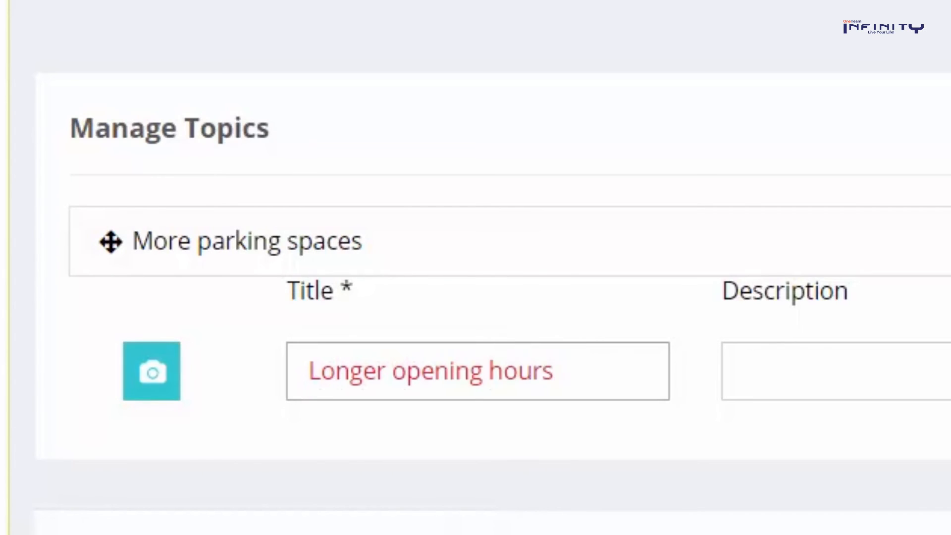
key("Return")
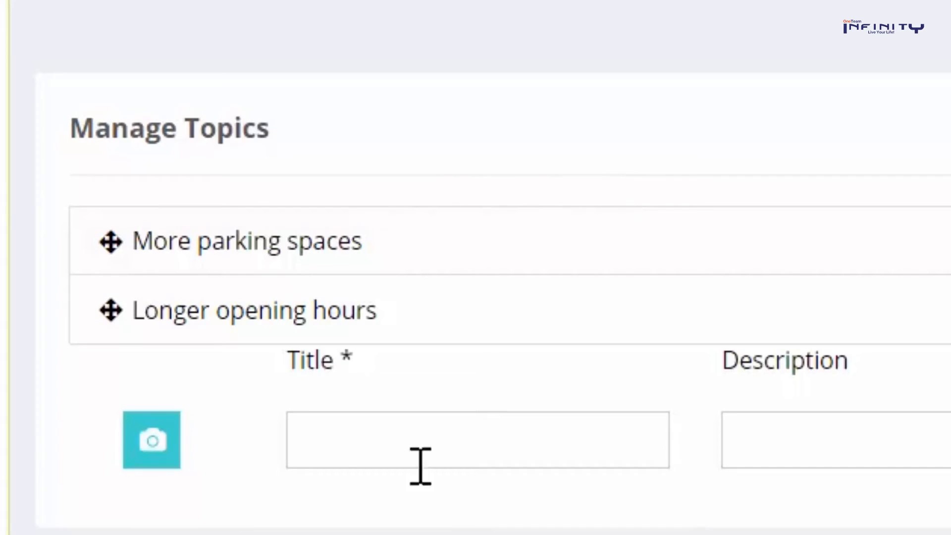
left_click(426, 441)
type("Better customer service")
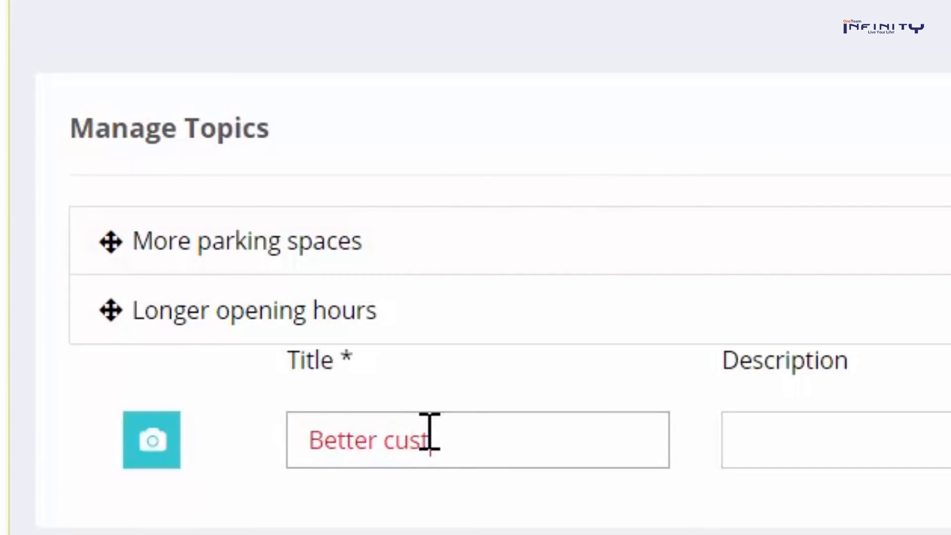
key("Return")
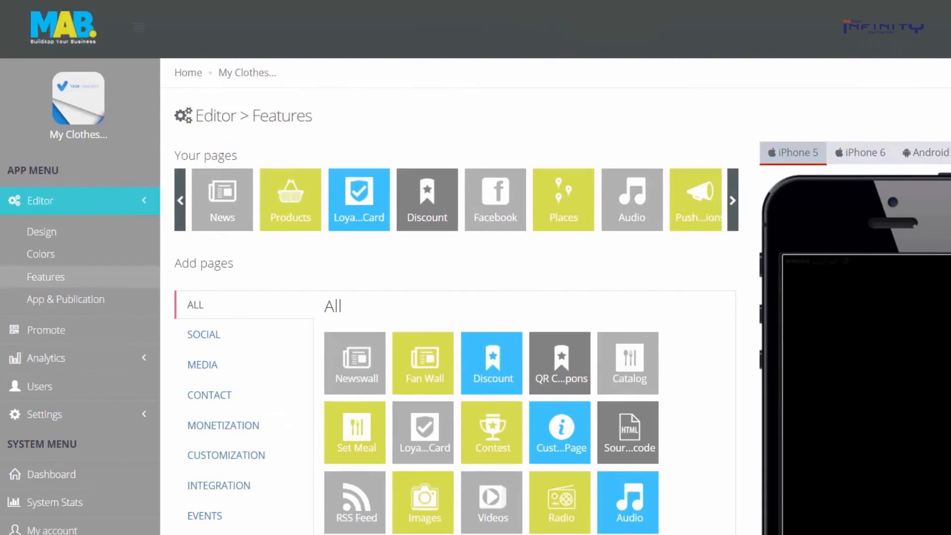
Crop the winner picture, then add and crop the Wrong answer image as the loser picture
scroll(476, 295, "down", 3)
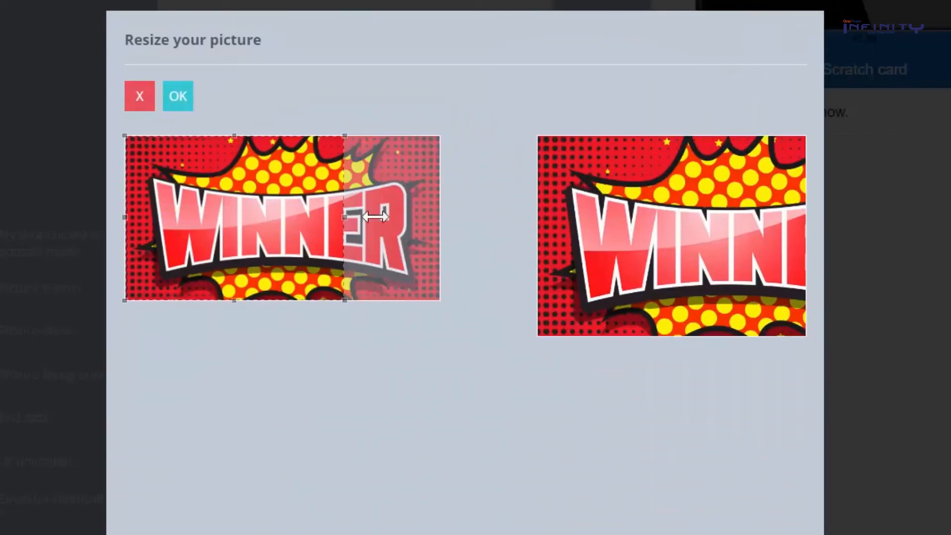
left_click_drag(287, 239, 333, 240)
left_click(178, 95)
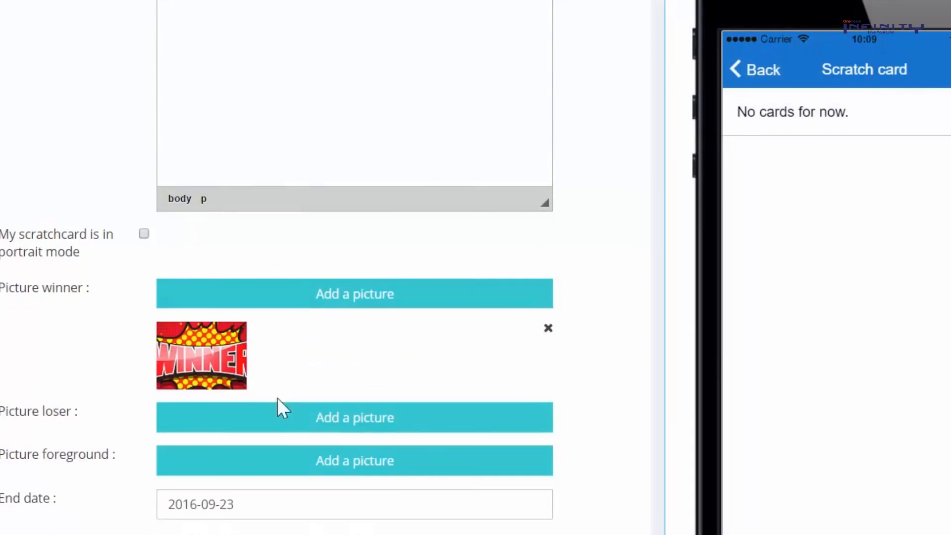
left_click(284, 406)
left_click(284, 405)
scroll(540, 389, "down", 2)
double_click(945, 342)
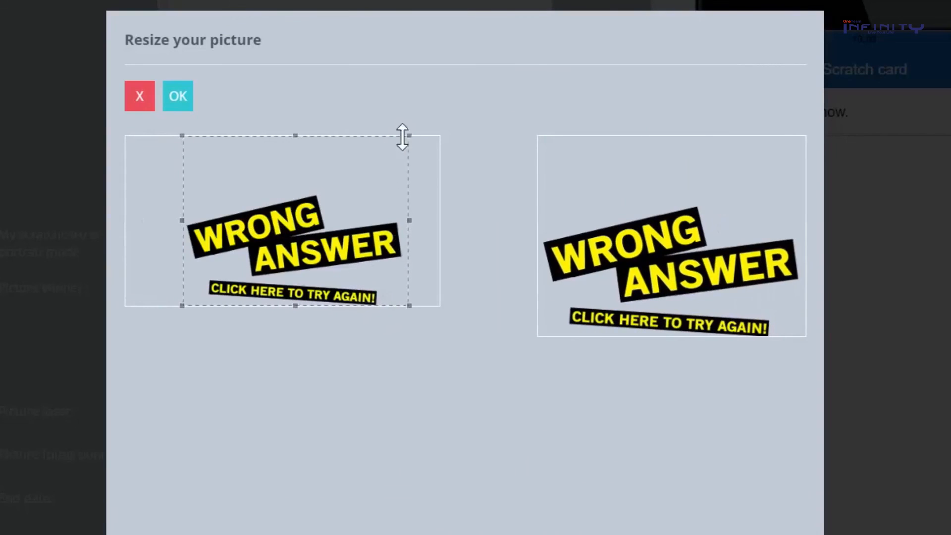
left_click_drag(405, 136, 392, 157)
left_click(178, 95)
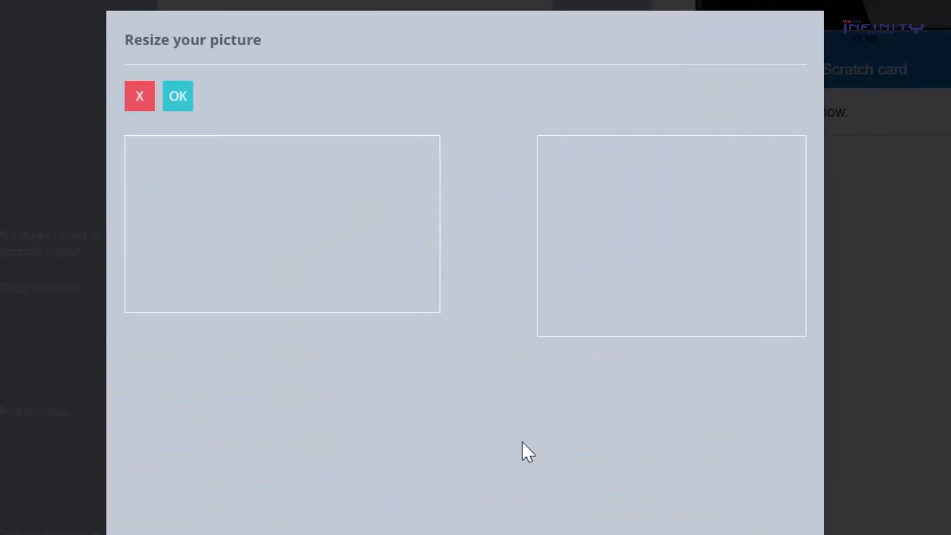
Crop the foreground picture, enter the notification e-mail, and set 1% winning chance with 1 winner
left_click_drag(238, 260, 307, 259)
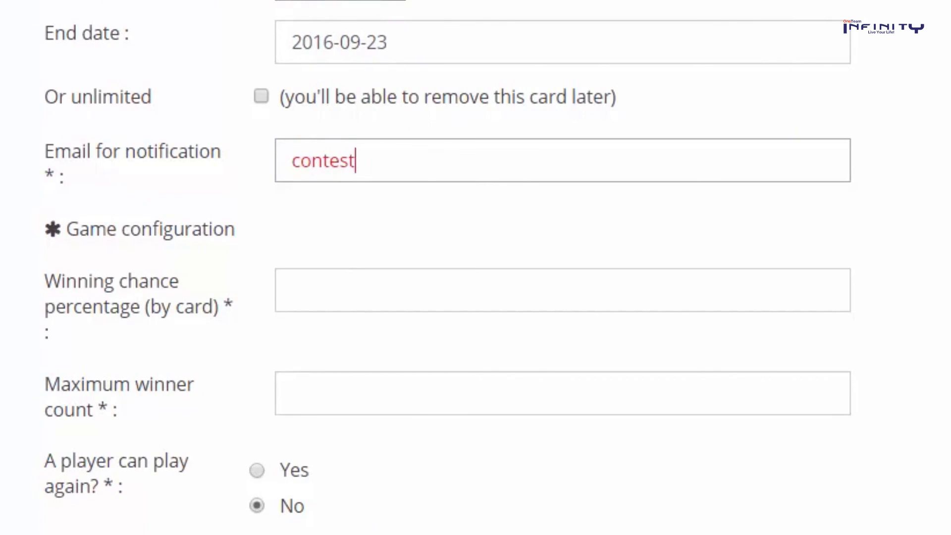
type("@myshop.com")
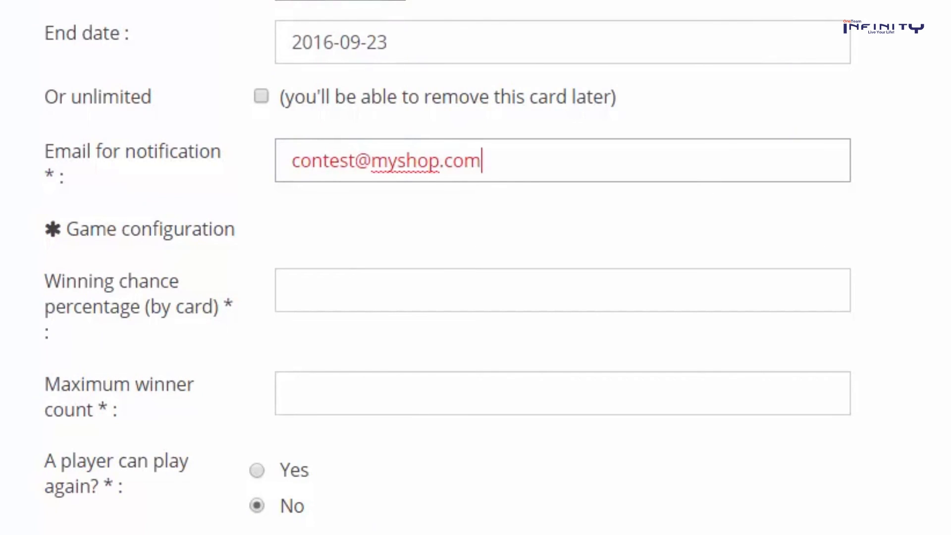
left_click(414, 298)
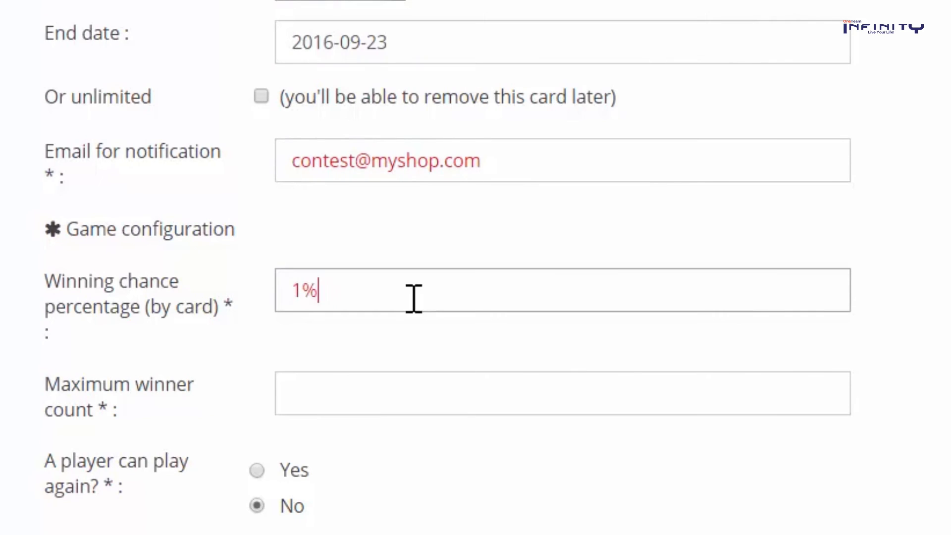
left_click(380, 383)
type("1")
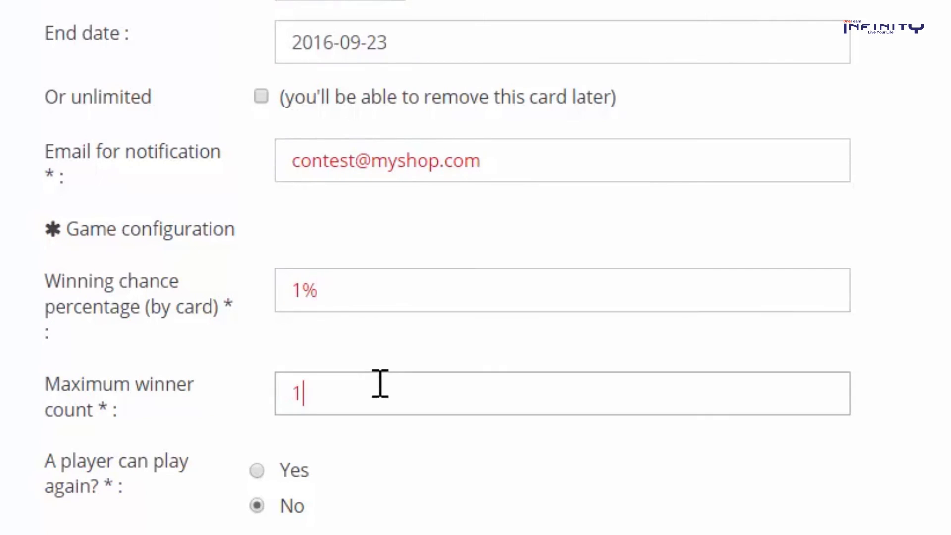
Disallow replaying and give the winner pop-up the title You won! and a congratulations description
scroll(379, 384, "down", 3)
left_click(257, 296)
left_click(257, 332)
scroll(259, 346, "down", 3)
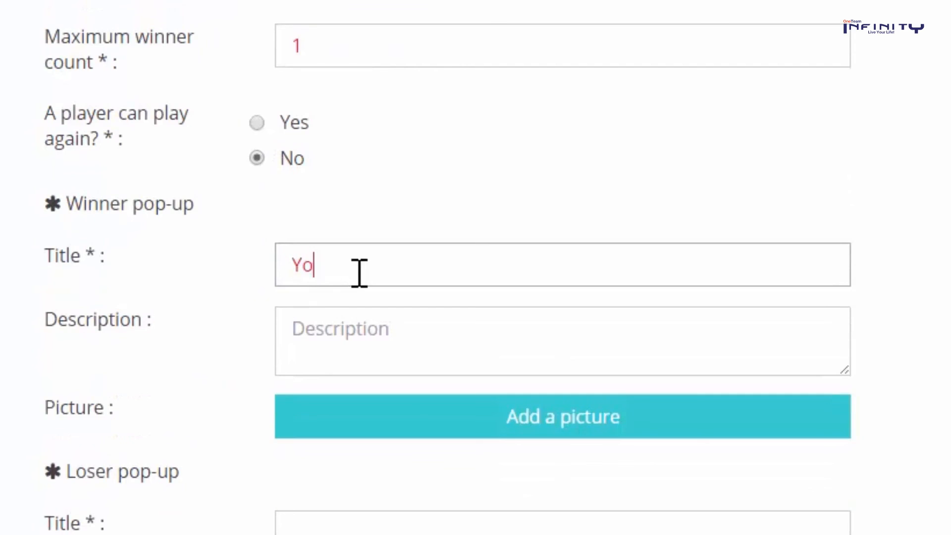
key("Tab")
type("C")
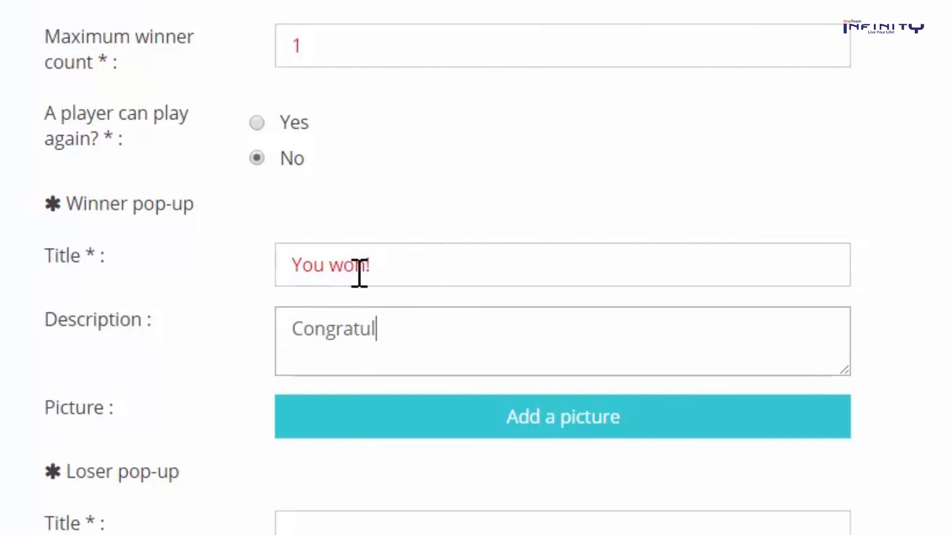
type("ongratulations with")
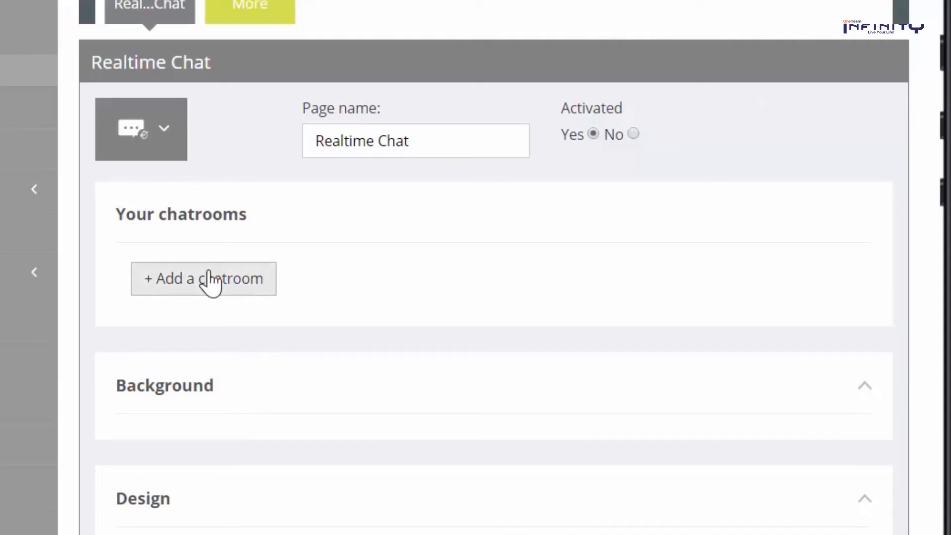
Create a chatroom named Chatbox with the description 'Get in touch!' and confirm it
left_click(211, 282)
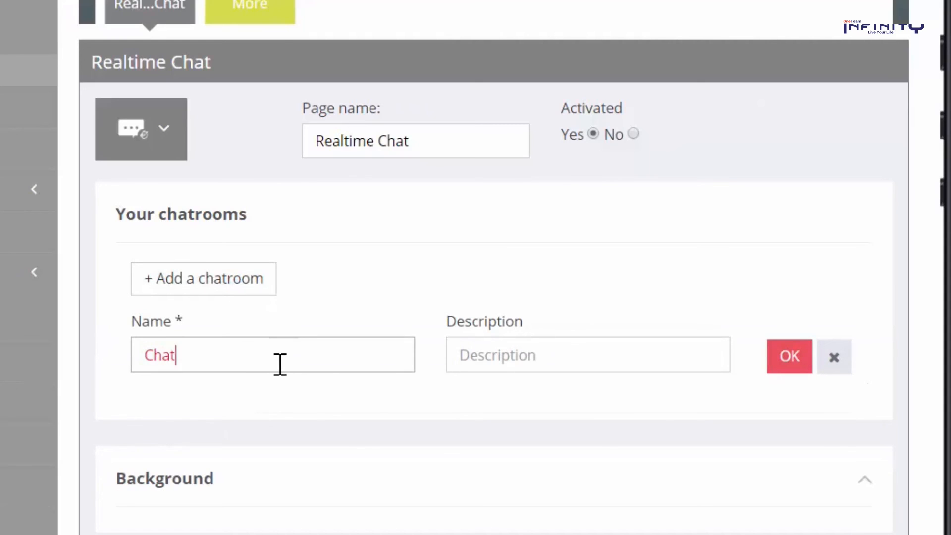
type("Get in touch!")
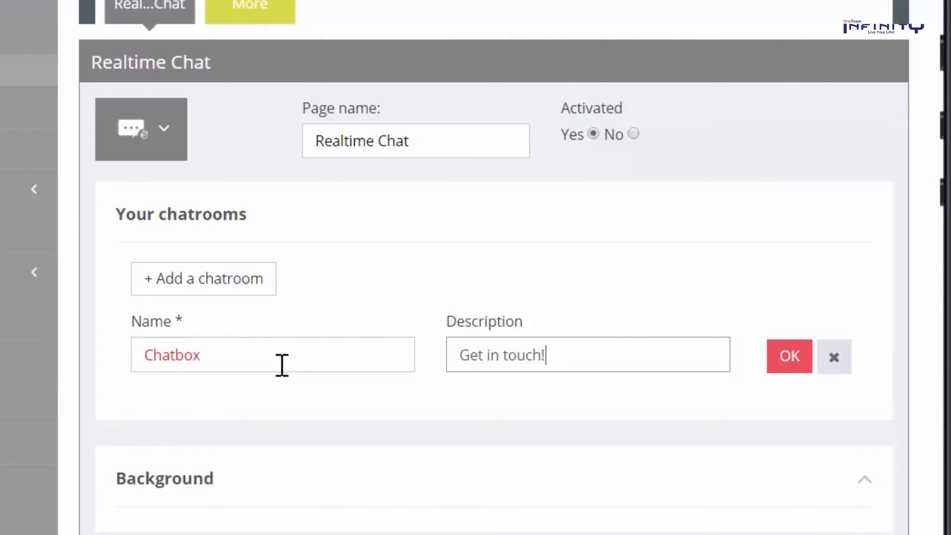
left_click(787, 369)
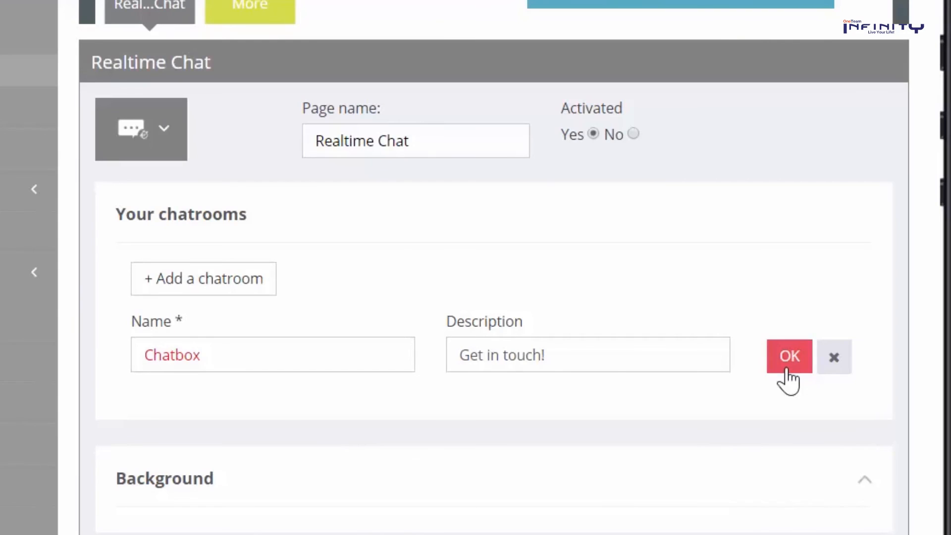